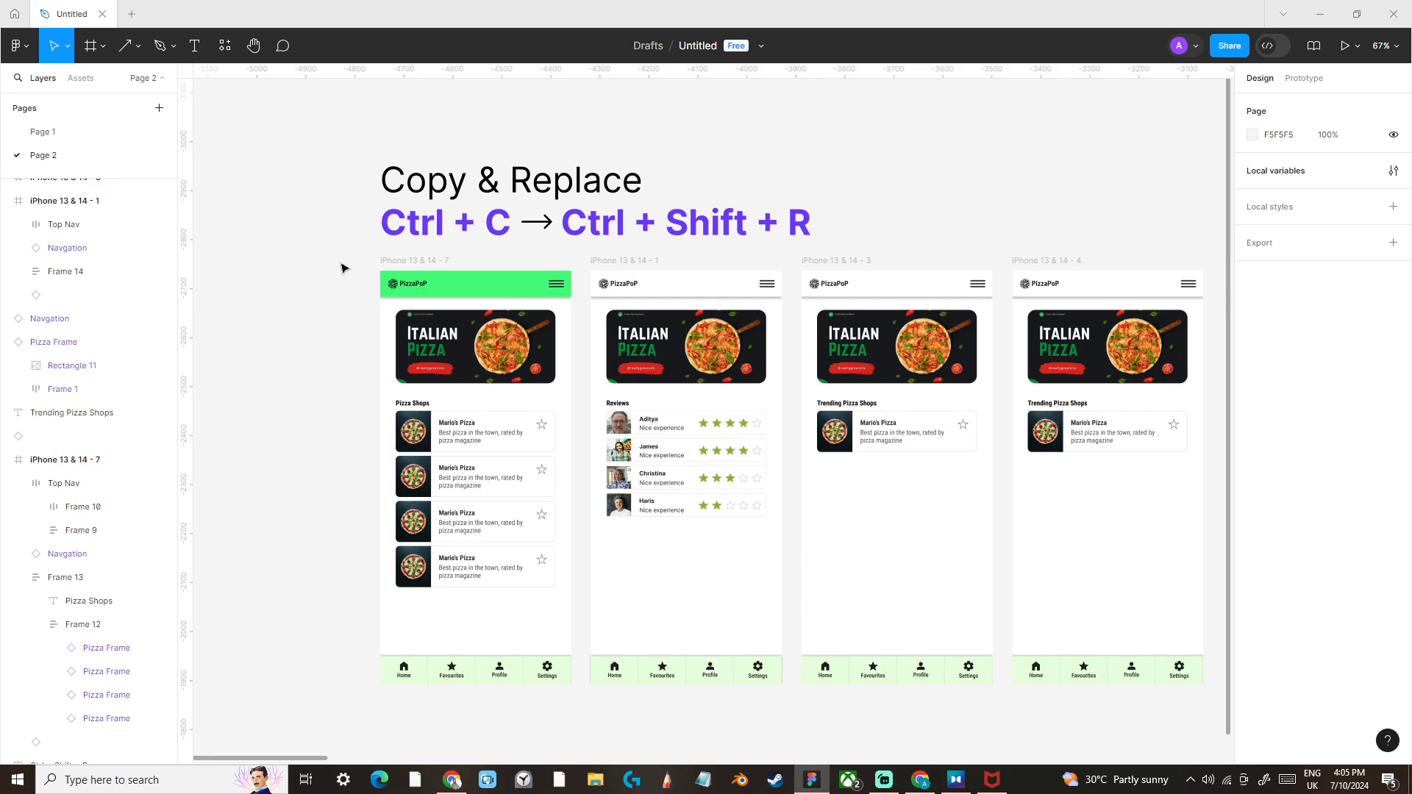
# Replace the white Top Nav bars on screens iPhone 13 & 14 - 1, 3 and 4 with a copy of screen 7's green Top Nav.
pyautogui.click(436, 295)
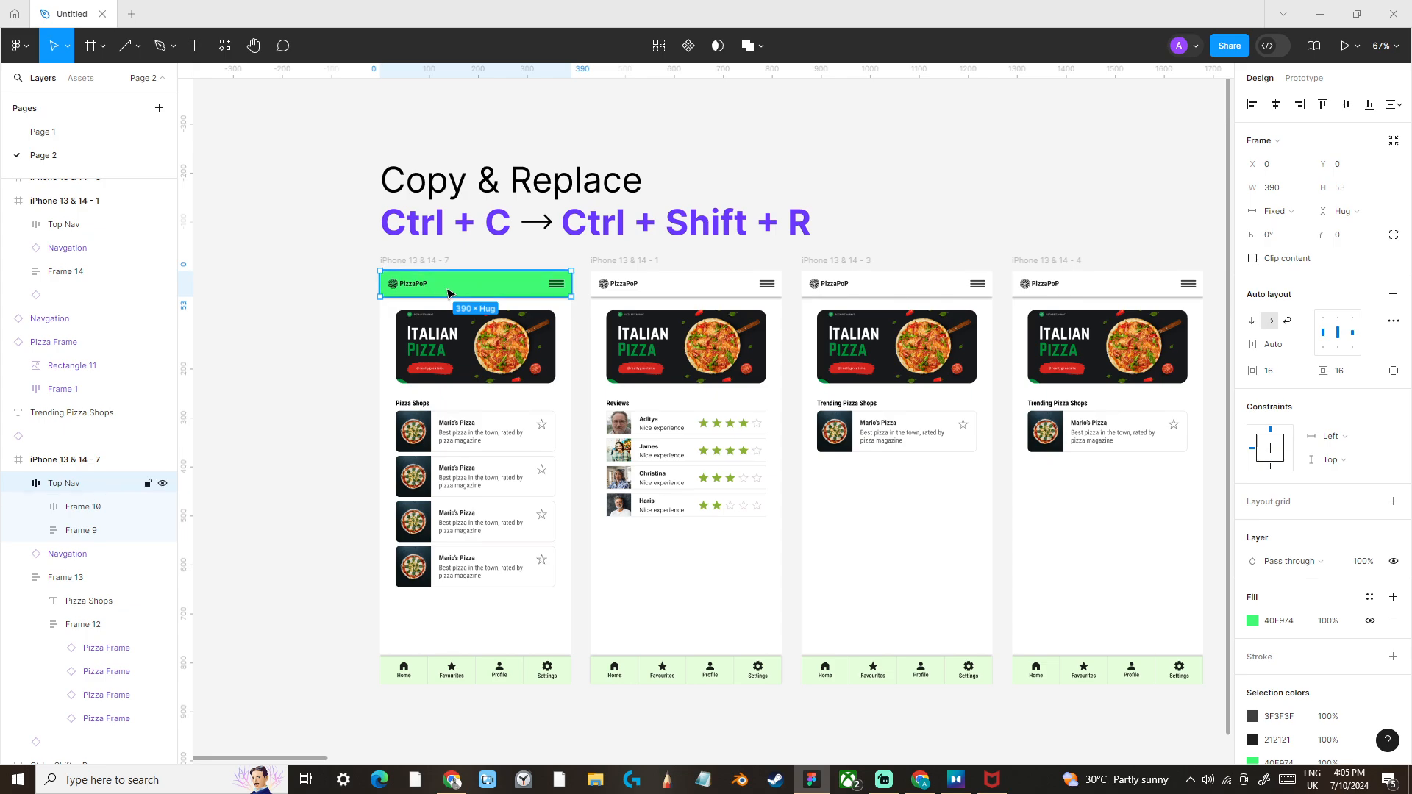
pyautogui.click(647, 291)
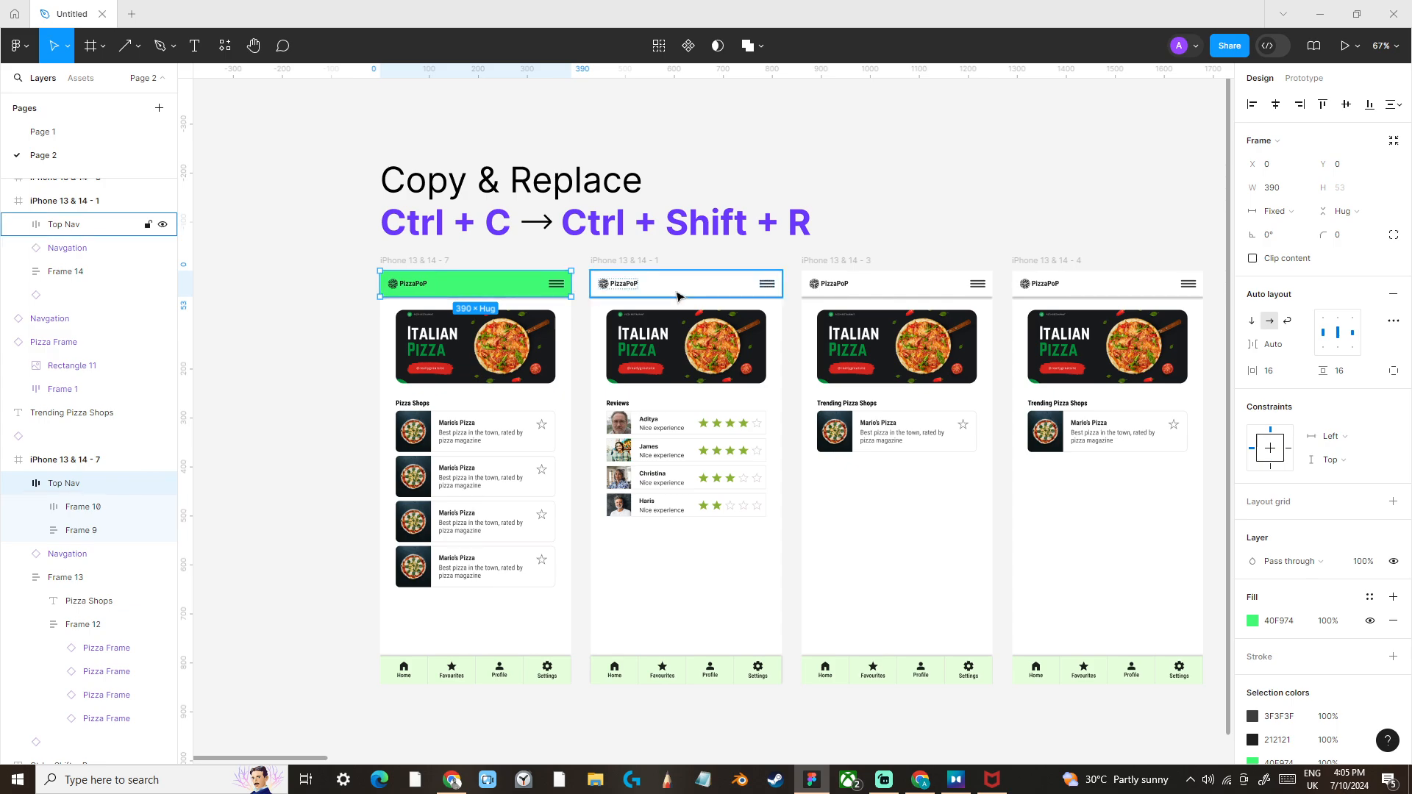
pyautogui.keyDown('shift'); pyautogui.click(876, 293); pyautogui.keyUp('shift')
pyautogui.keyDown('shift'); pyautogui.click(1123, 297); pyautogui.keyUp('shift')
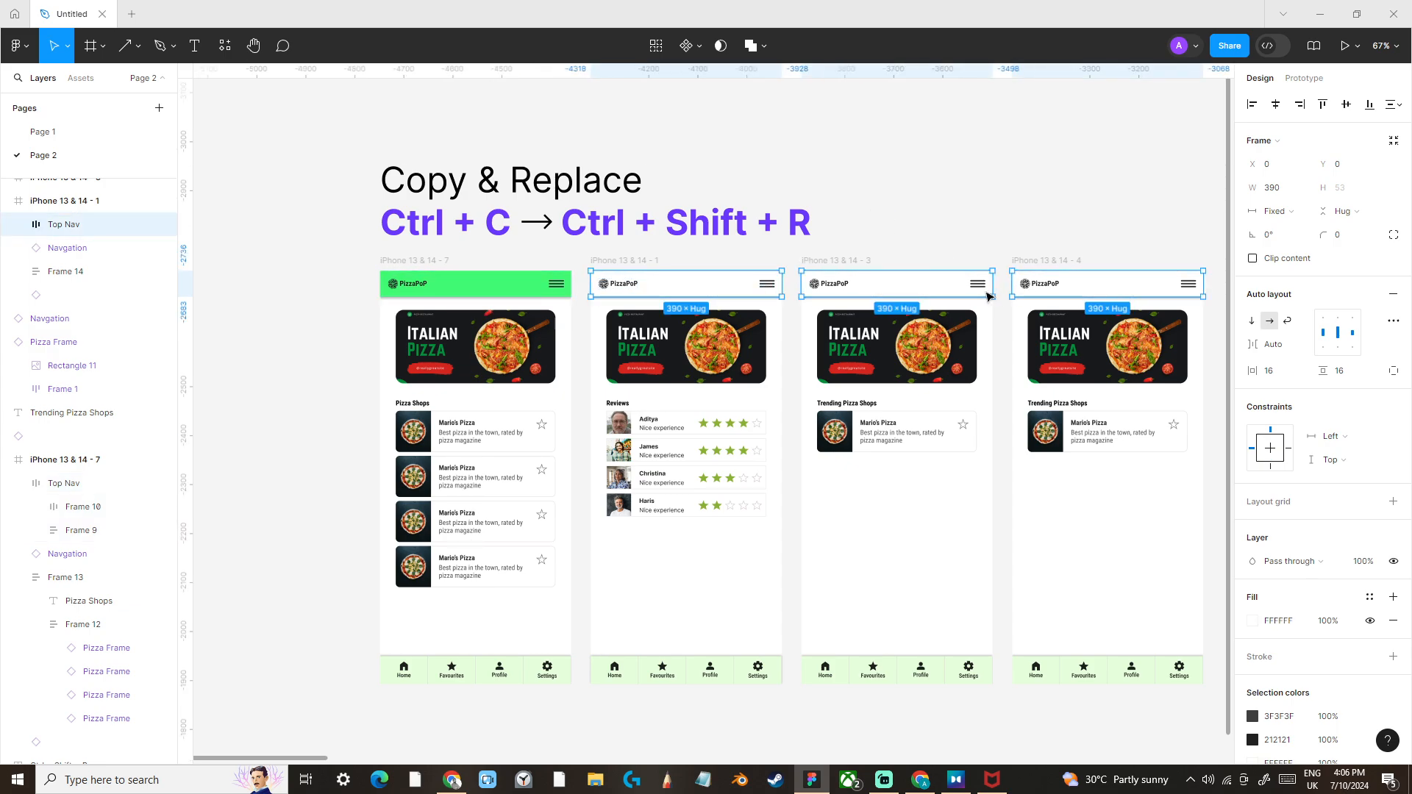
pyautogui.hotkey('ctrl', 'shift', 'r')
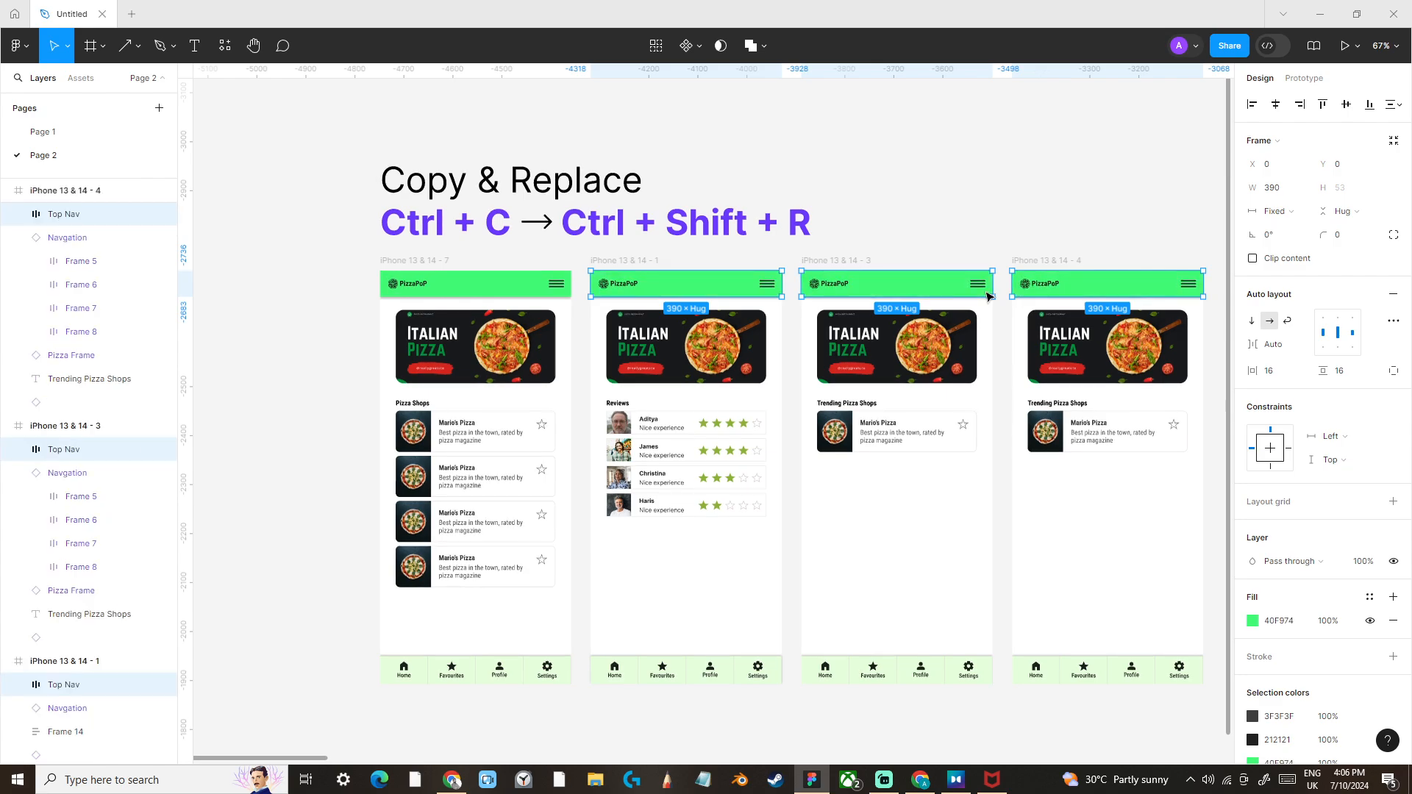
pyautogui.click(904, 233)
pyautogui.moveTo(892, 230); pyautogui.dragTo(847, 207)
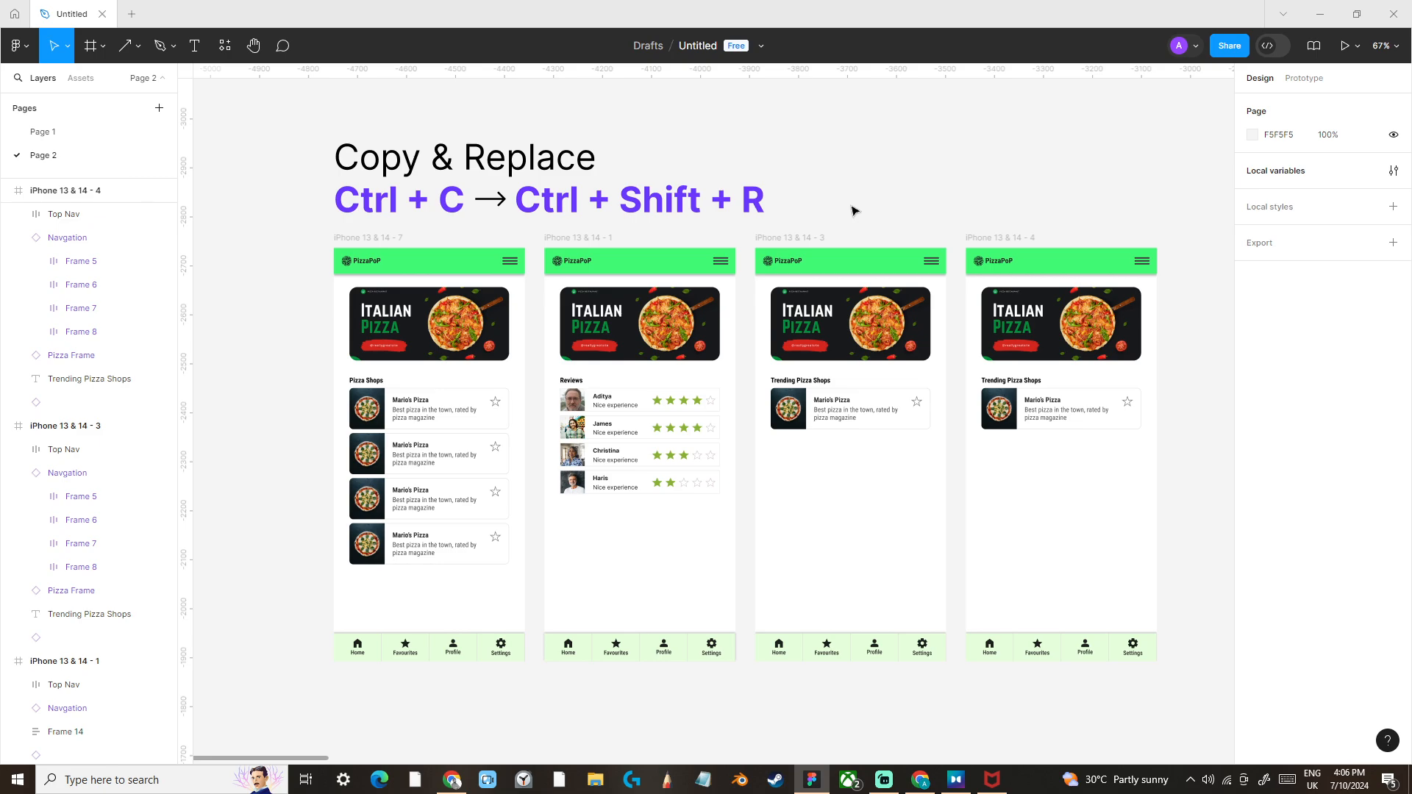
# Replace the Reviews section on screen iPhone 13 & 14 - 1 with a copy of screen 7's Pizza Shops list.
pyautogui.scroll(2, 367, 433)
pyautogui.click(366, 404)
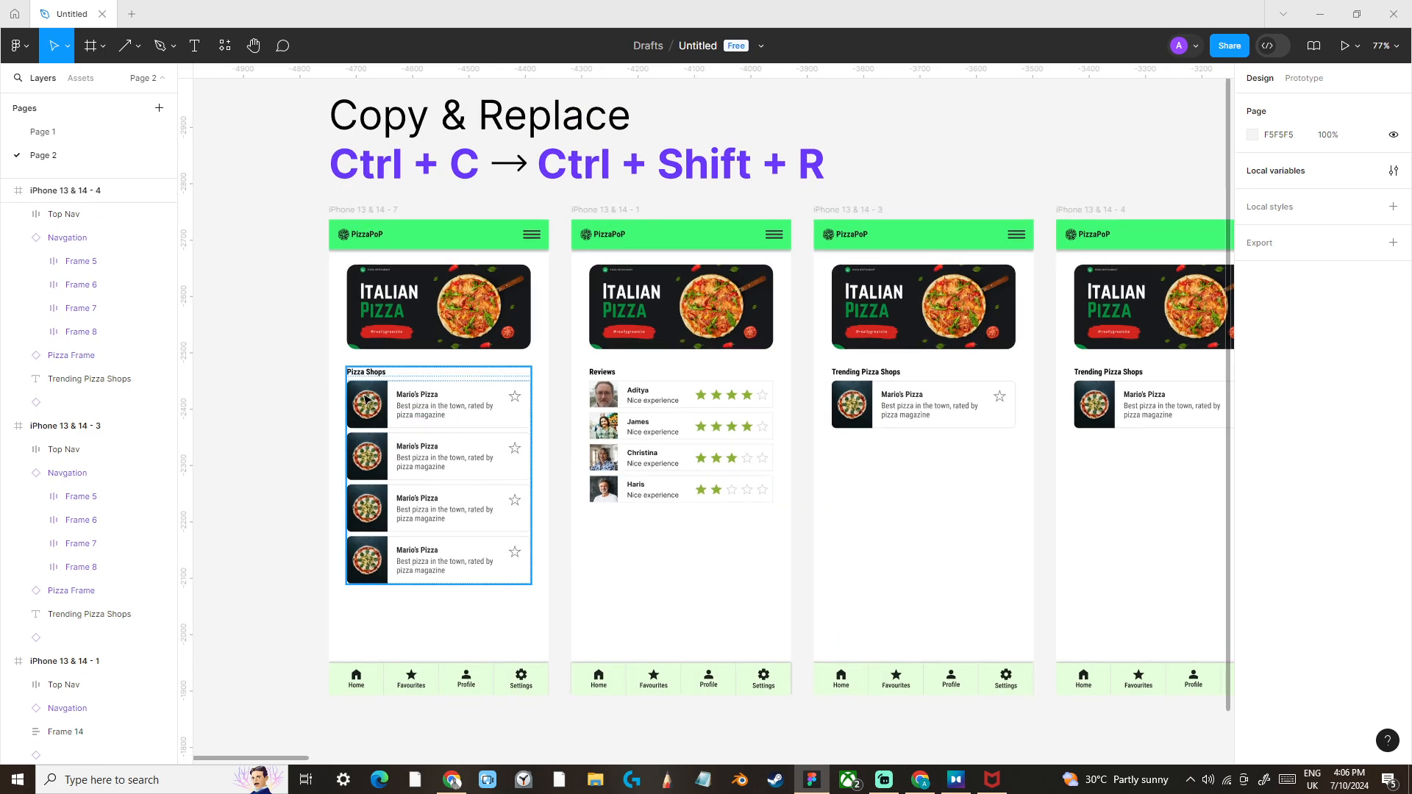
pyautogui.scroll(-1, 366, 390)
pyautogui.click(367, 380)
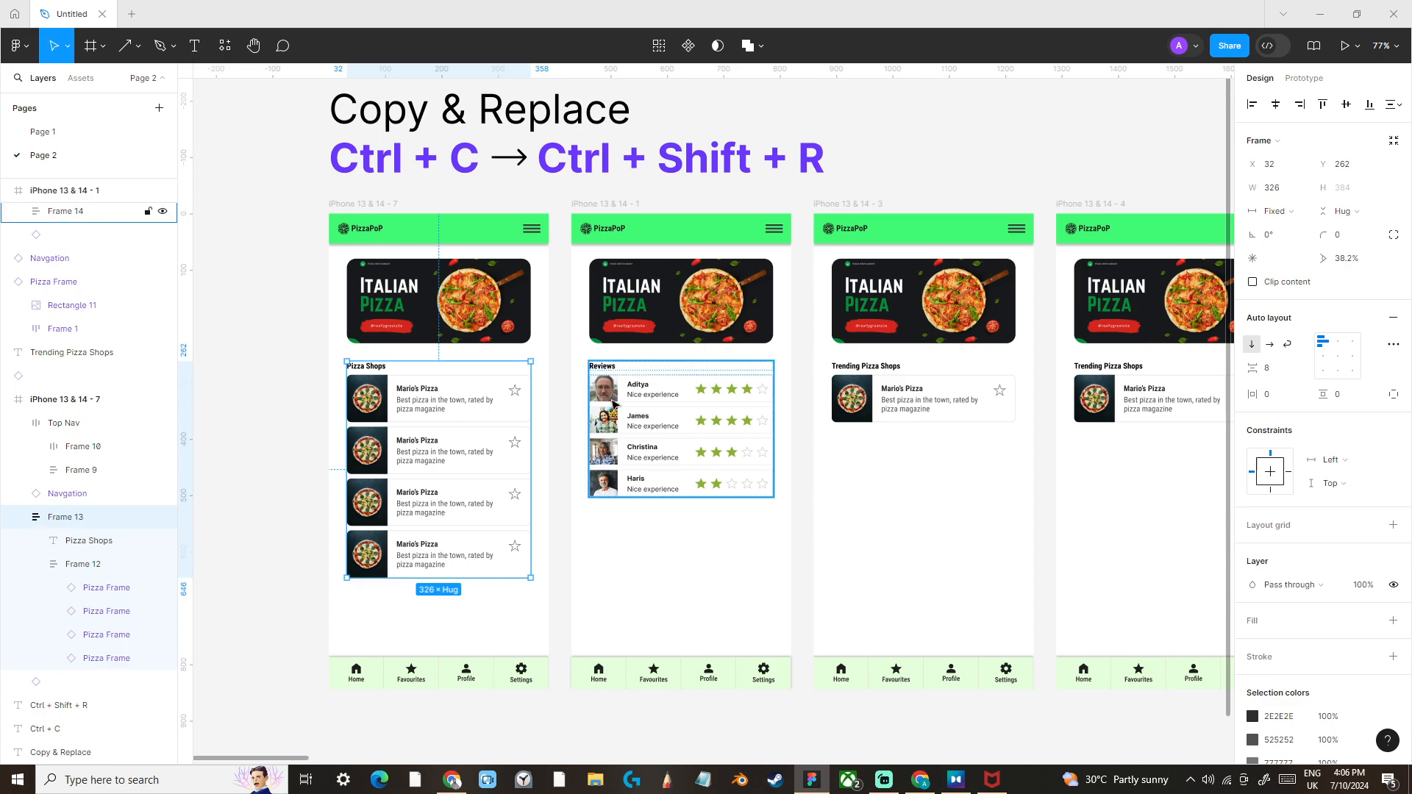
pyautogui.click(302, 404)
pyautogui.click(382, 411)
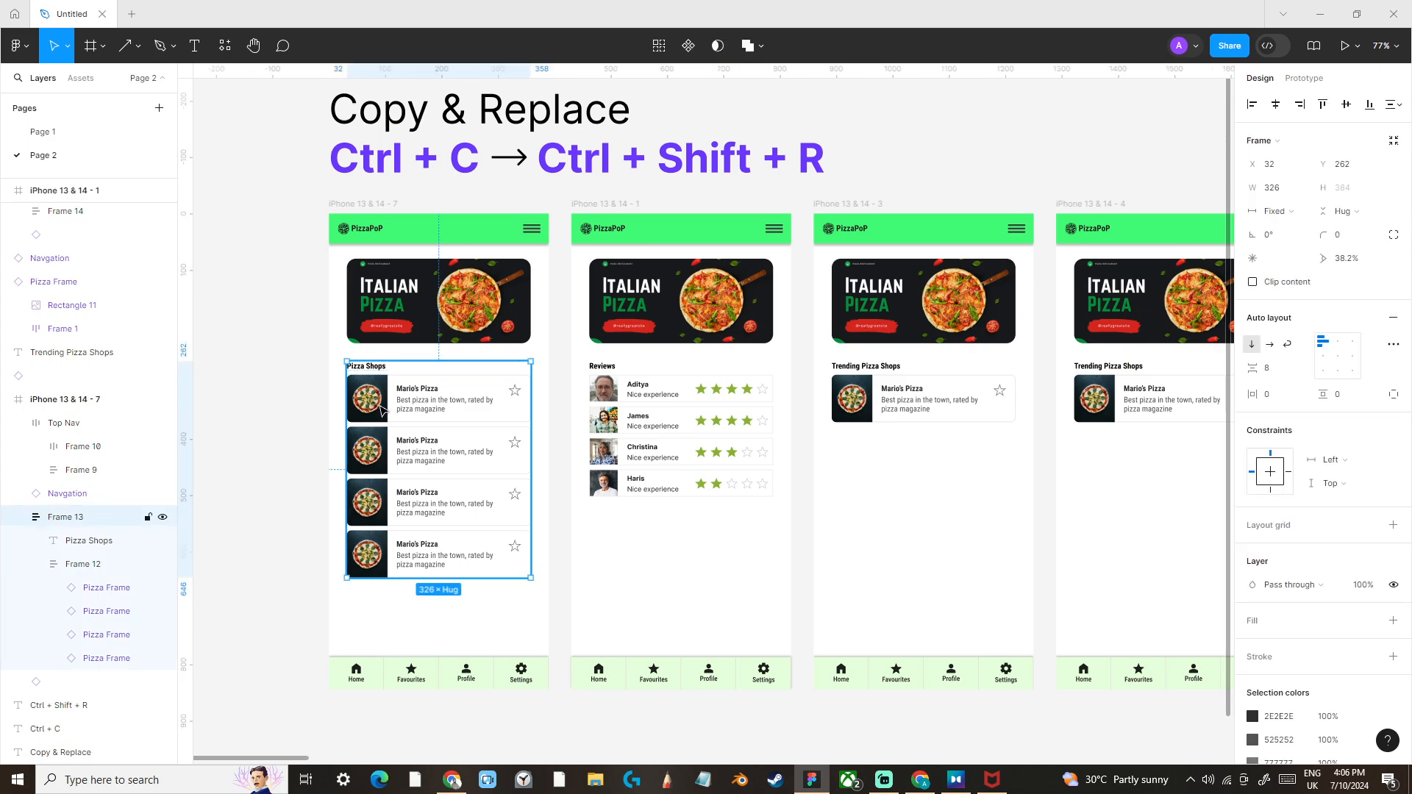
pyautogui.click(701, 411)
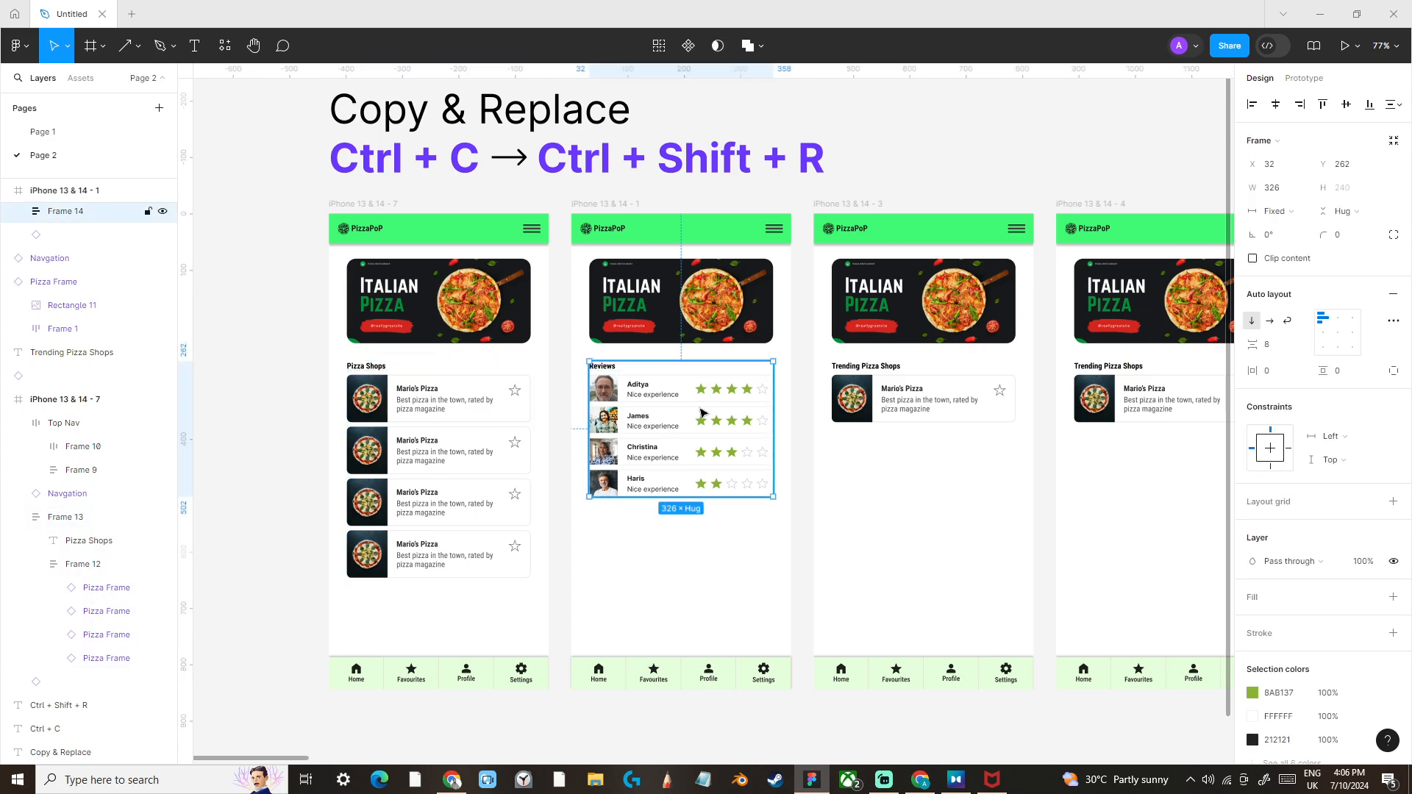
pyautogui.hotkey('ctrl', 'shift', 'r')
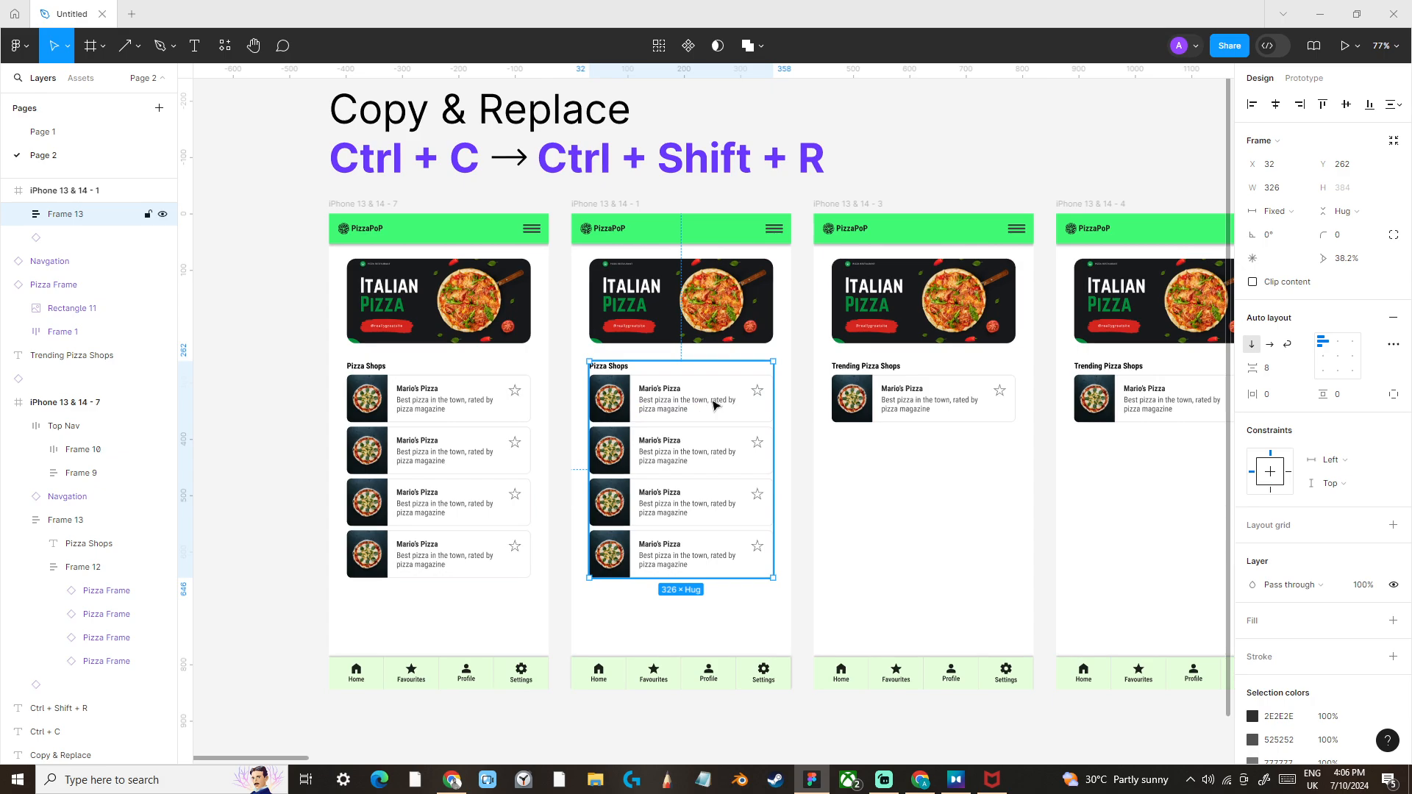
pyautogui.click(942, 160)
pyautogui.moveTo(952, 148); pyautogui.dragTo(879, 192)
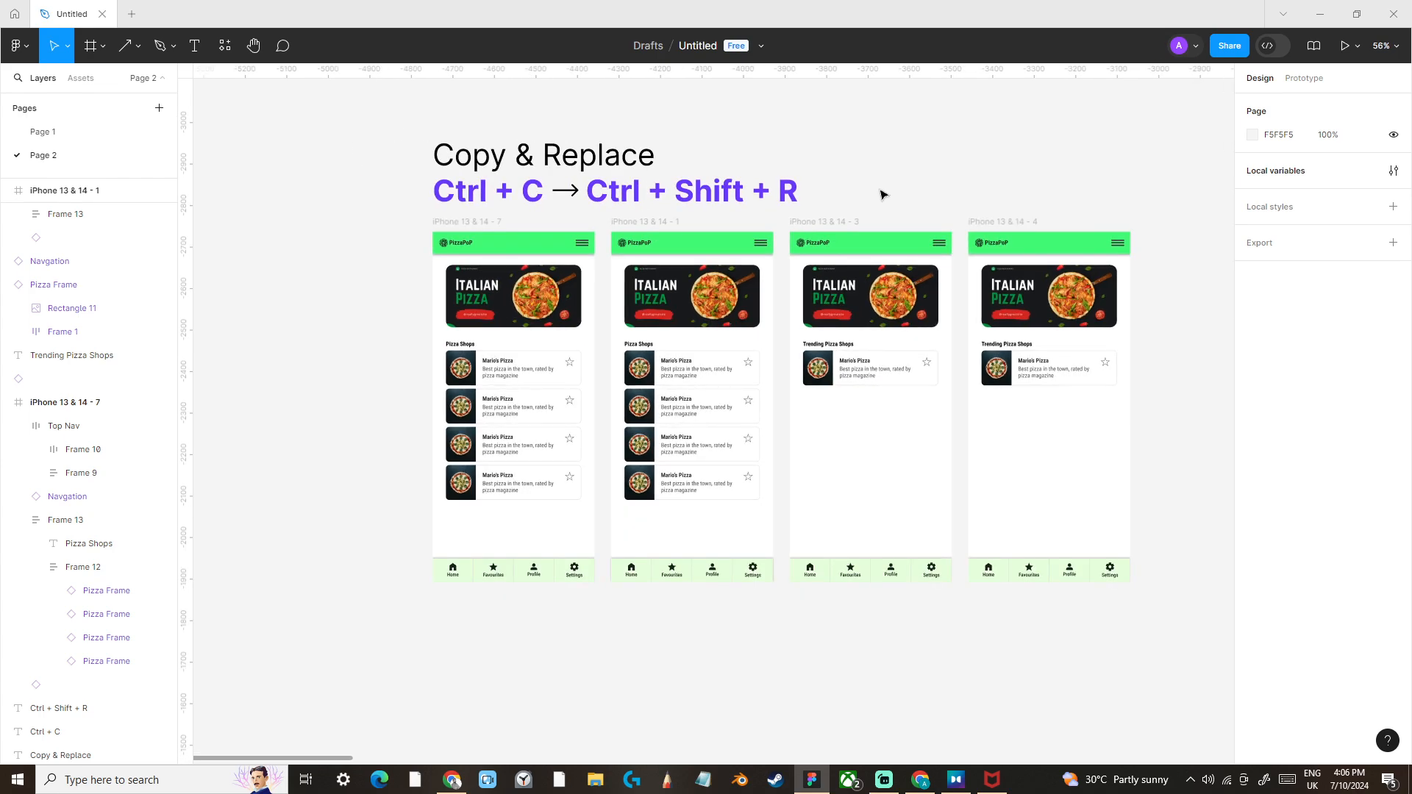
# Copy the properties of the purple-outlined rectangle with the drop shadow onto the black-outlined rectangle beside it.
pyautogui.scroll(-3, 844, 198)
pyautogui.scroll(2, 845, 203)
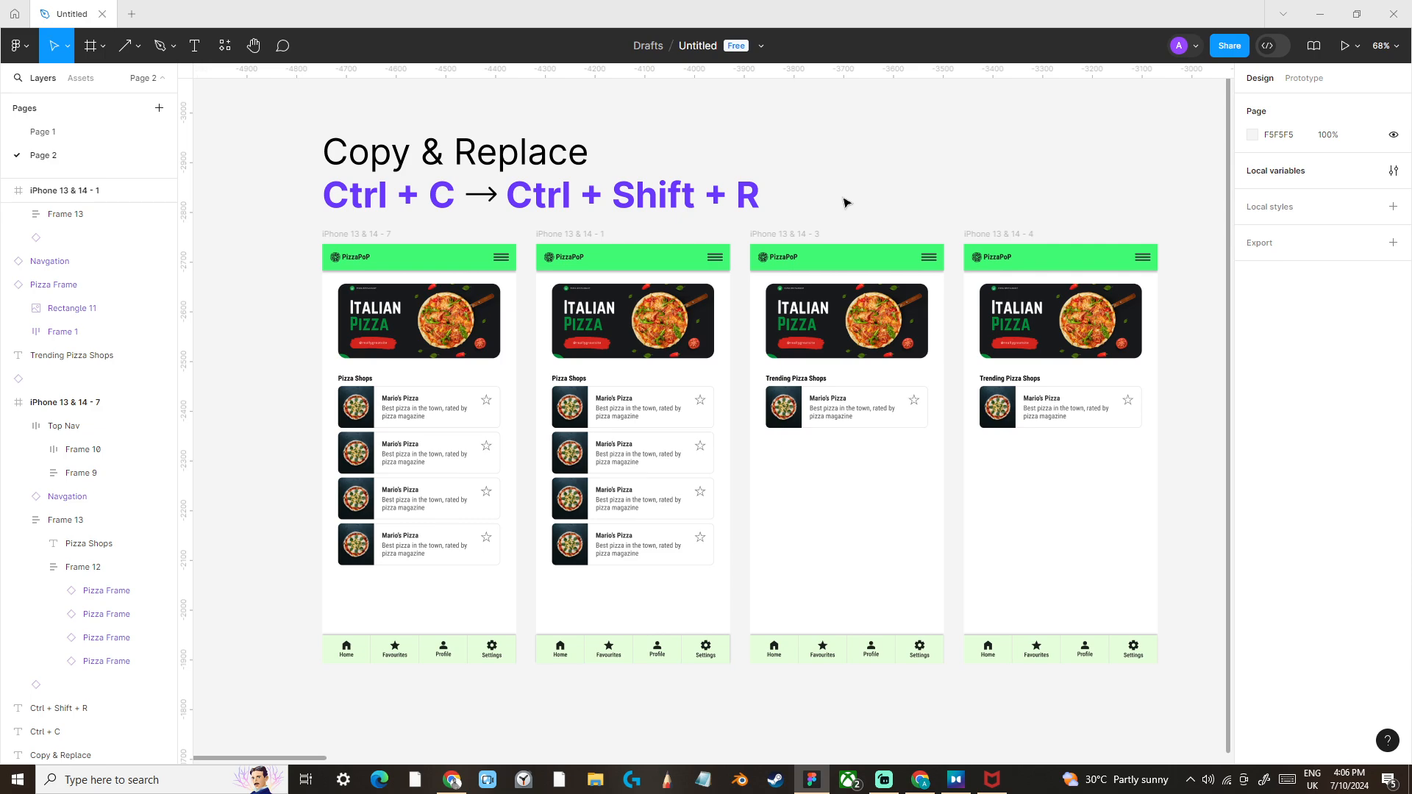
pyautogui.hscroll(7, 961, 192)
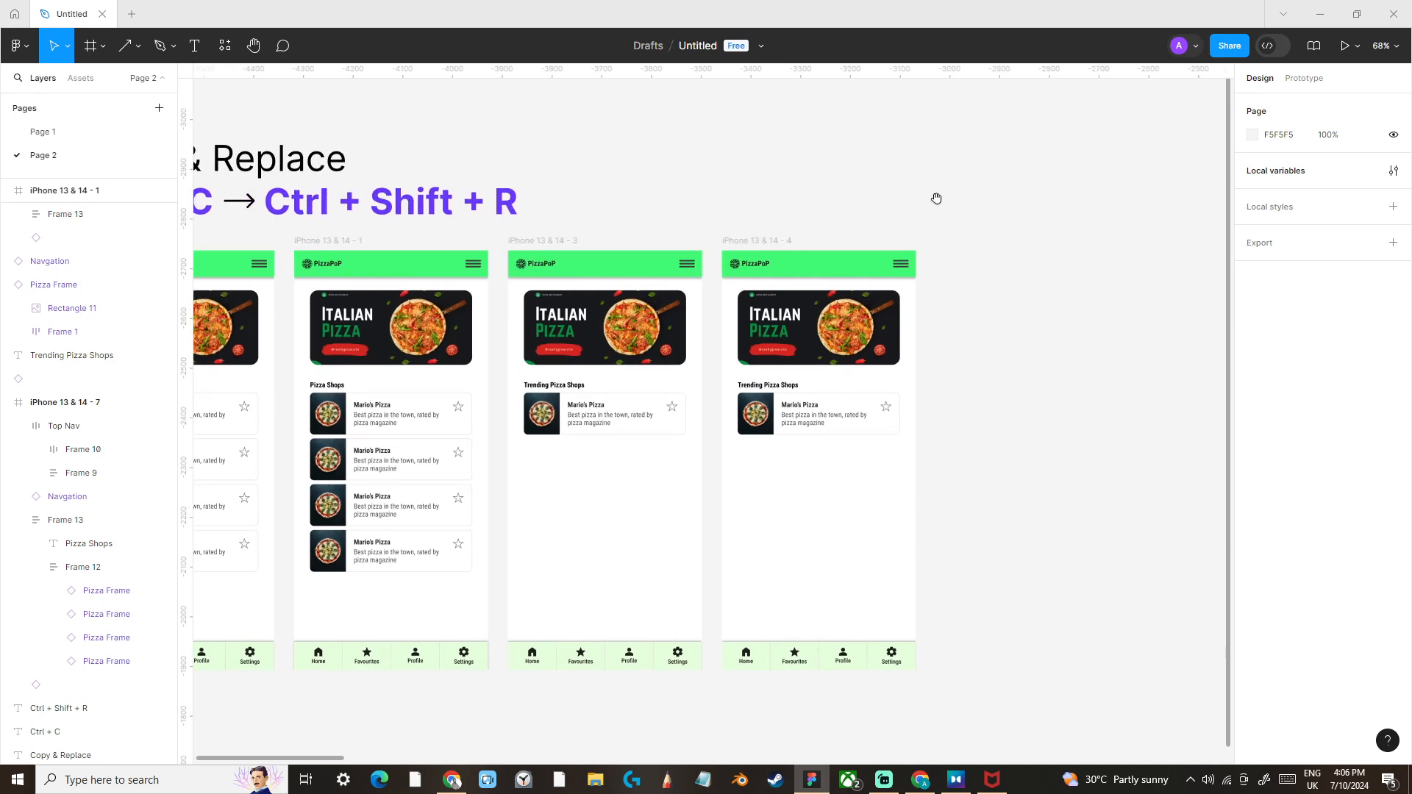
pyautogui.hscroll(15, 801, 207)
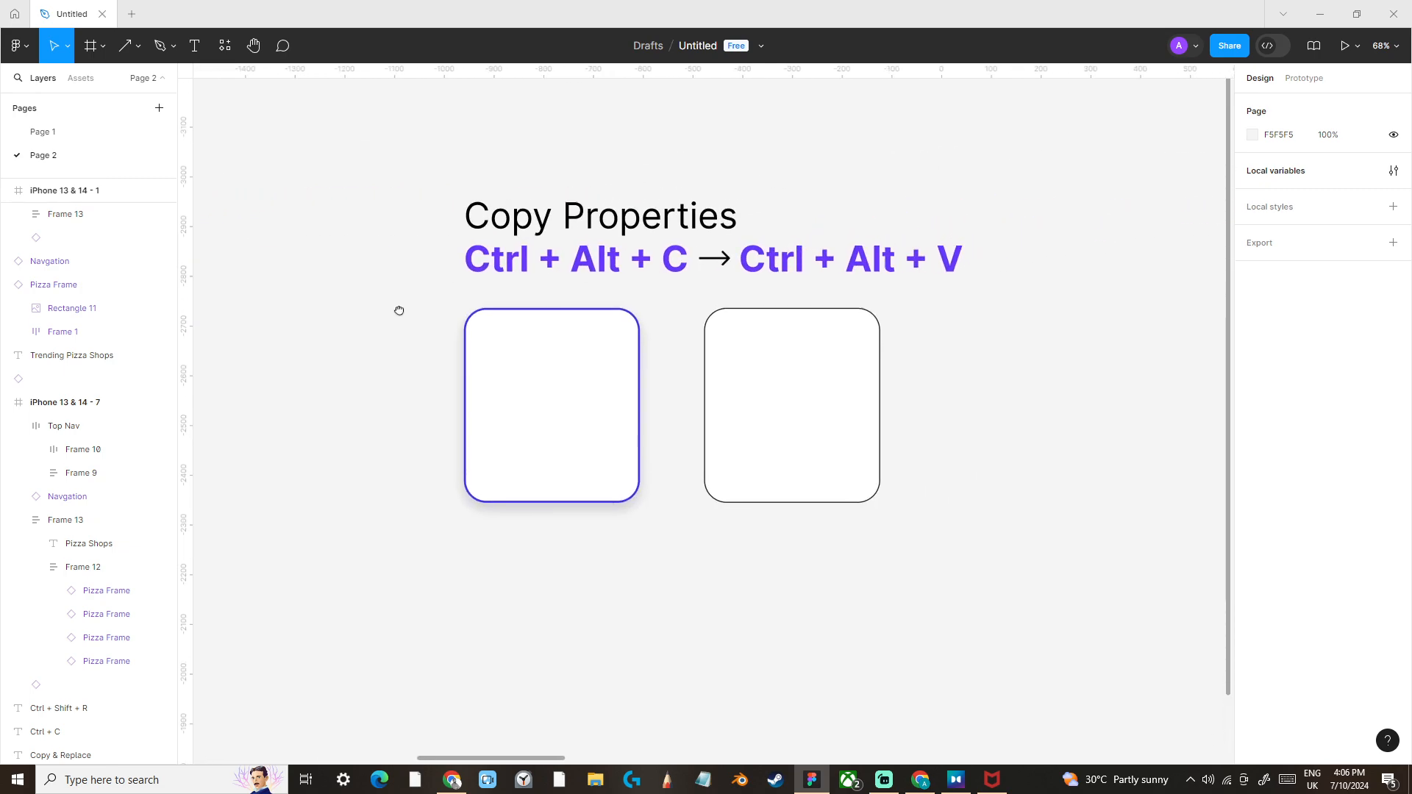
pyautogui.scroll(-1, 401, 315)
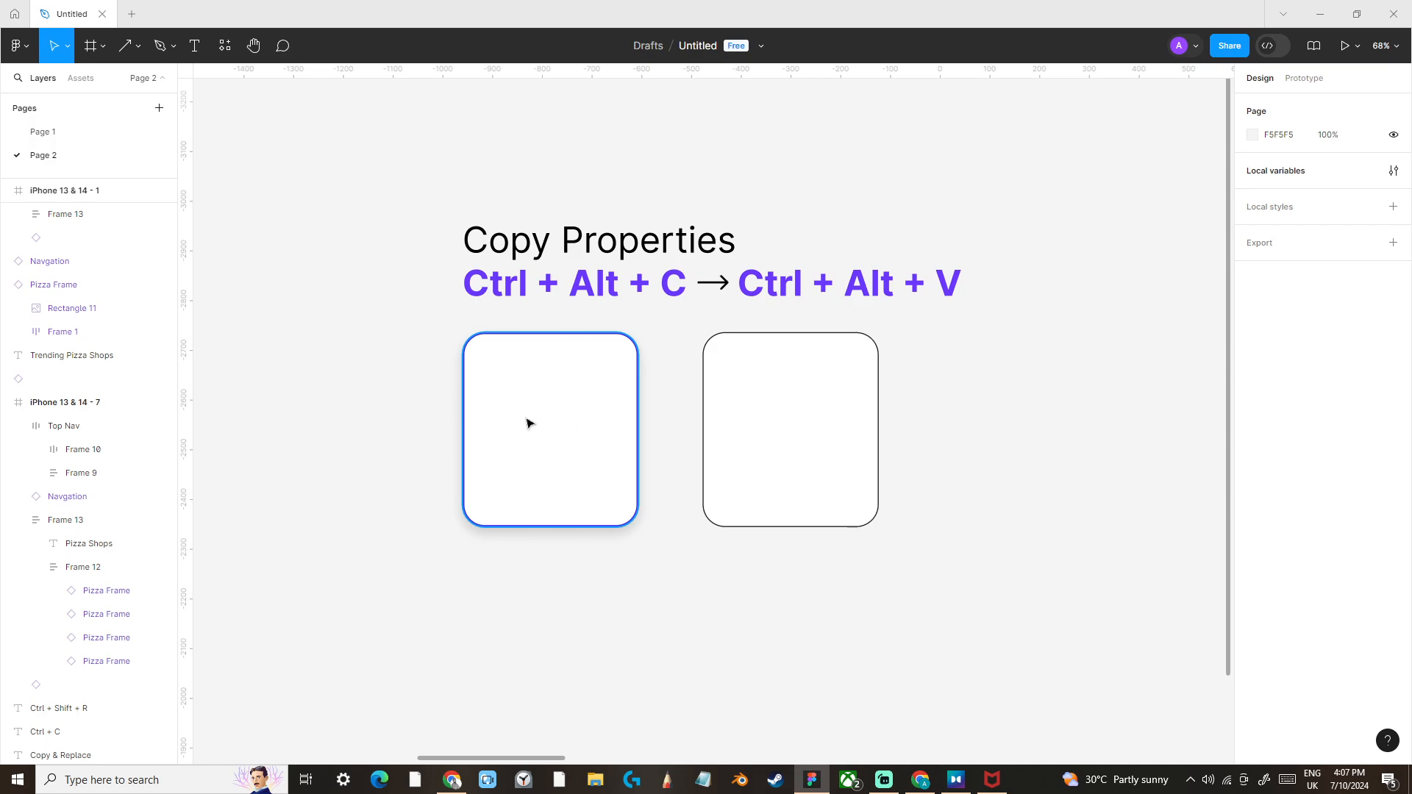
pyautogui.scroll(2, 734, 441)
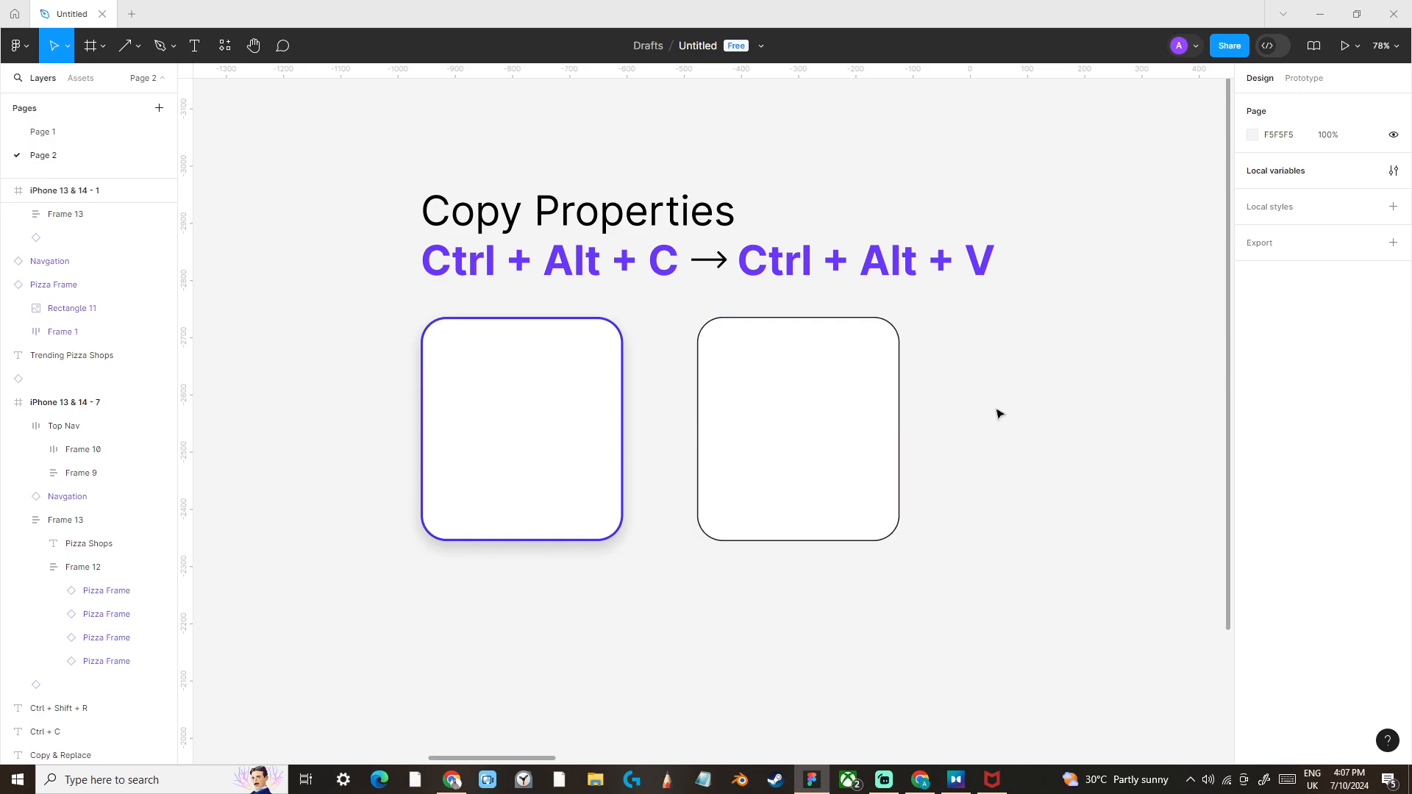
pyautogui.click(601, 474)
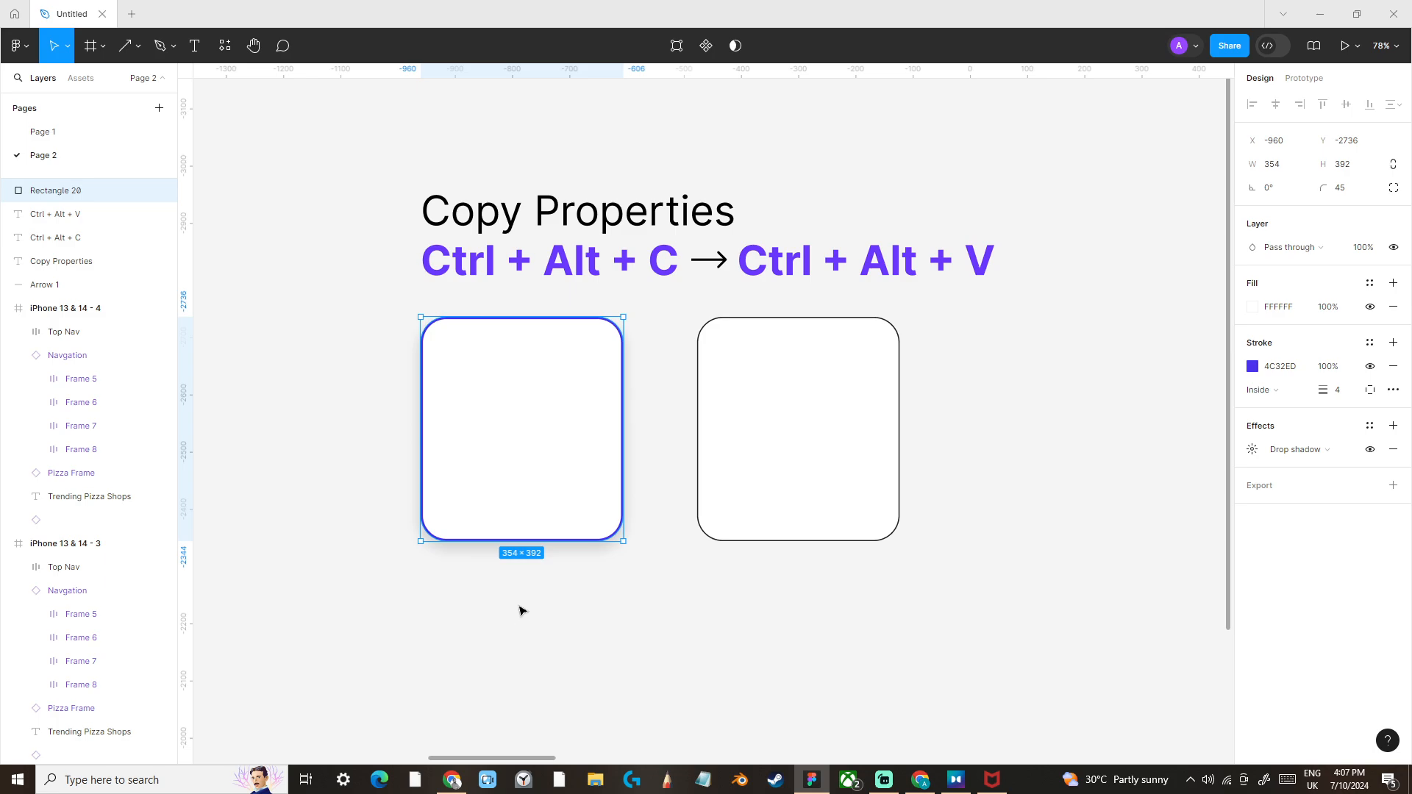
pyautogui.click(746, 466)
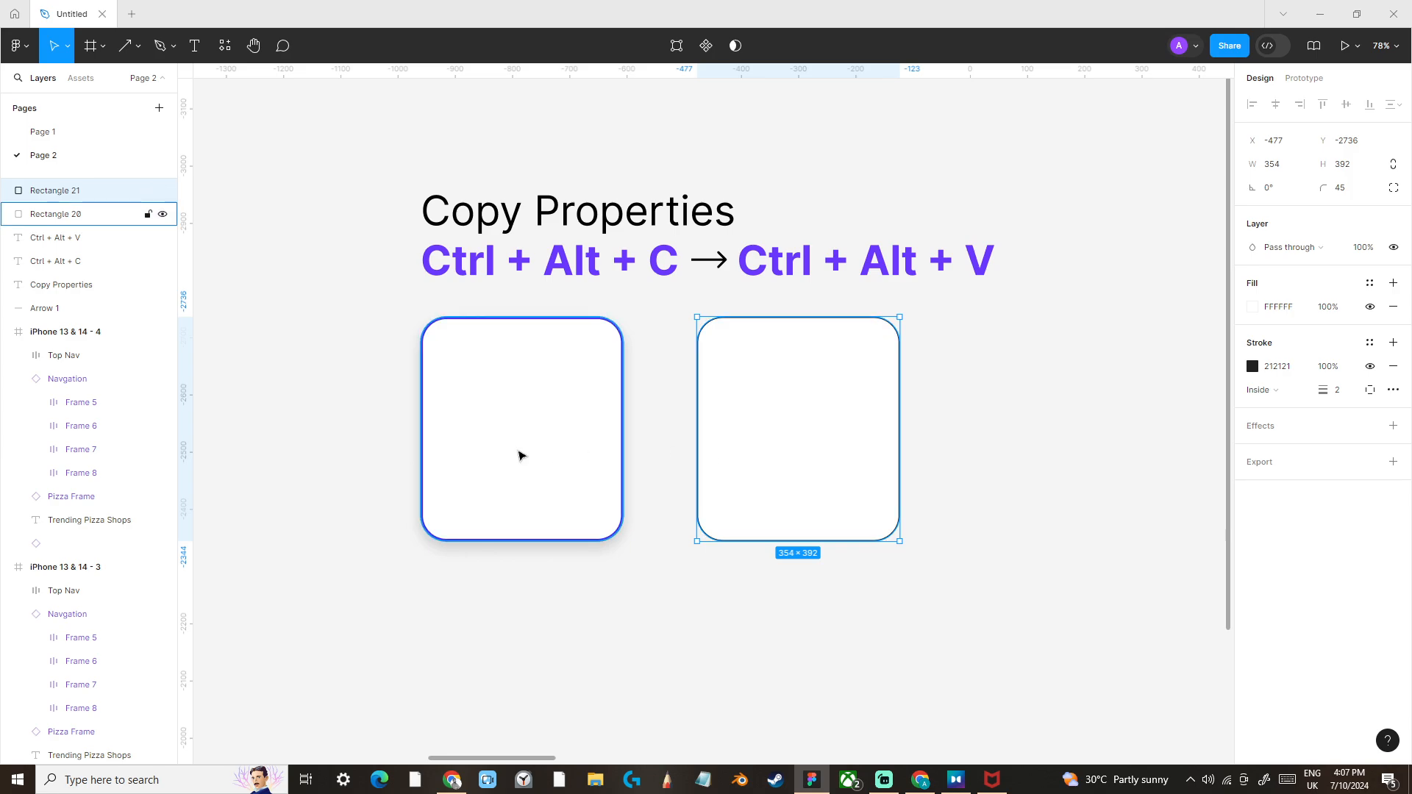
pyautogui.click(521, 454)
pyautogui.click(777, 443)
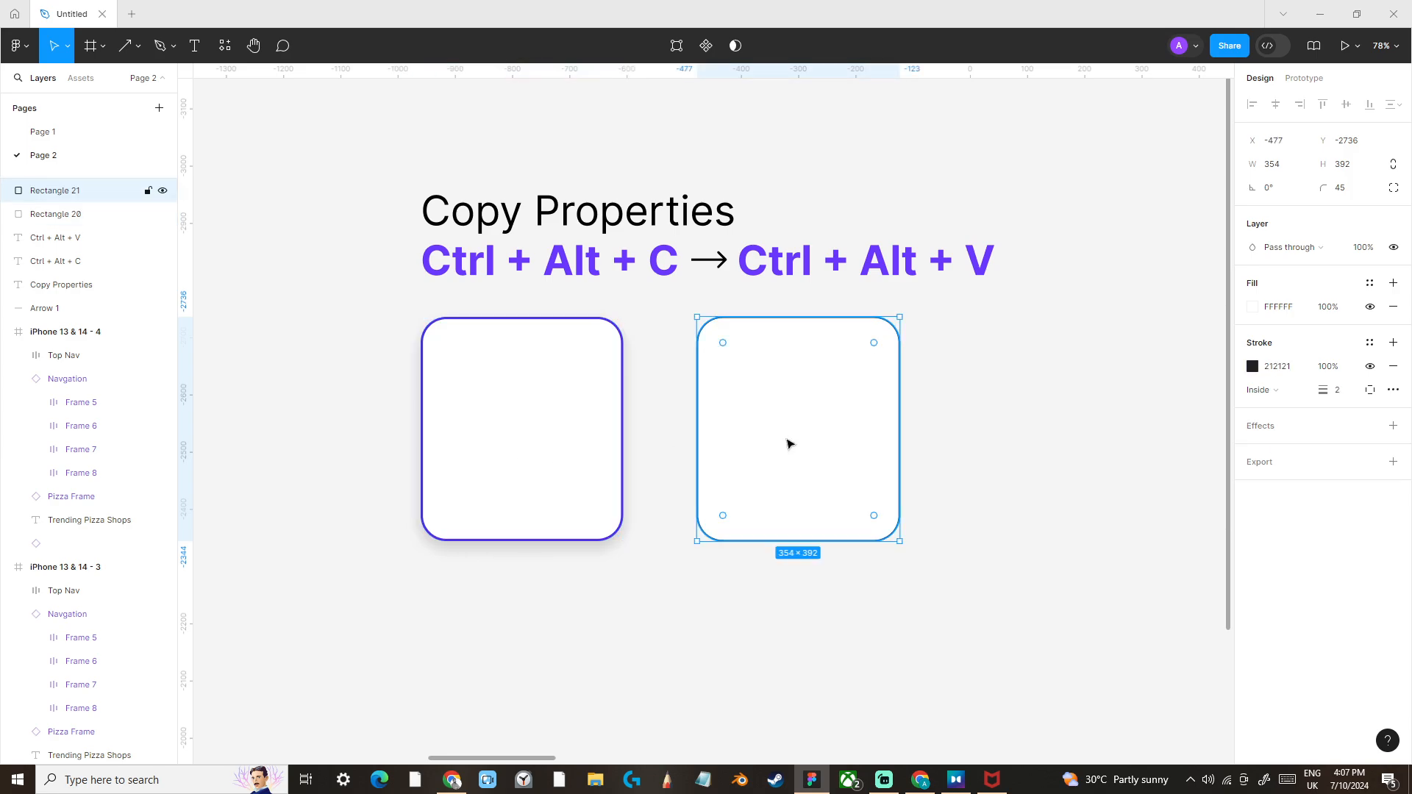
pyautogui.hotkey('ctrl', 'alt', 'v')
pyautogui.click(965, 421)
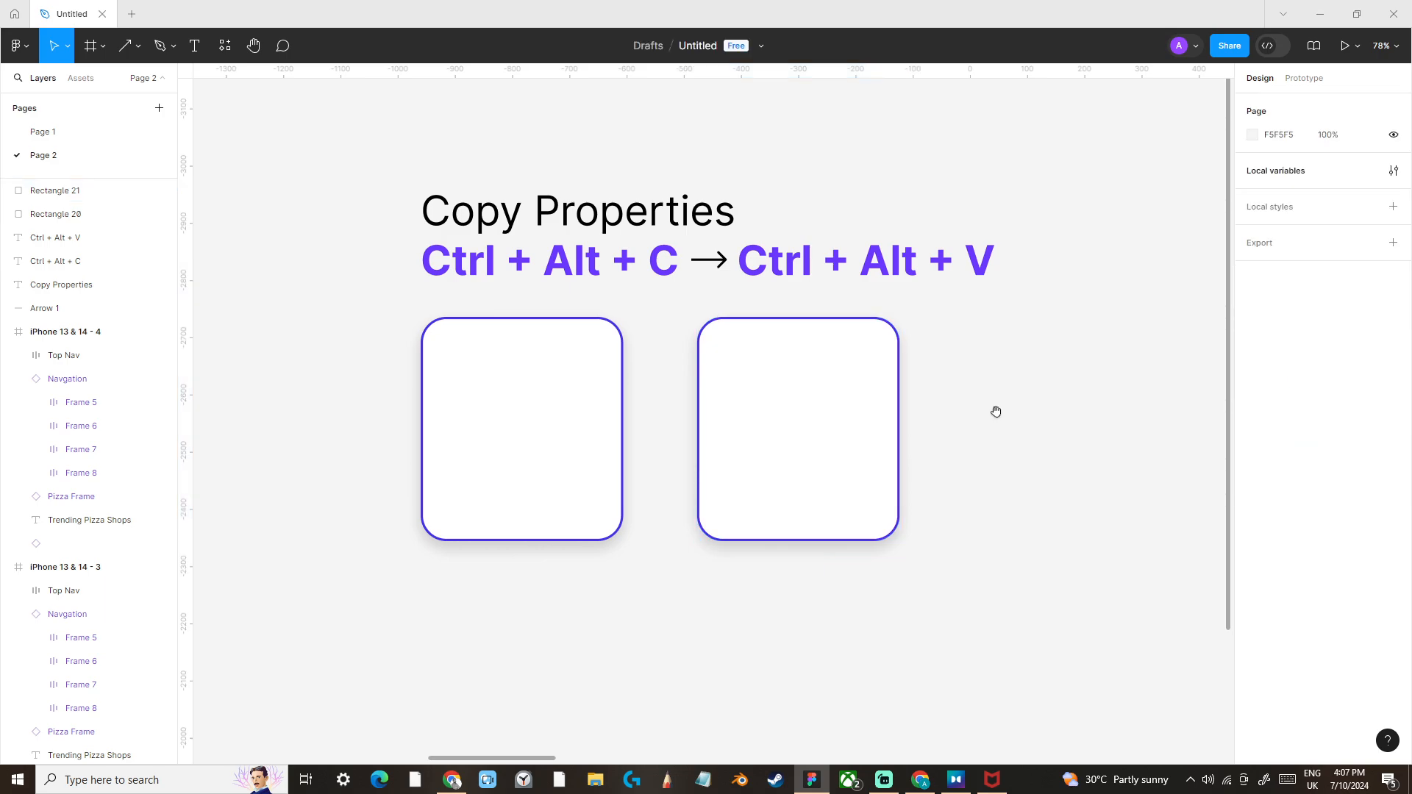
# Duplicate the "Copy Properties" and "Ctrl + Alt + C" texts straight down below the rectangles, leaving a gap of about 610 px.
pyautogui.moveTo(995, 410); pyautogui.dragTo(939, 413)
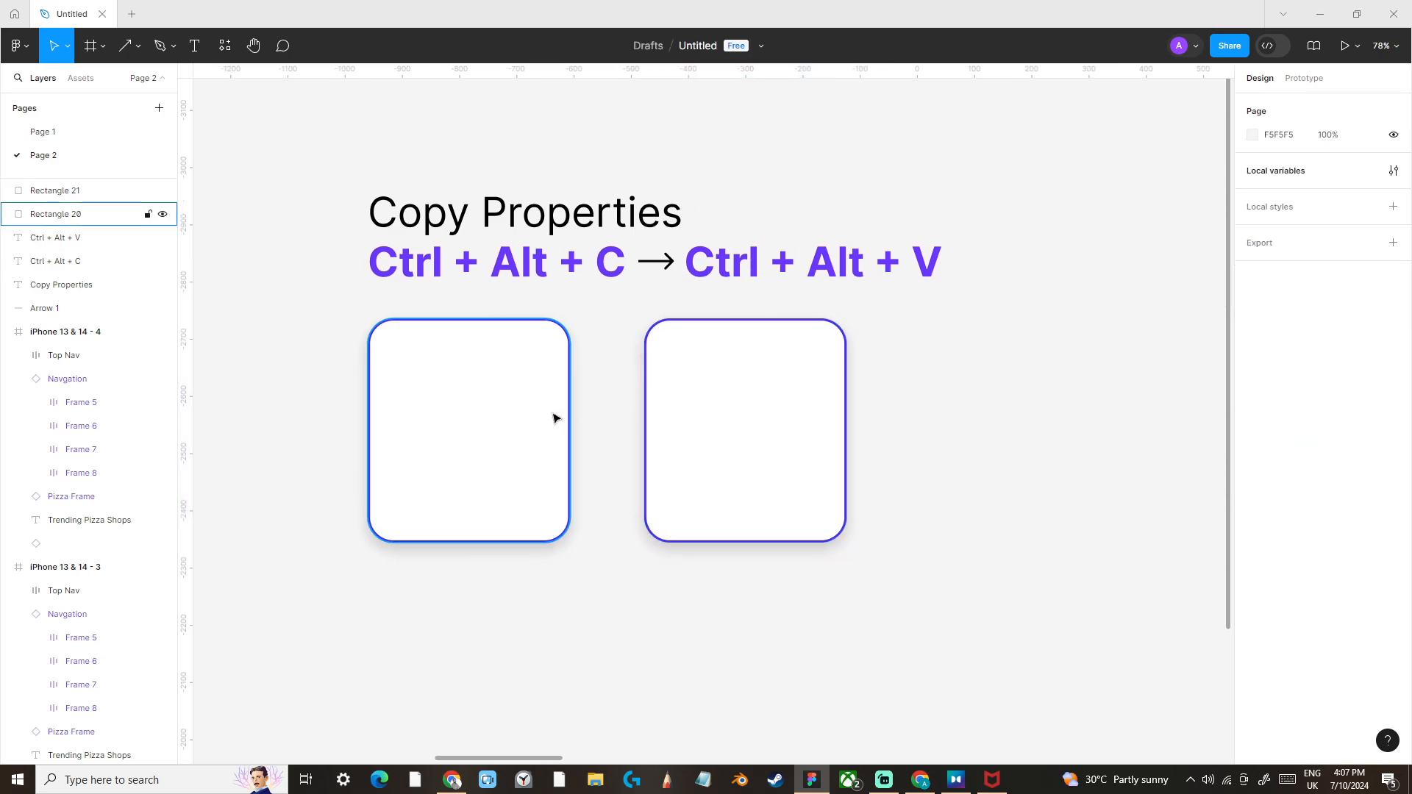
pyautogui.scroll(-2, 772, 391)
pyautogui.scroll(-2, 596, 350)
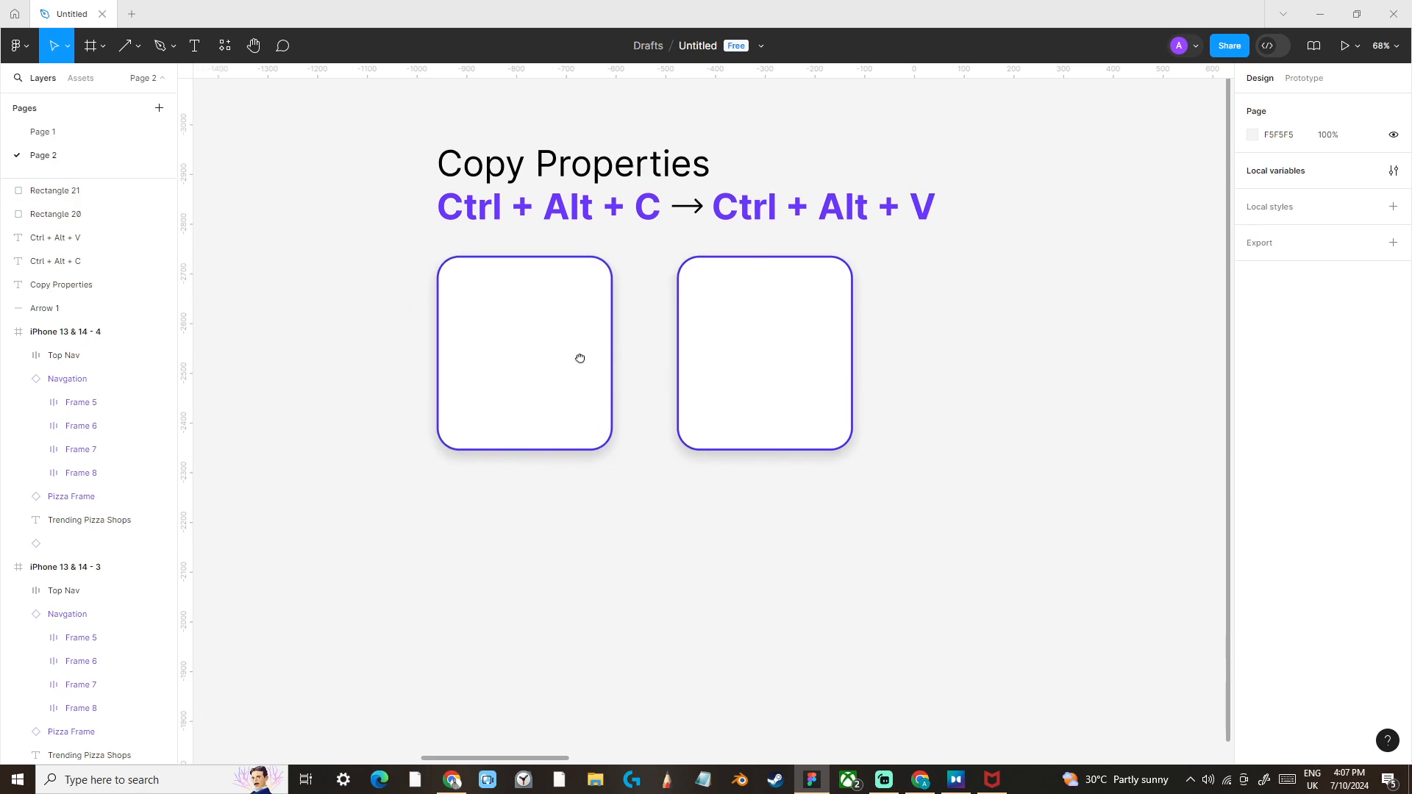
pyautogui.click(578, 213)
pyautogui.keyDown('shift'); pyautogui.click(598, 162); pyautogui.keyUp('shift')
pyautogui.keyDown('alt'); pyautogui.moveTo(599, 163); pyautogui.dragTo(574, 552); pyautogui.keyUp('alt')
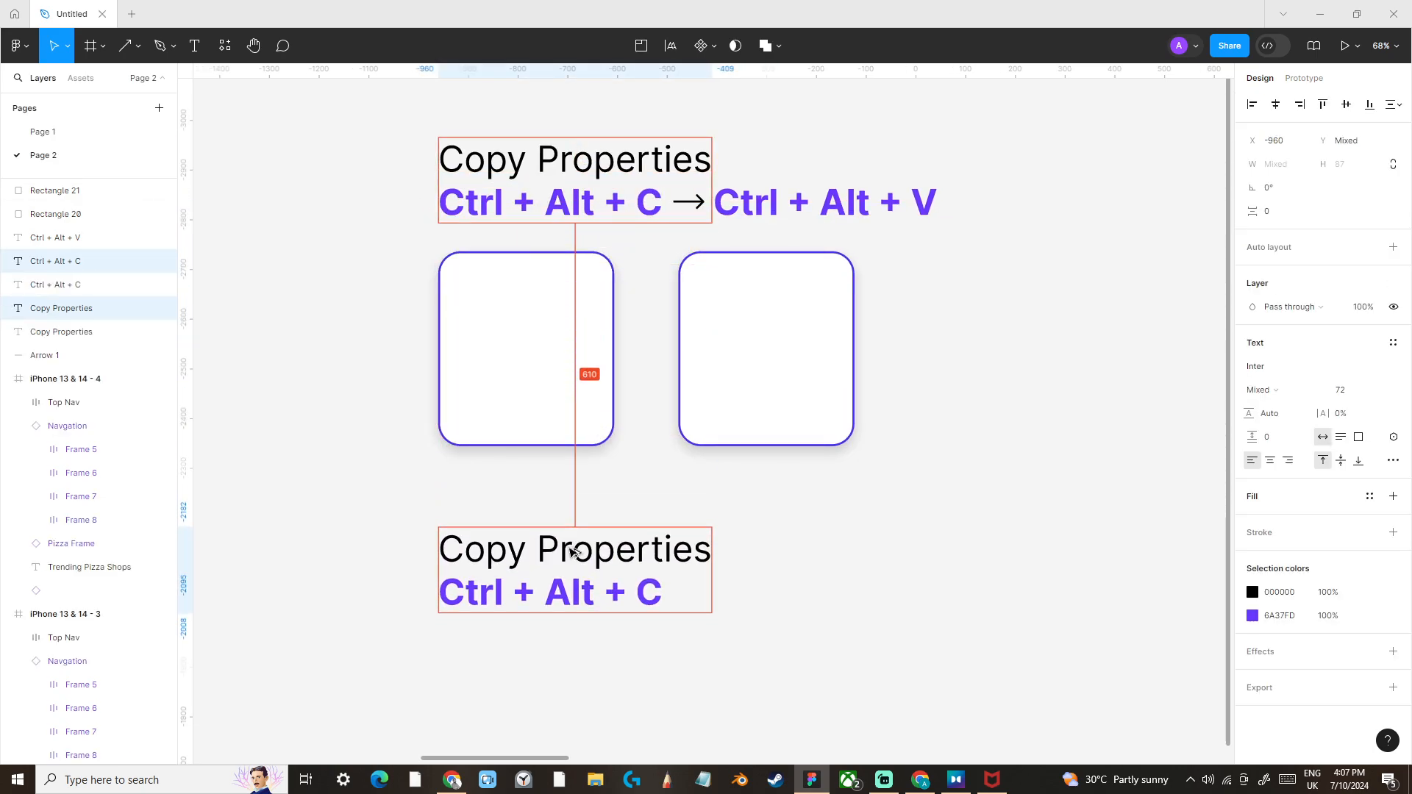
pyautogui.click(750, 542)
# Scale the duplicated "Copy Properties" text down proportionally to about 354 px wide.
pyautogui.click(574, 550)
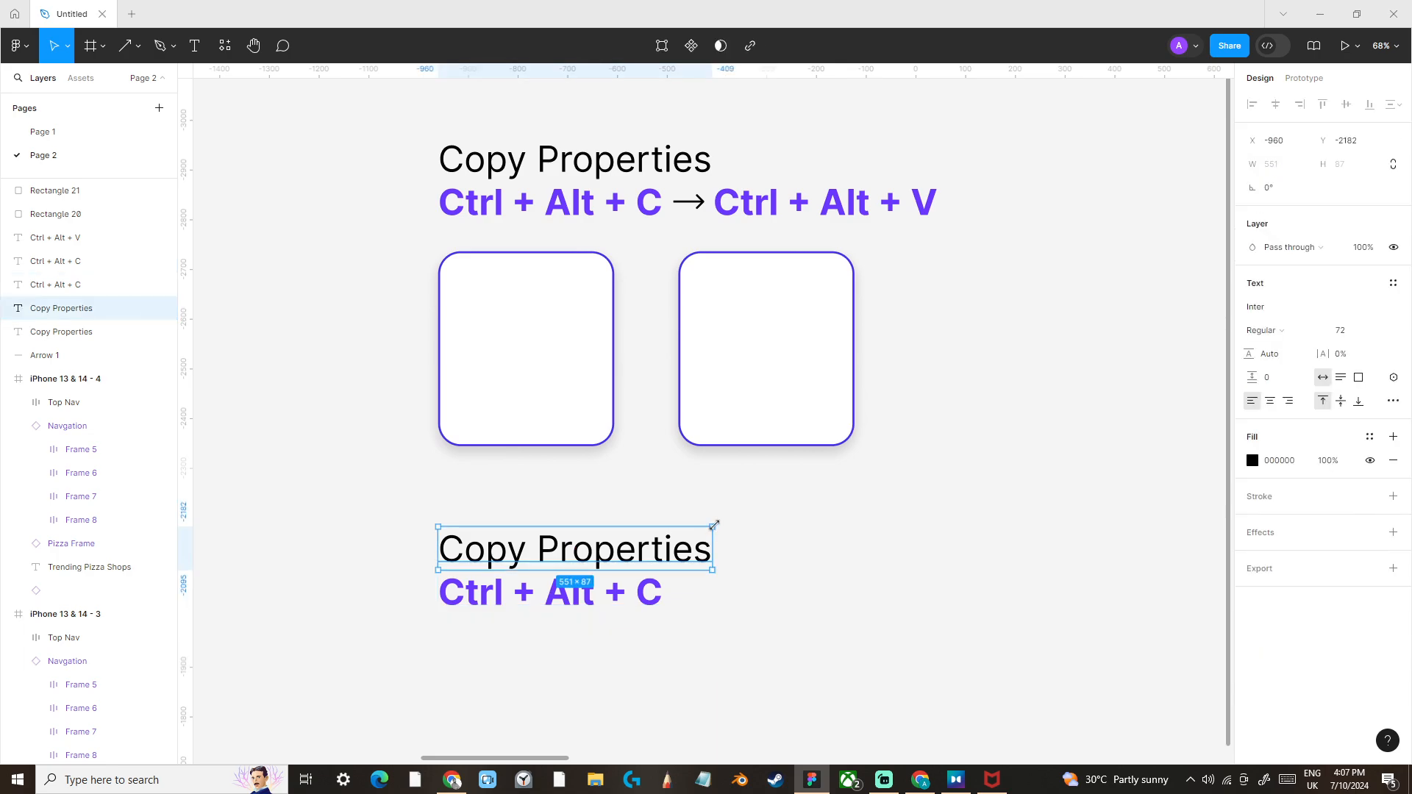
pyautogui.press('k')
pyautogui.moveTo(713, 526); pyautogui.dragTo(611, 562)
pyautogui.click(703, 539)
# Apply the purple bold "Ctrl + Alt + C" text properties to the duplicated "Copy Properties" text and move it up to Y -2182.
pyautogui.click(576, 591)
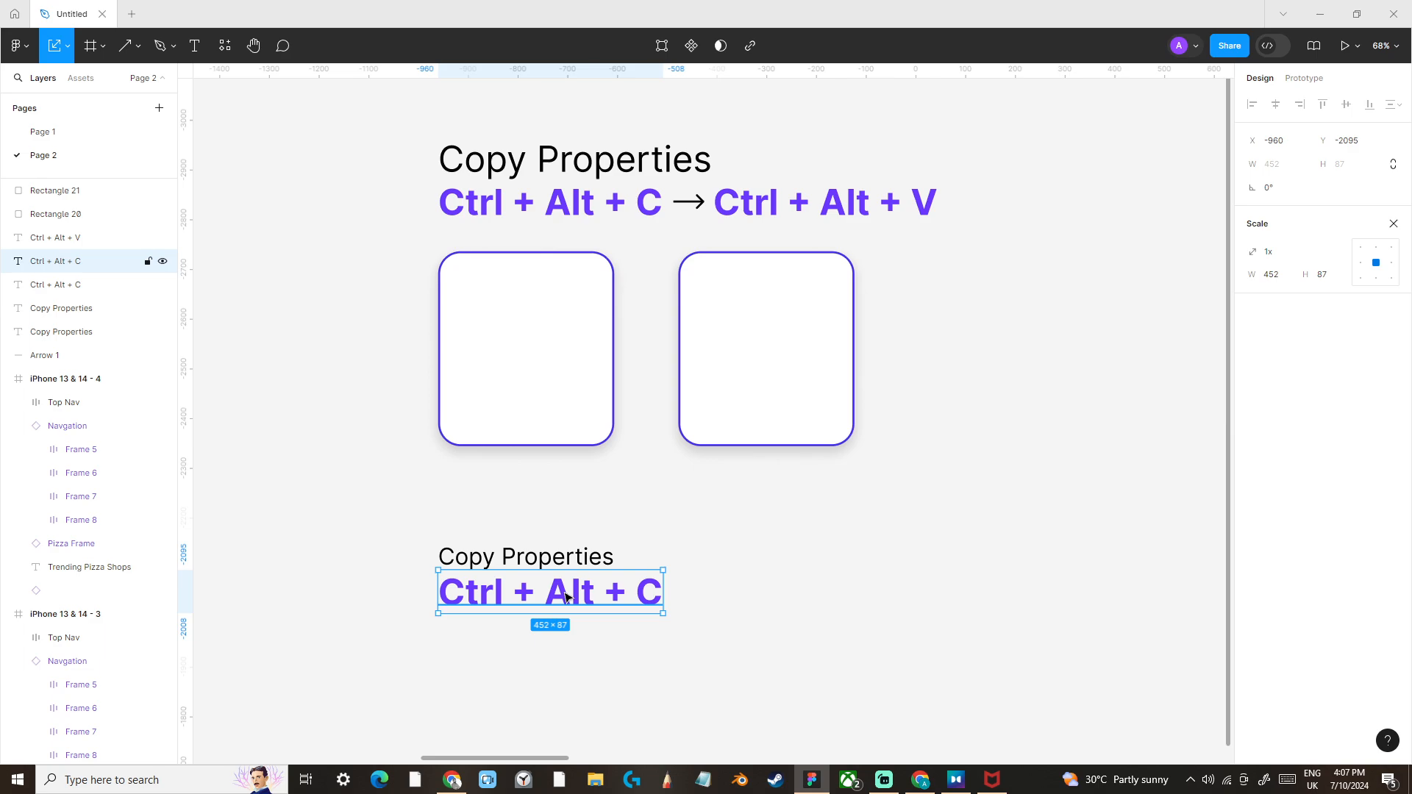
pyautogui.click(572, 557)
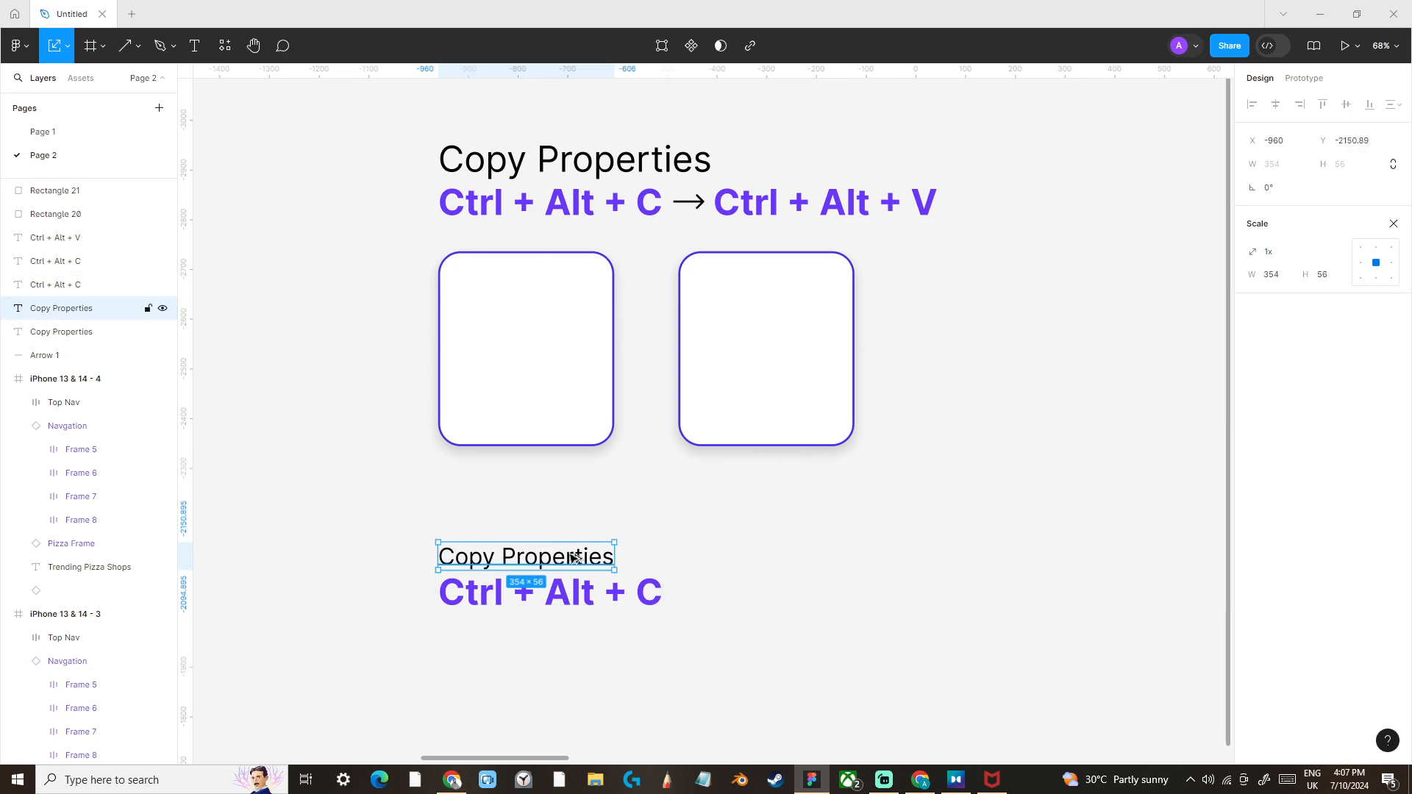
pyautogui.hotkey('ctrl', 'alt', 'v')
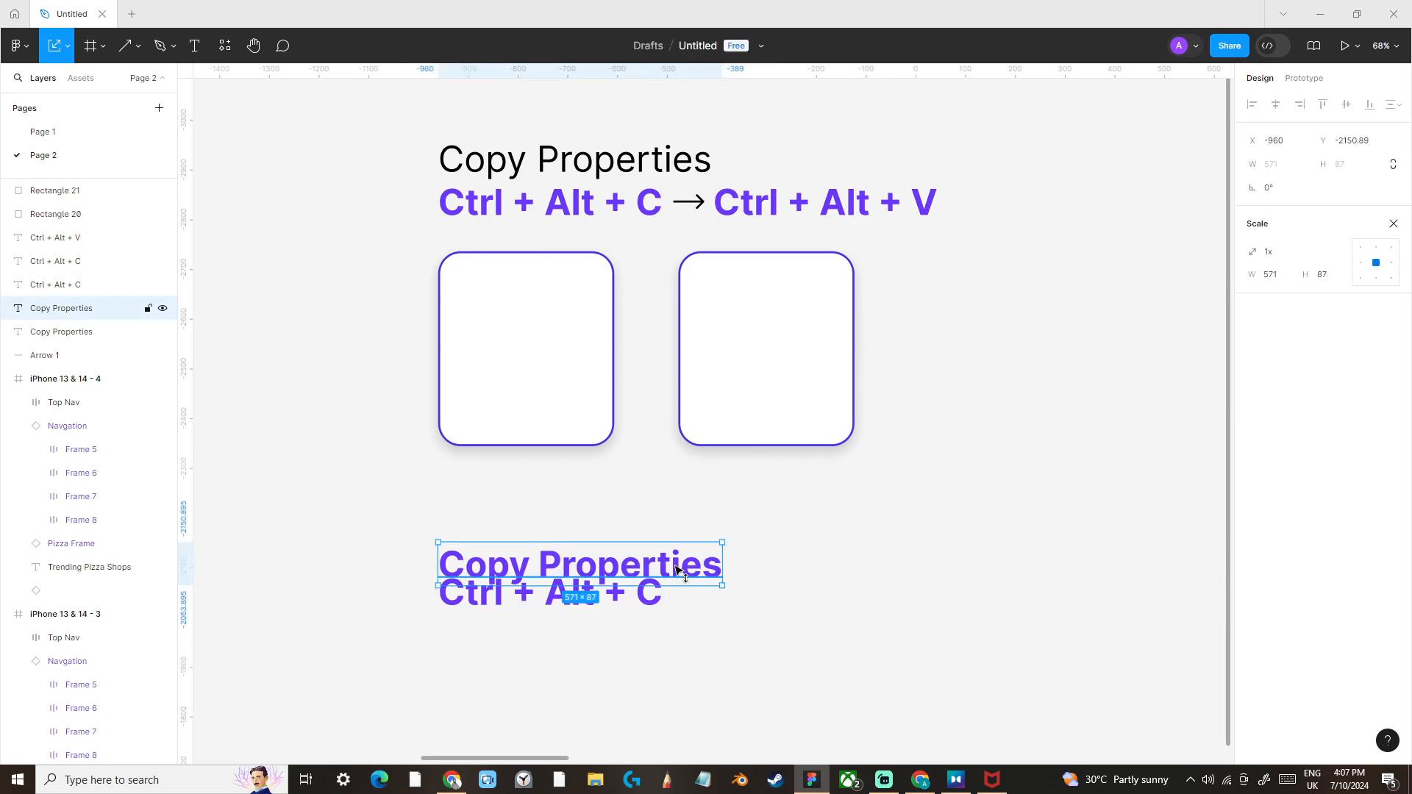
pyautogui.moveTo(676, 571); pyautogui.dragTo(675, 555)
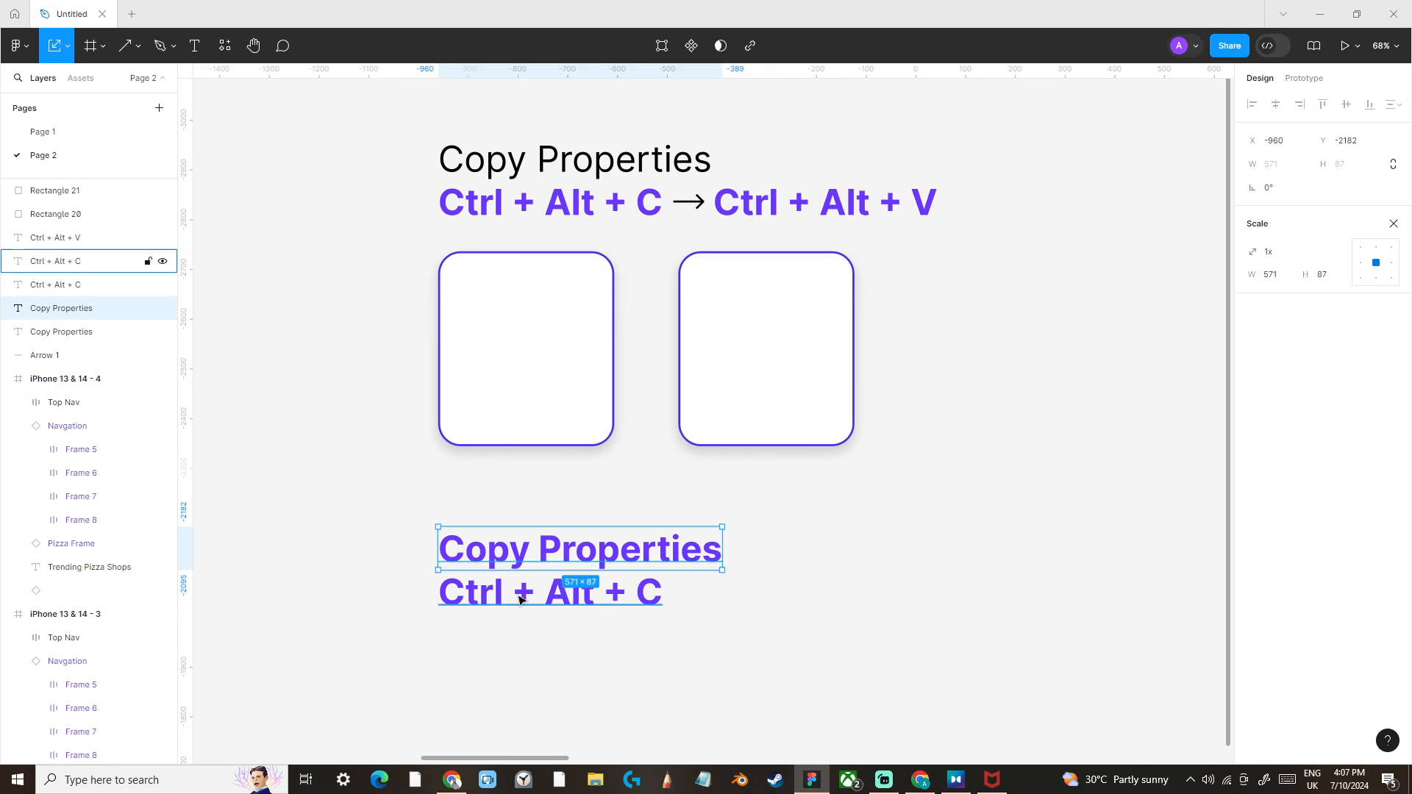
# Duplicate the iPhone 13 & 14 - 5 frame beside the original twice, undoing each copy.
pyautogui.click(898, 520)
pyautogui.press('space')
pyautogui.moveTo(1064, 422); pyautogui.dragTo(671, 544)
pyautogui.moveTo(1010, 511); pyautogui.dragTo(635, 453)
pyautogui.moveTo(957, 463); pyautogui.dragTo(315, 444)
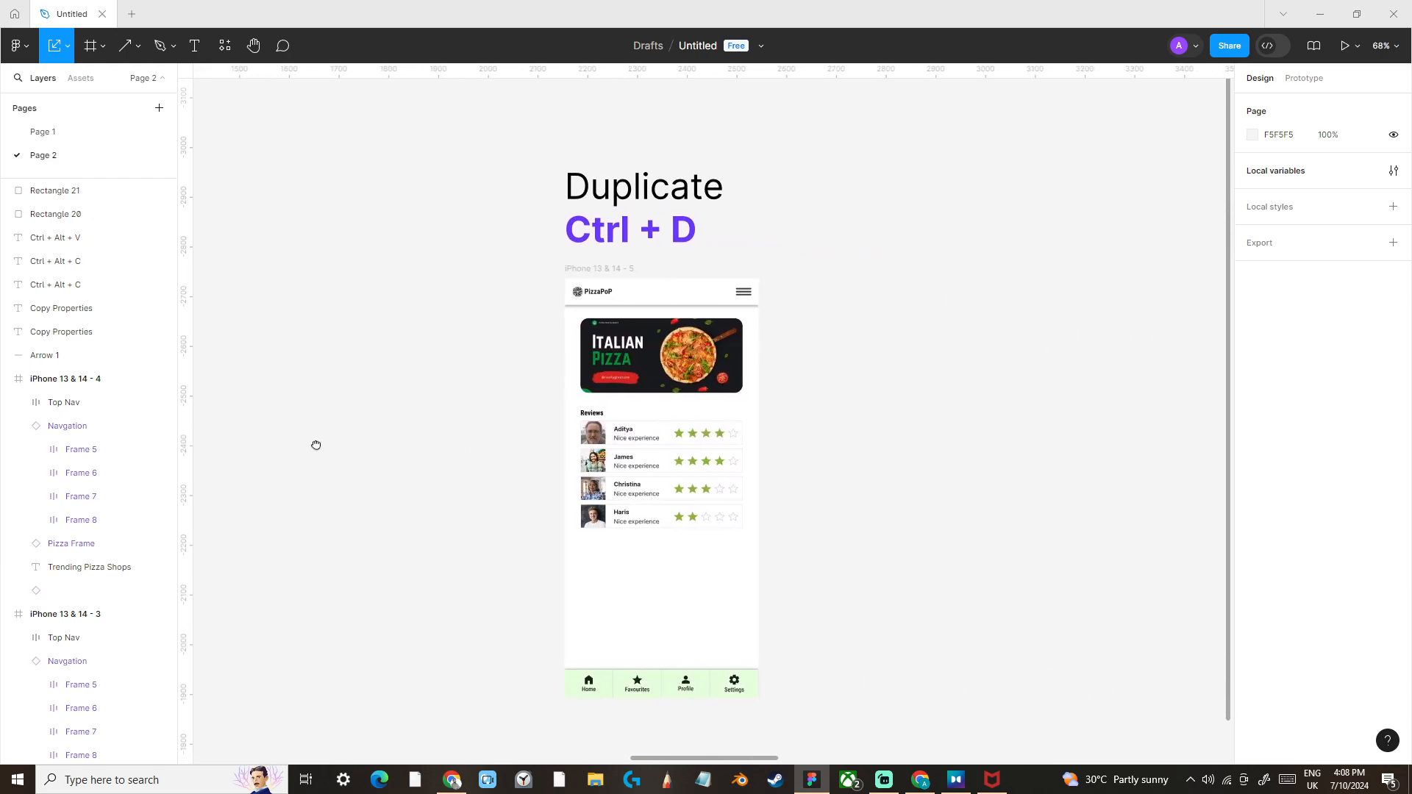
pyautogui.scroll(-1, 810, 378)
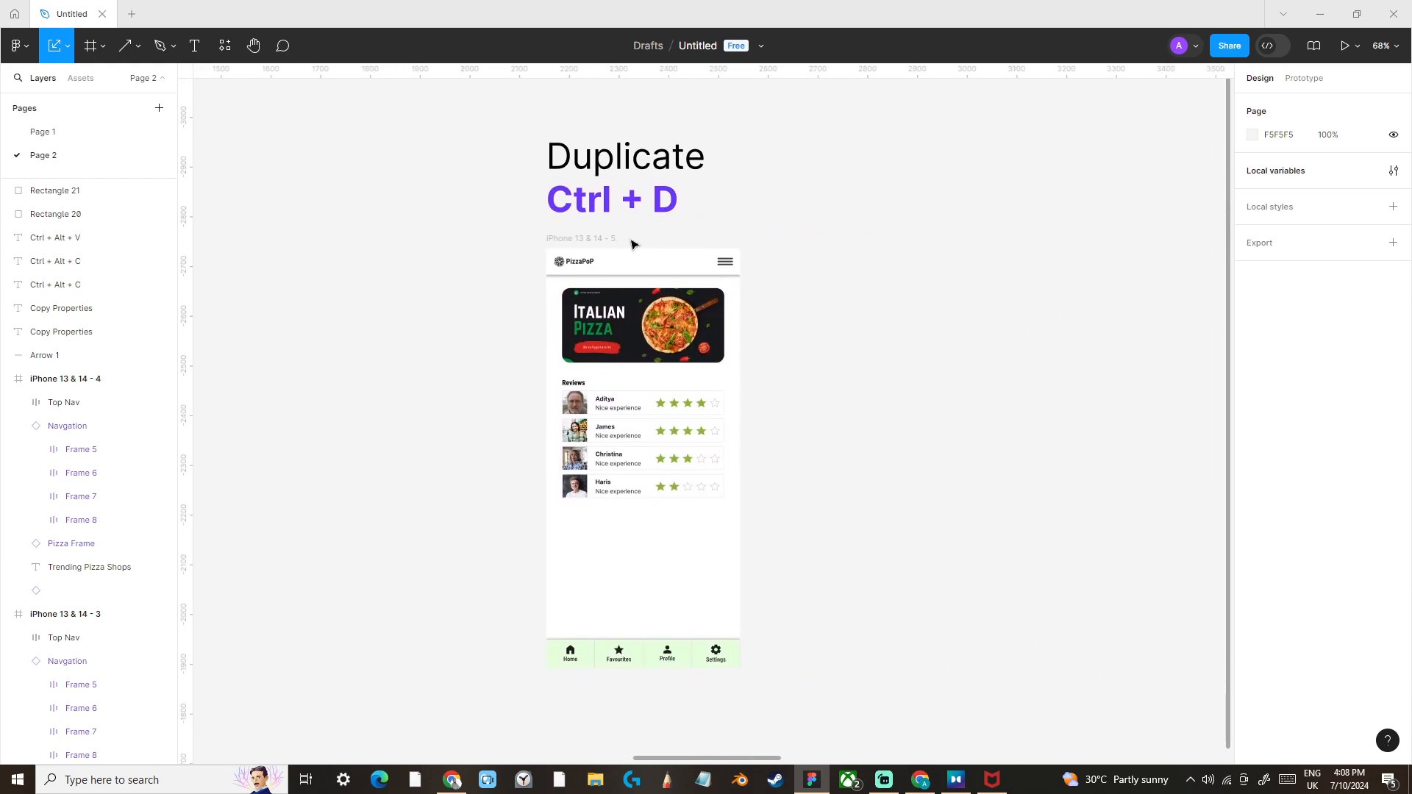
pyautogui.click(583, 243)
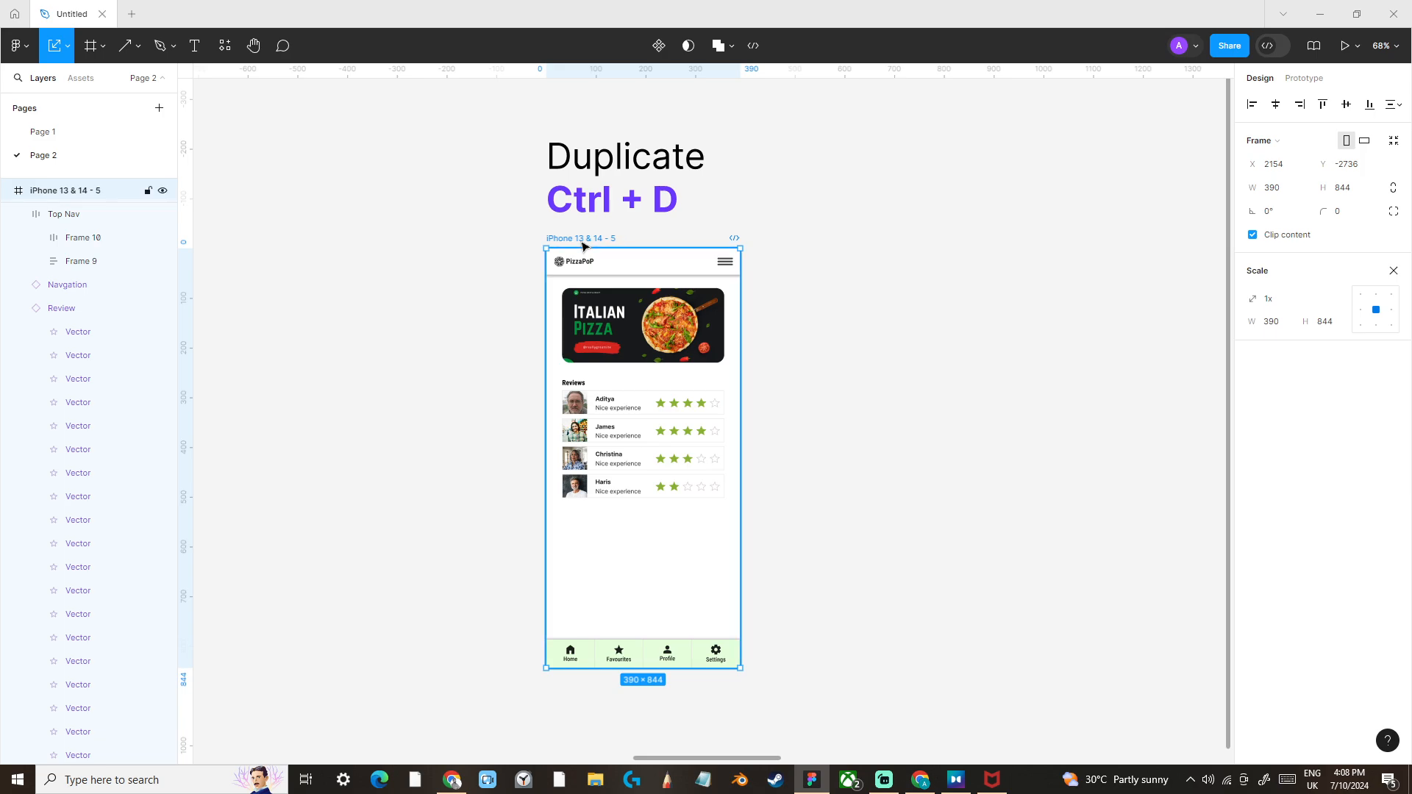
pyautogui.hotkey('ctrl', 'd')
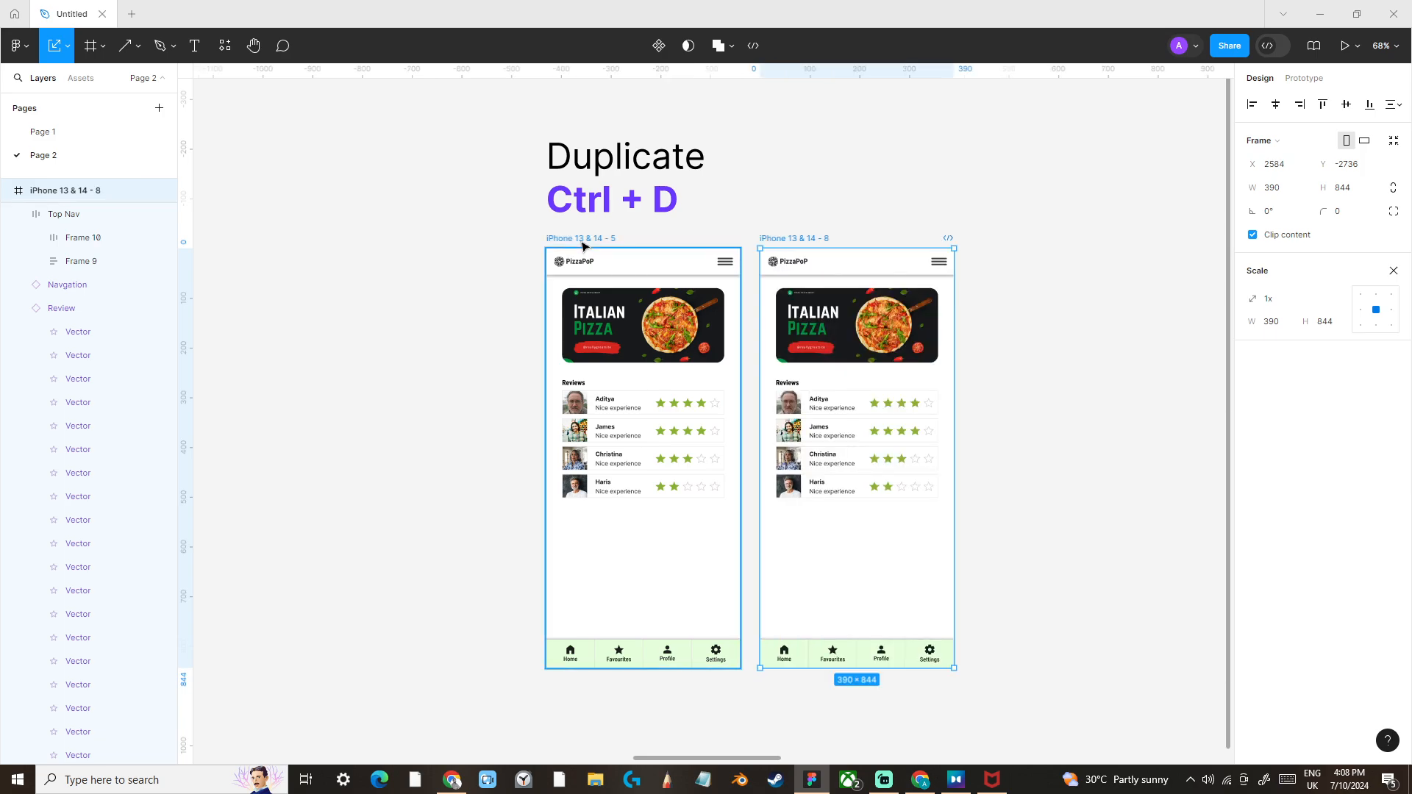
pyautogui.hotkey('ctrl', 'z')
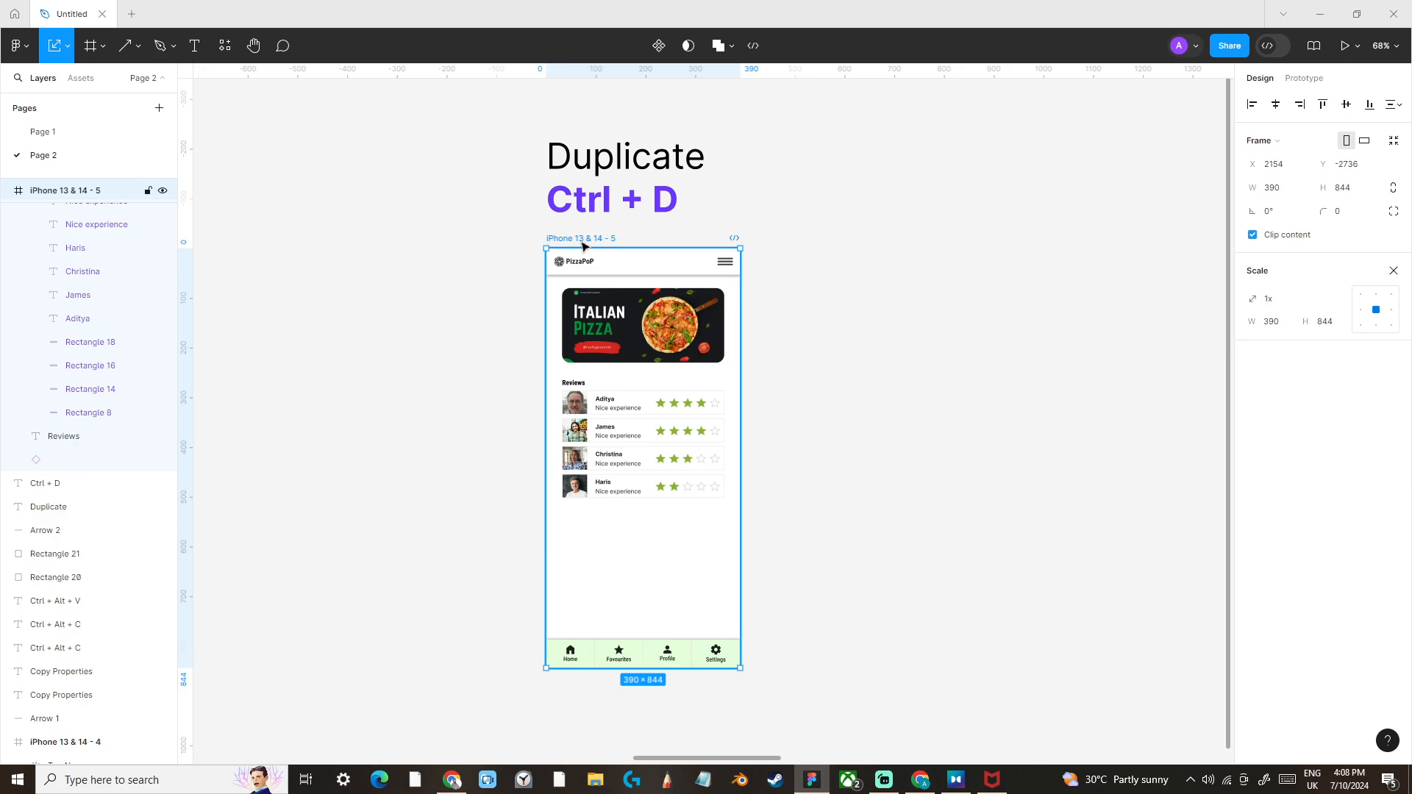
pyautogui.moveTo(585, 246); pyautogui.dragTo(792, 249)
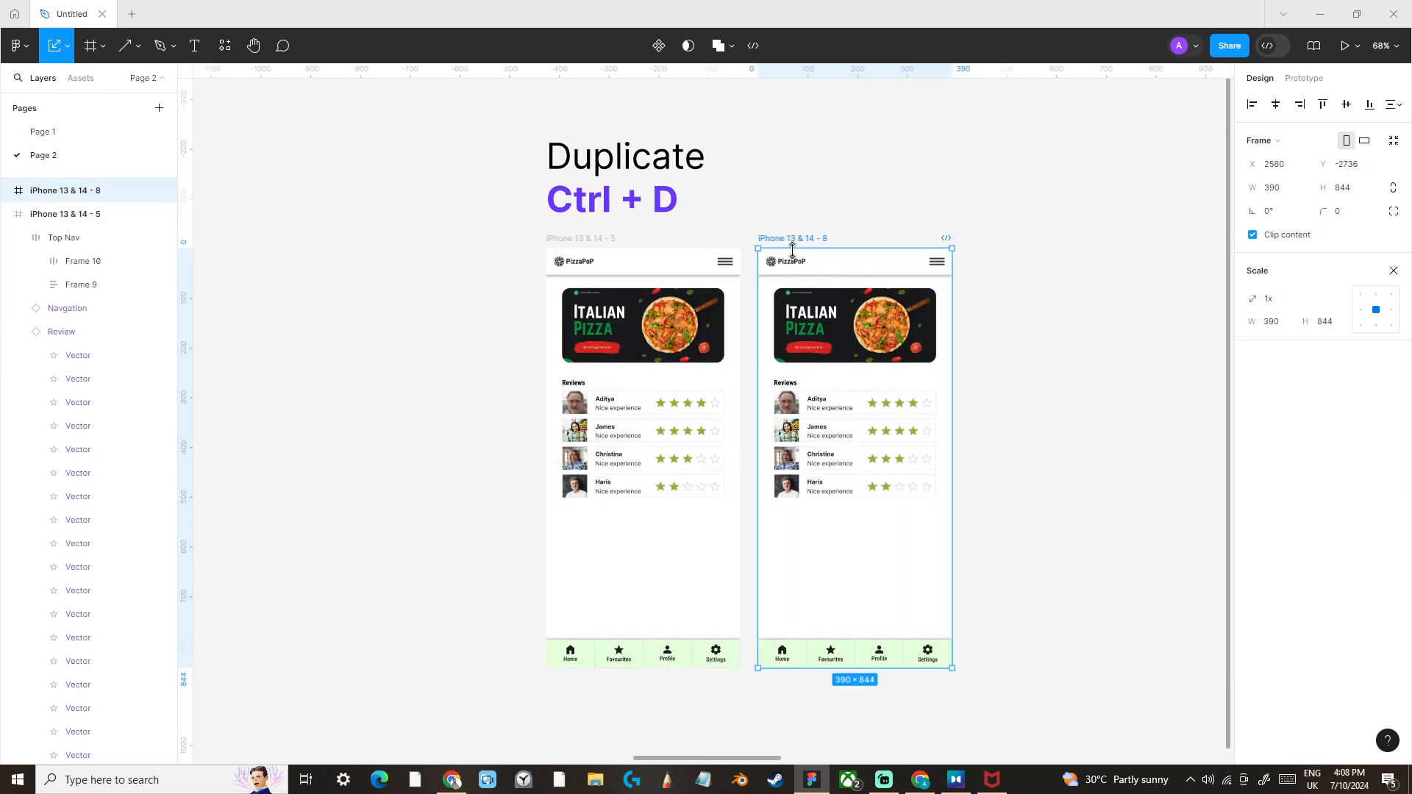
pyautogui.hotkey('ctrl', 'z')
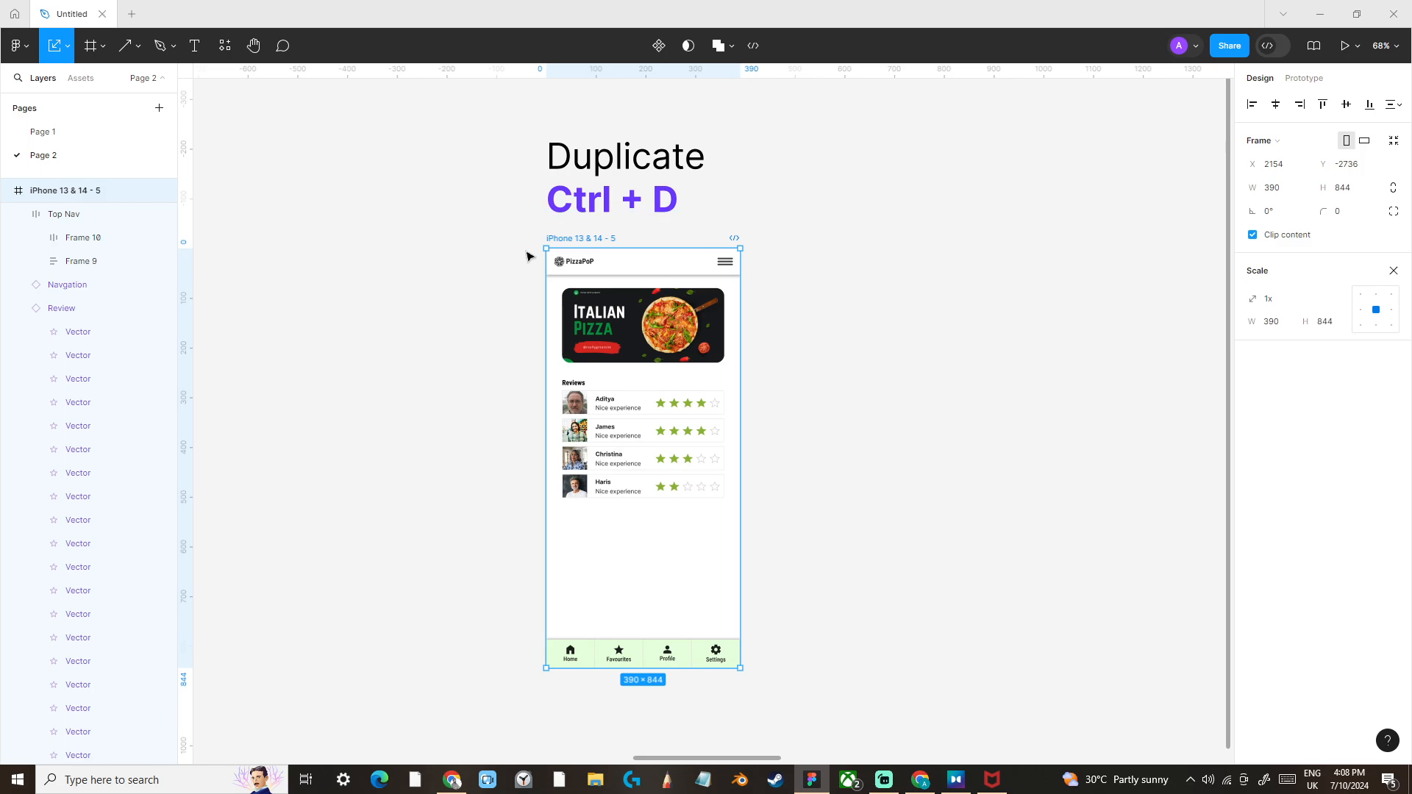
# Duplicate the iPhone 13 & 14 - 5 frame four times in a row beside the original.
pyautogui.hotkey('ctrl', 'd')
pyautogui.hotkey('ctrl', 'd')
pyautogui.hotkey('ctrl', 'd')
pyautogui.hotkey('ctrl', 'd')
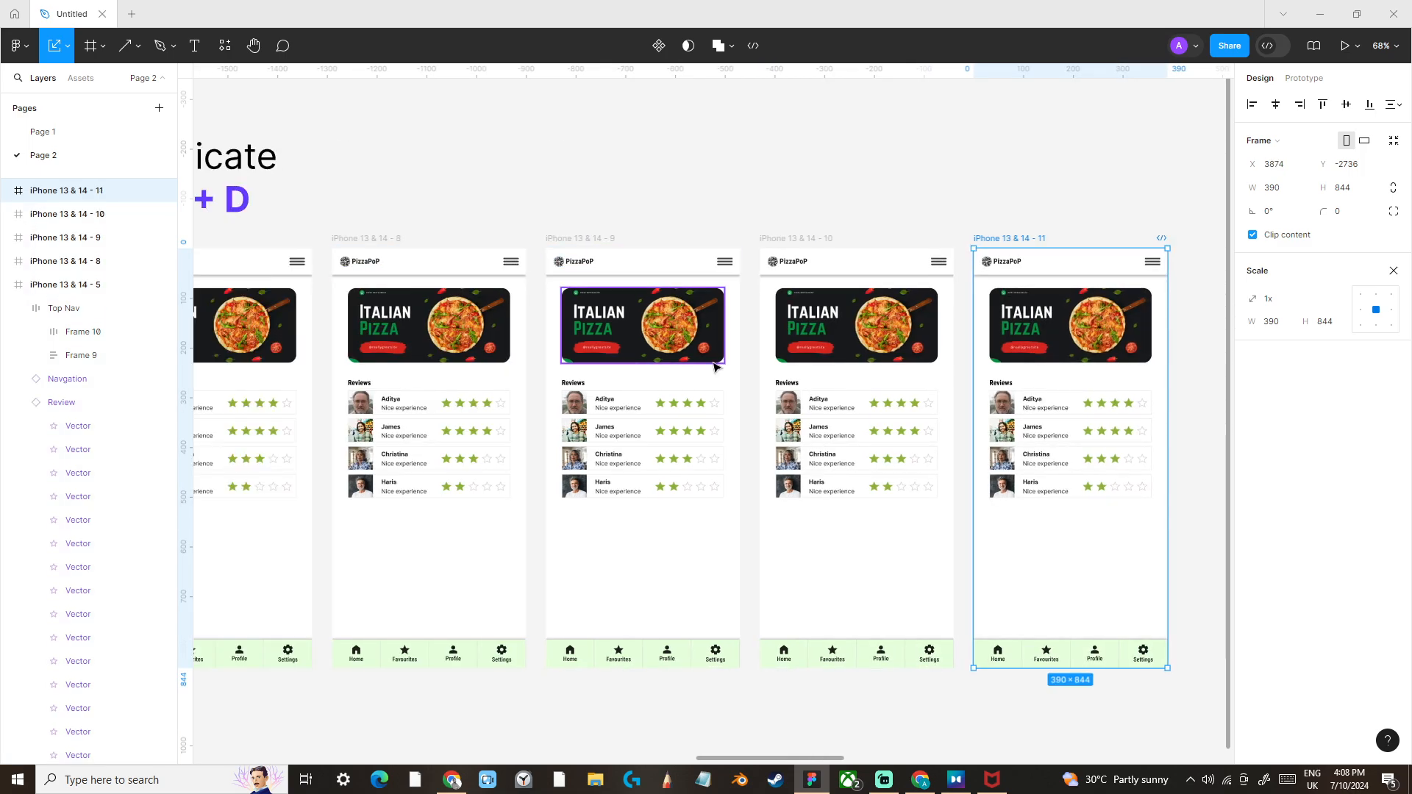
pyautogui.hscroll(-4, 695, 363)
pyautogui.scroll(-2, 695, 363)
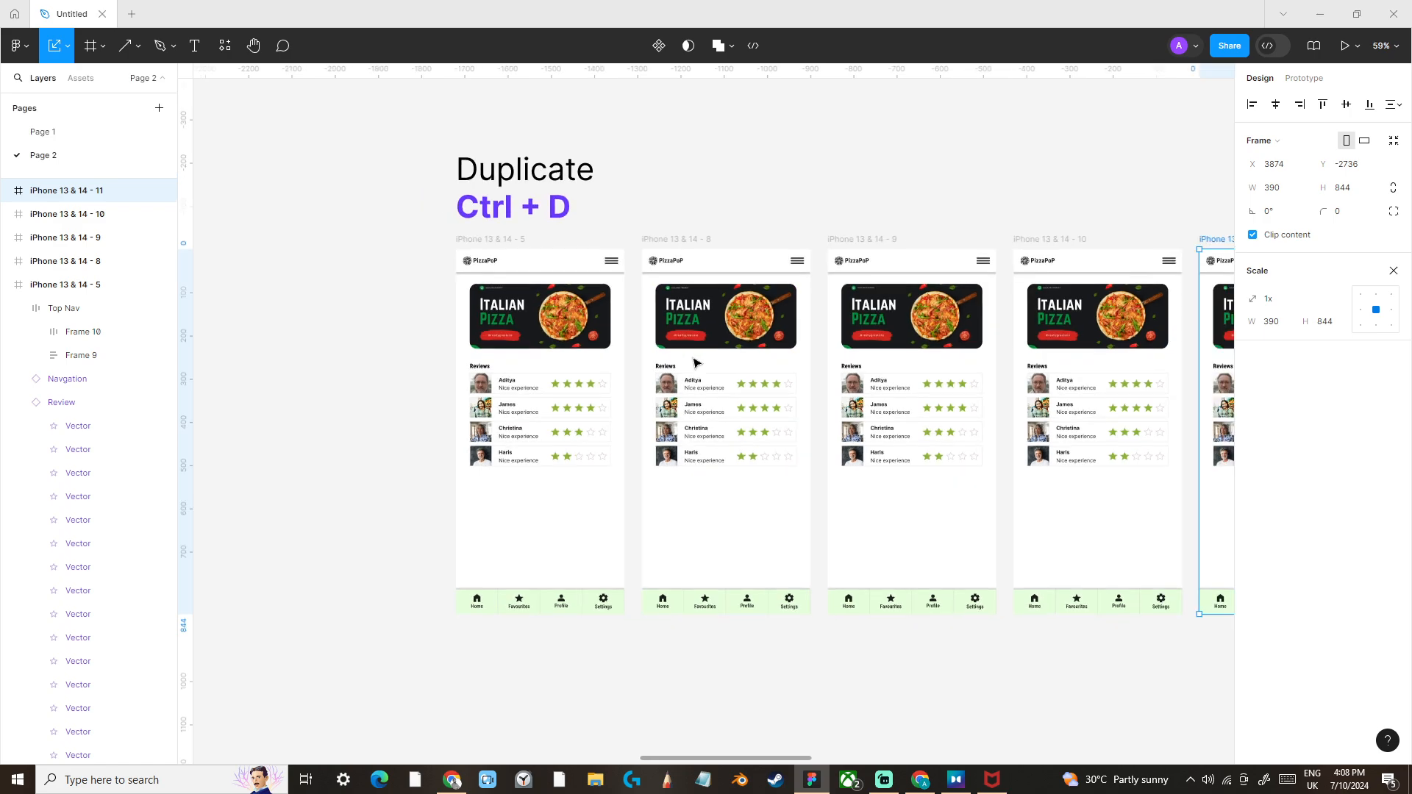
# Undo the four frame duplicates.
pyautogui.hotkey('ctrl', 'z')
pyautogui.hotkey('ctrl', 'z')
pyautogui.hotkey('ctrl', 'z')
pyautogui.hotkey('ctrl', 'z')
# Place a copy of the iPhone 13 & 14 - 5 frame straight below the original at about Y -1851.
pyautogui.moveTo(753, 309); pyautogui.dragTo(827, 266)
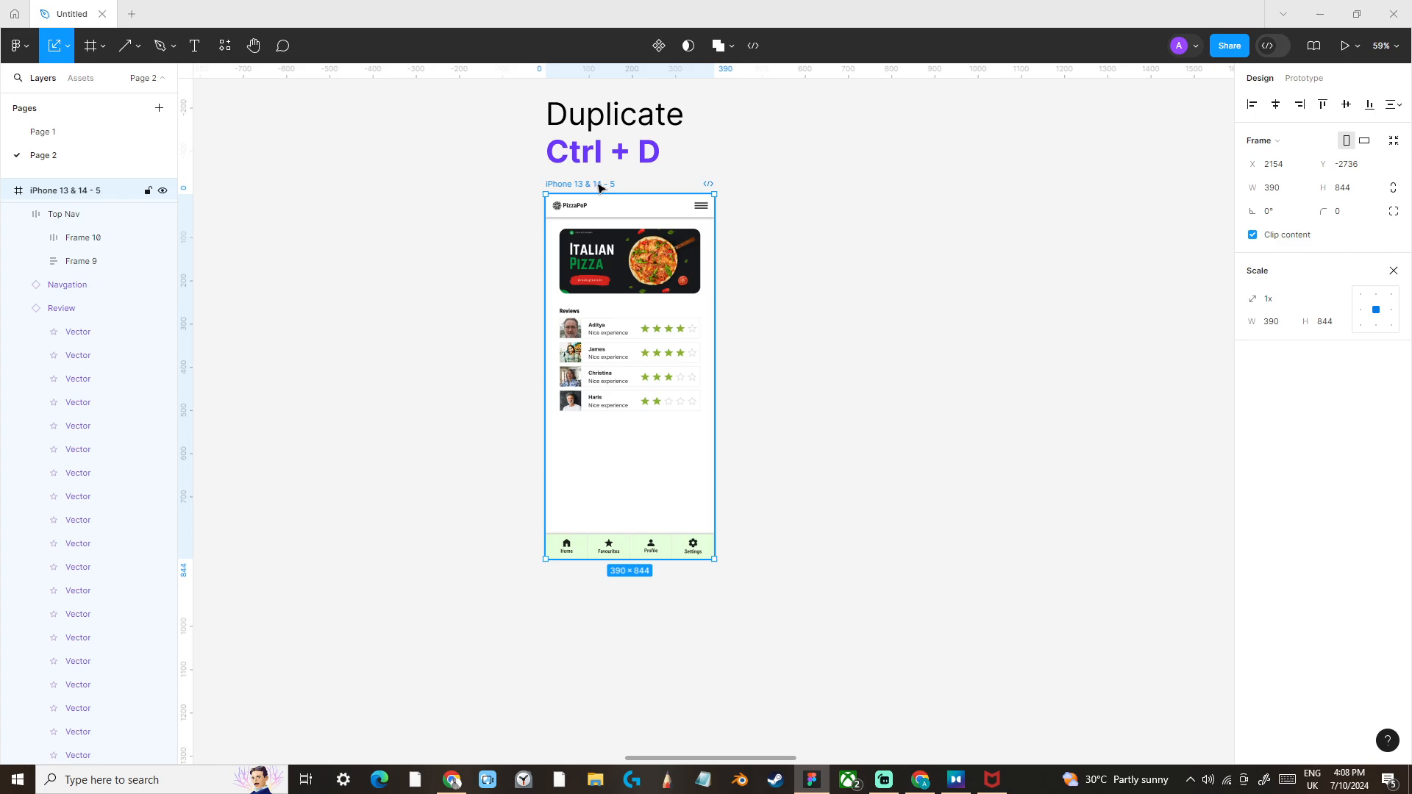
pyautogui.moveTo(606, 189); pyautogui.dragTo(578, 568)
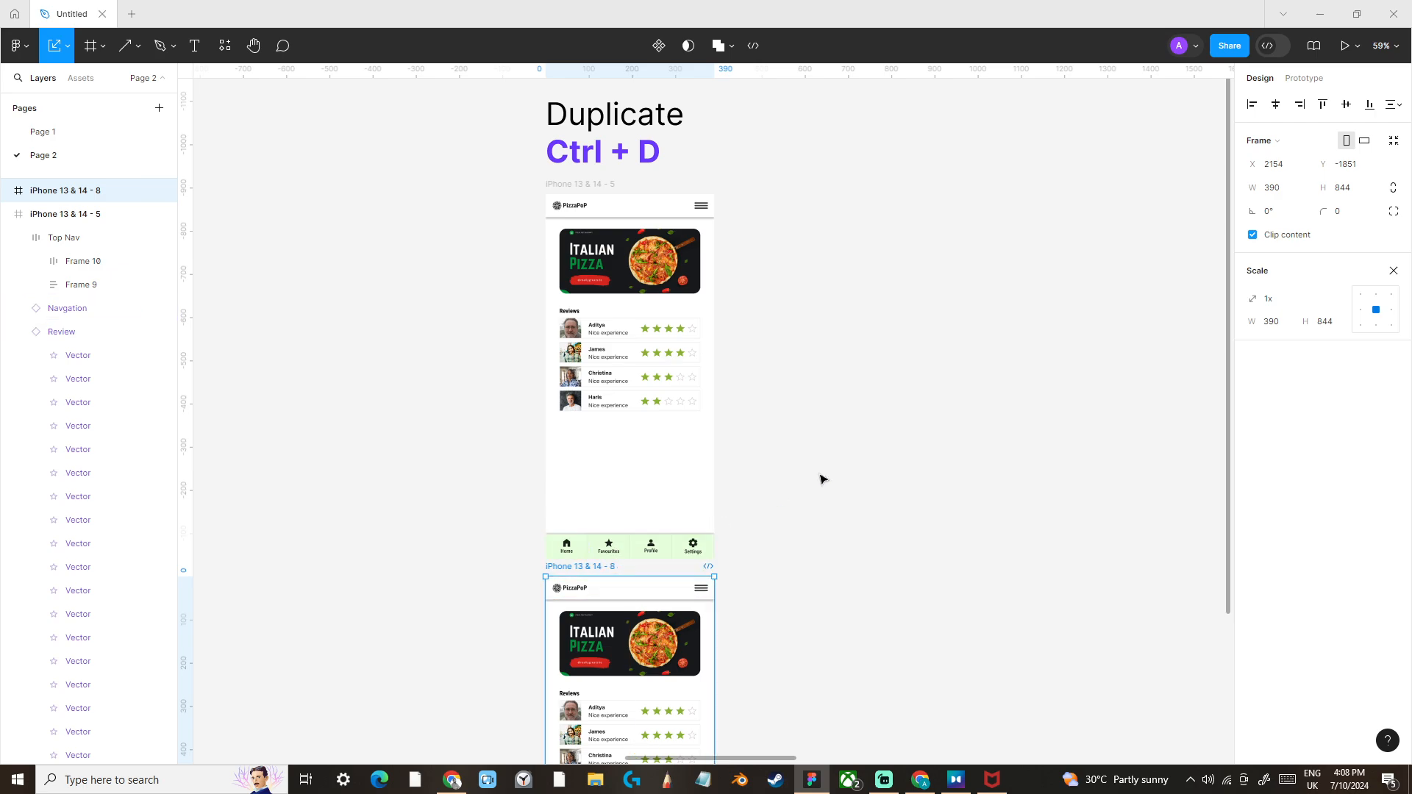
pyautogui.keyDown('ctrl'); pyautogui.scroll(-2, 836, 470); pyautogui.keyUp('ctrl')
pyautogui.scroll(-3, 852, 306)
pyautogui.keyDown('ctrl'); pyautogui.scroll(-1, 859, 303); pyautogui.keyUp('ctrl')
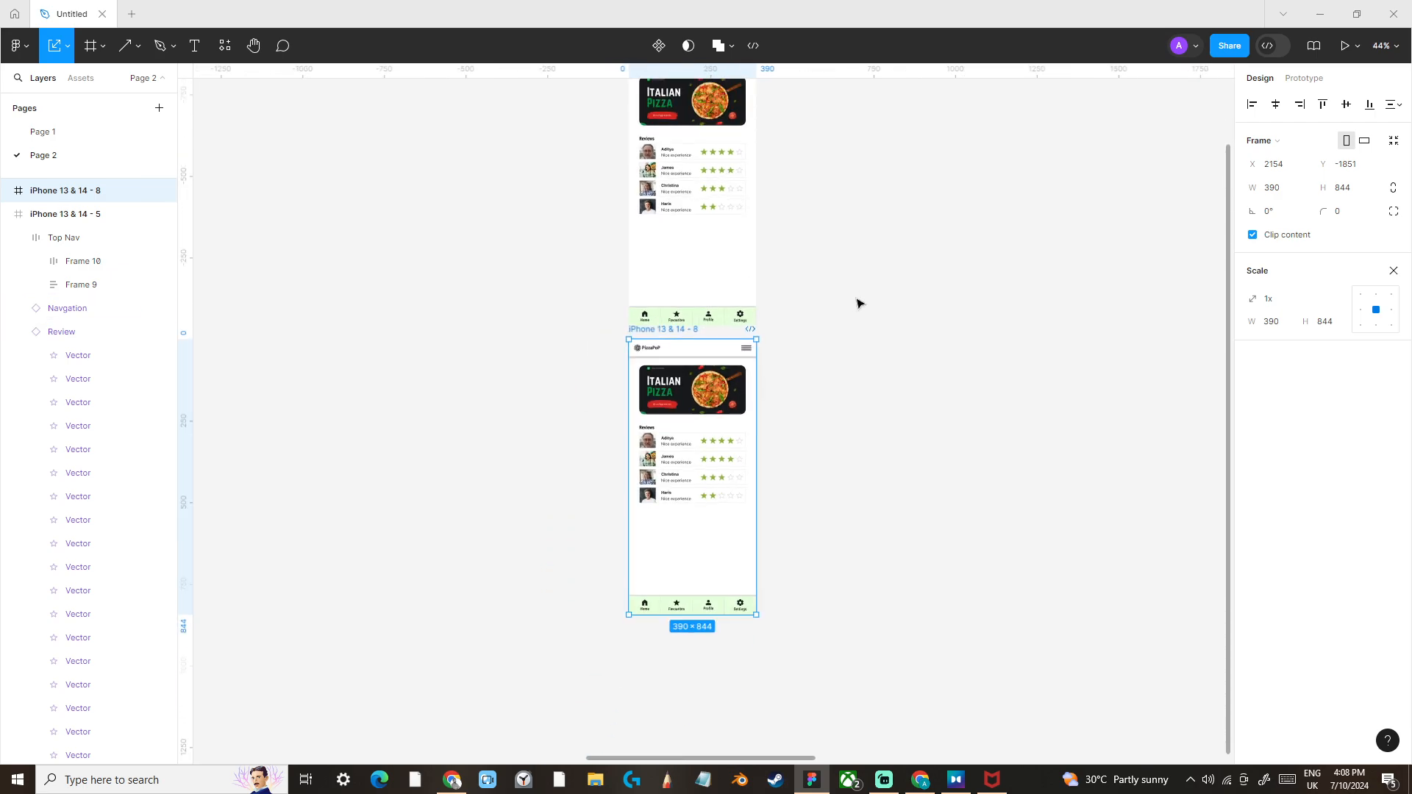
pyautogui.scroll(-1, 875, 360)
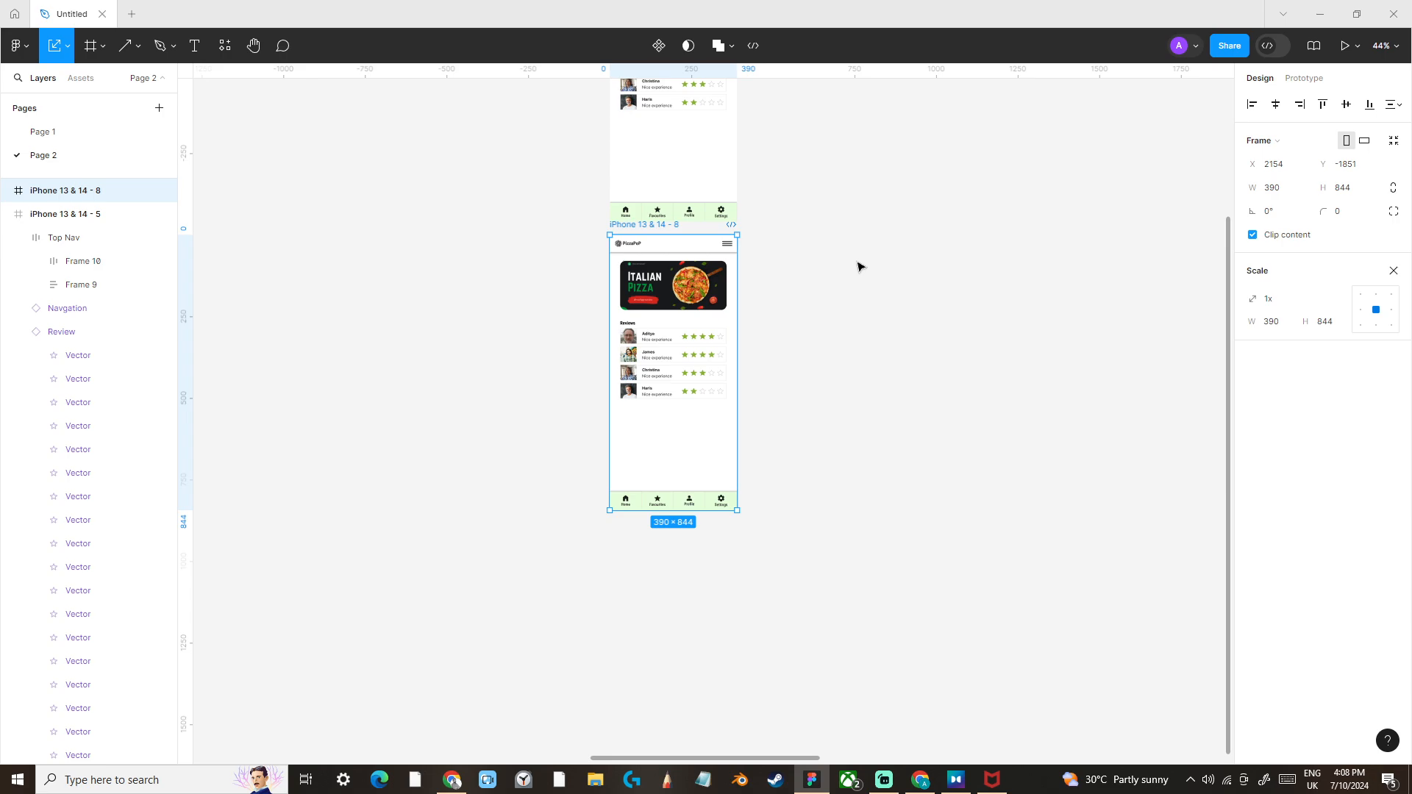
# Repeat the downward duplication three more times to extend the vertical column of frames with the same spacing.
pyautogui.hotkey('ctrl', 'd')
pyautogui.hotkey('ctrl', 'd')
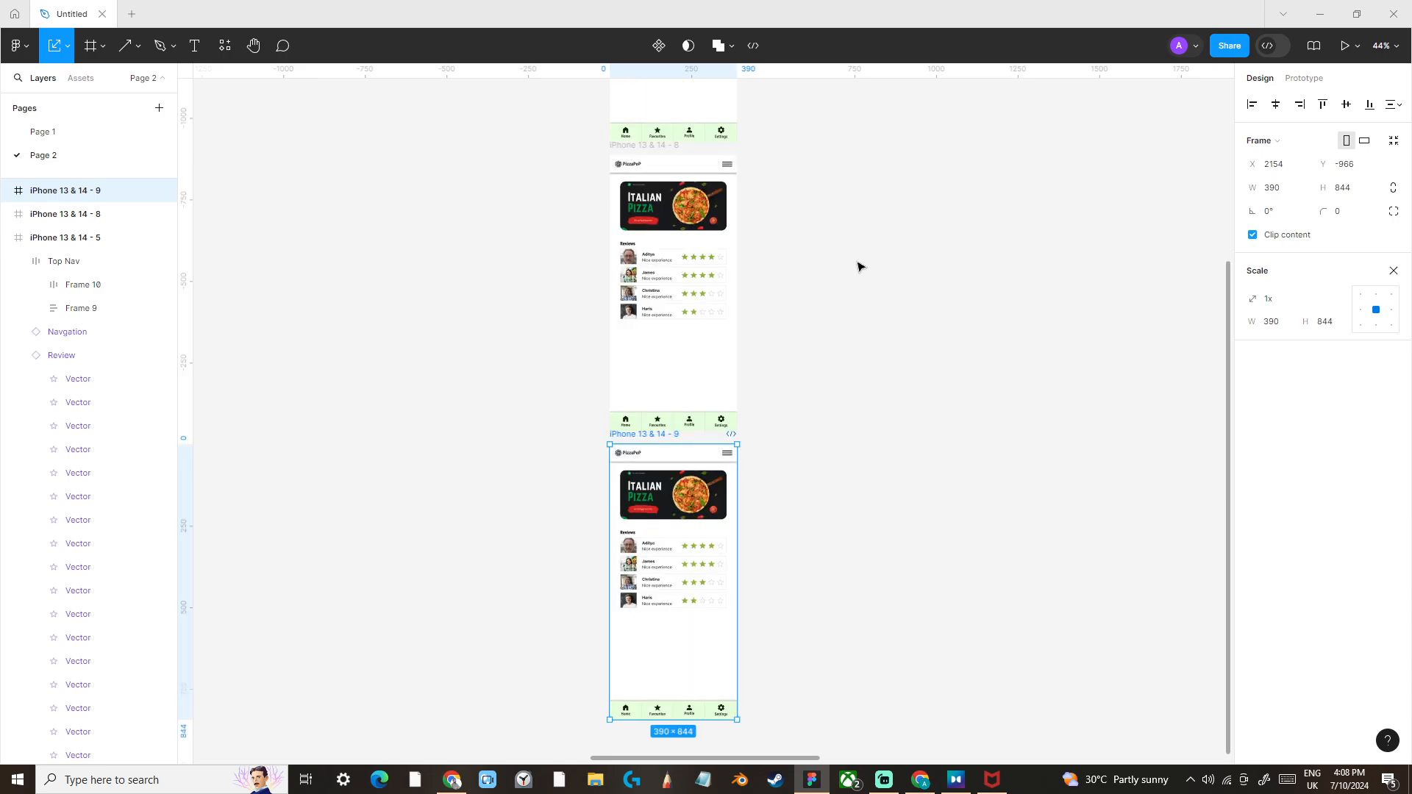
pyautogui.hotkey('ctrl', 'd')
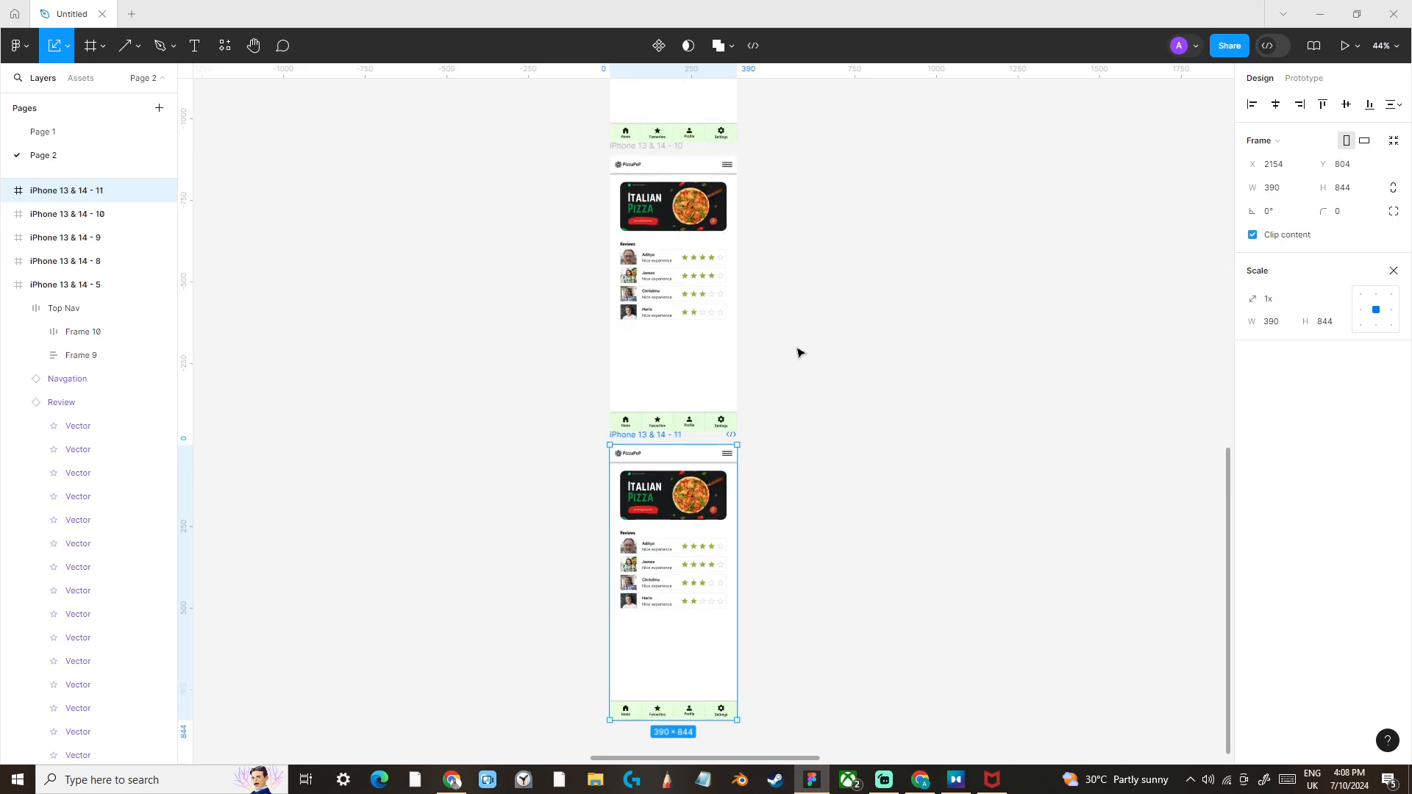
pyautogui.scroll(2, 734, 265)
pyautogui.scroll(3, 724, 253)
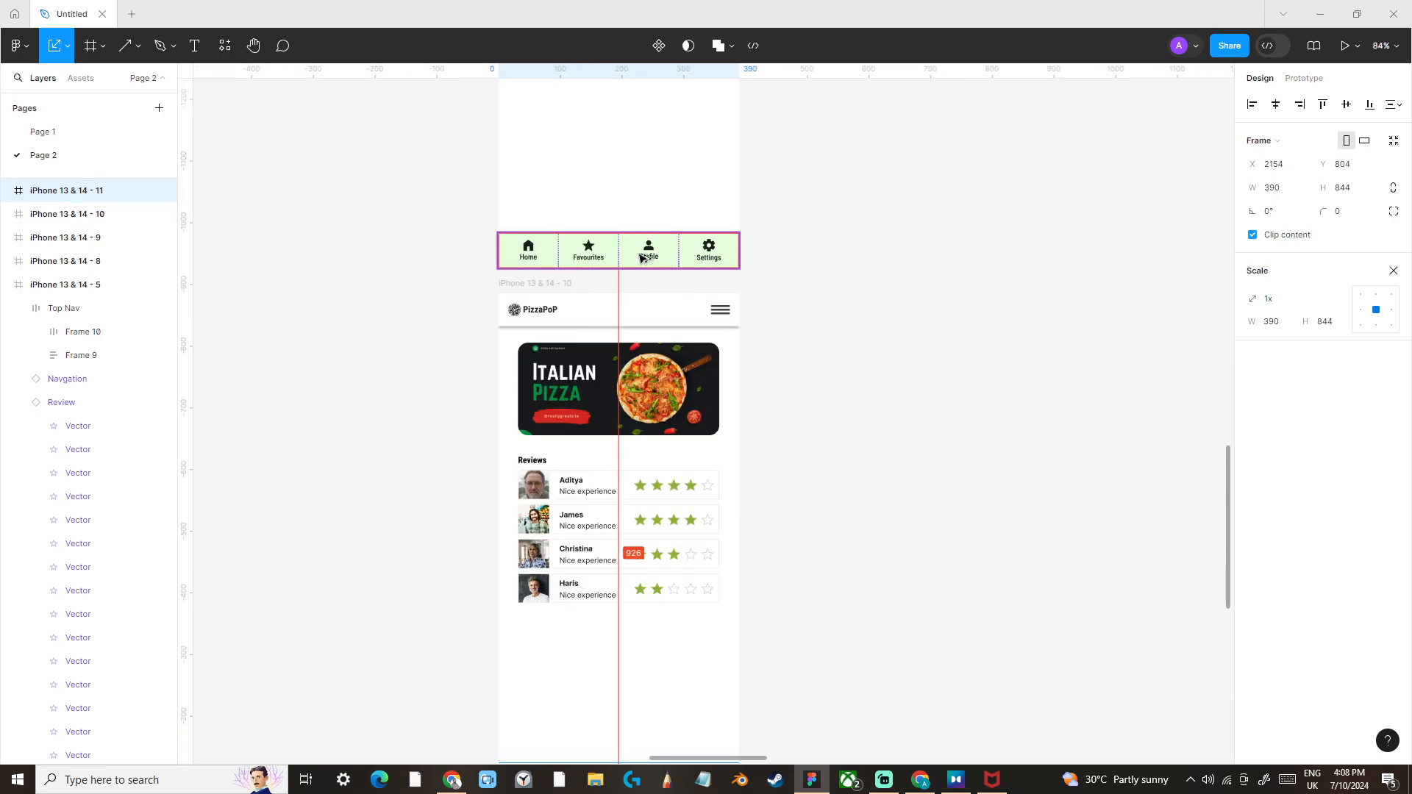
pyautogui.click(630, 308)
pyautogui.keyDown('ctrl'); pyautogui.scroll(-5, 646, 261); pyautogui.keyUp('ctrl')
pyautogui.scroll(8, 697, 385)
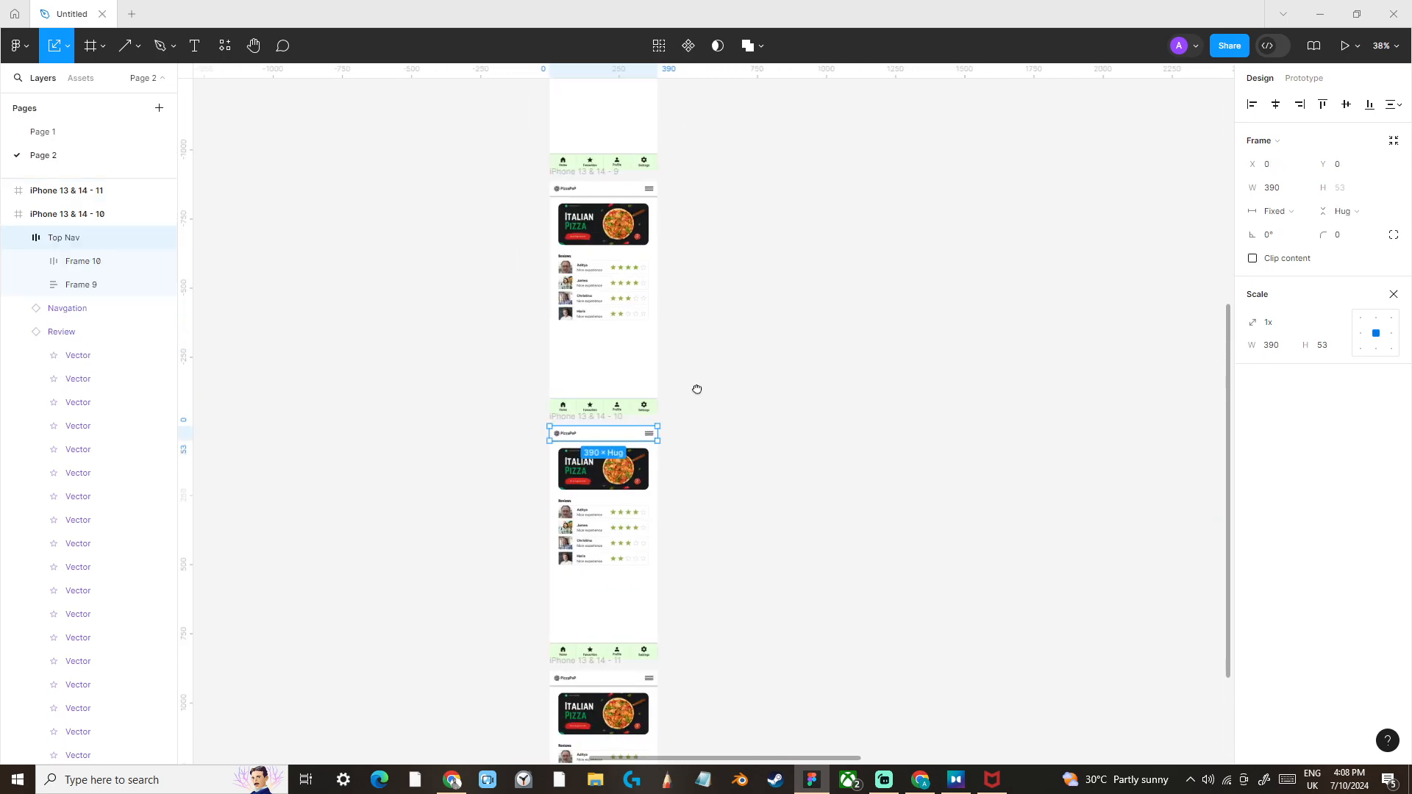
pyautogui.scroll(5, 694, 423)
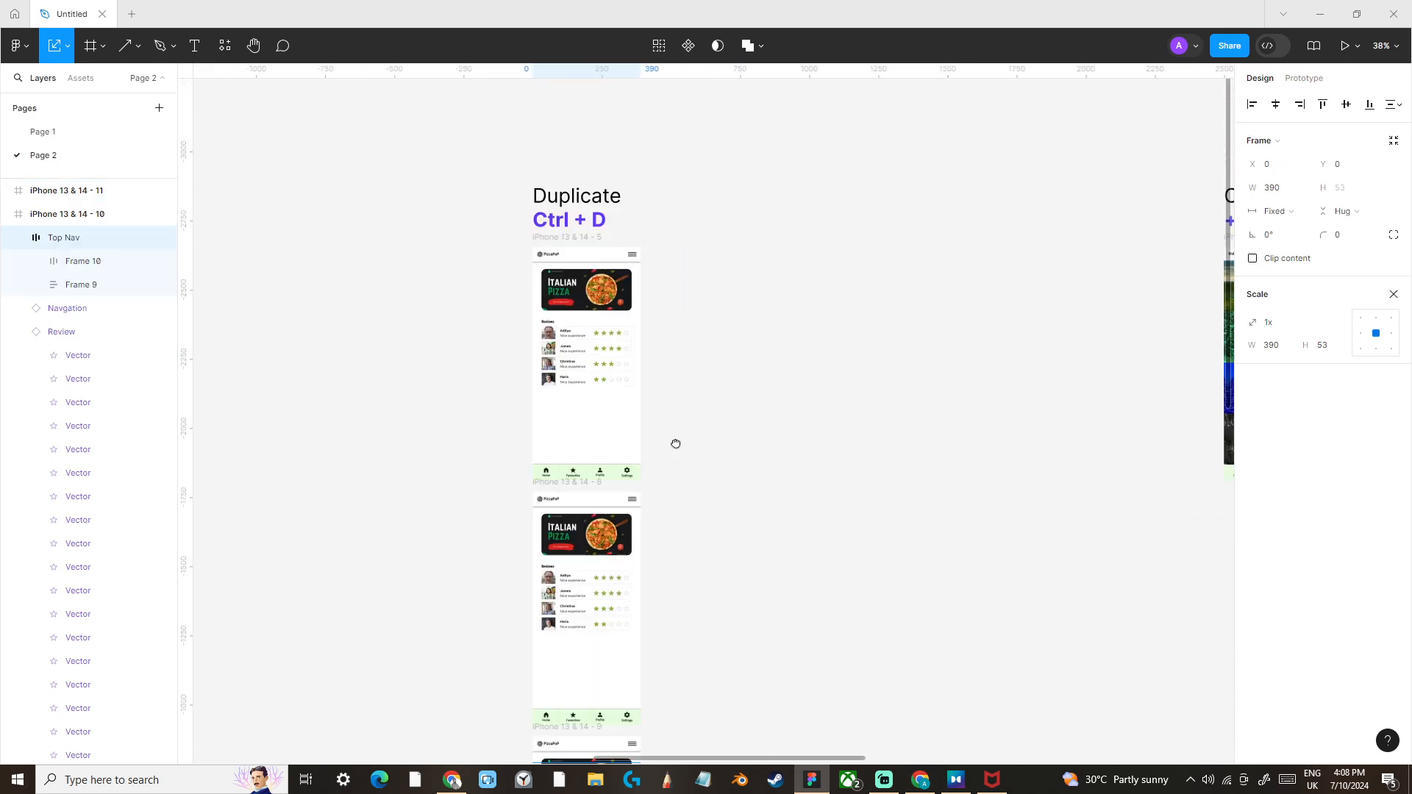
# Narrow the four landscape images in the iPhone 13 & 14 - 6 frame together to about 195 px wide and undo the resize.
pyautogui.hscroll(3, 834, 356)
pyautogui.moveTo(838, 366); pyautogui.dragTo(628, 367)
pyautogui.moveTo(736, 369); pyautogui.dragTo(480, 354)
pyautogui.keyDown('ctrl'); pyautogui.scroll(2, 528, 332); pyautogui.keyUp('ctrl')
pyautogui.moveTo(526, 309); pyautogui.dragTo(450, 354)
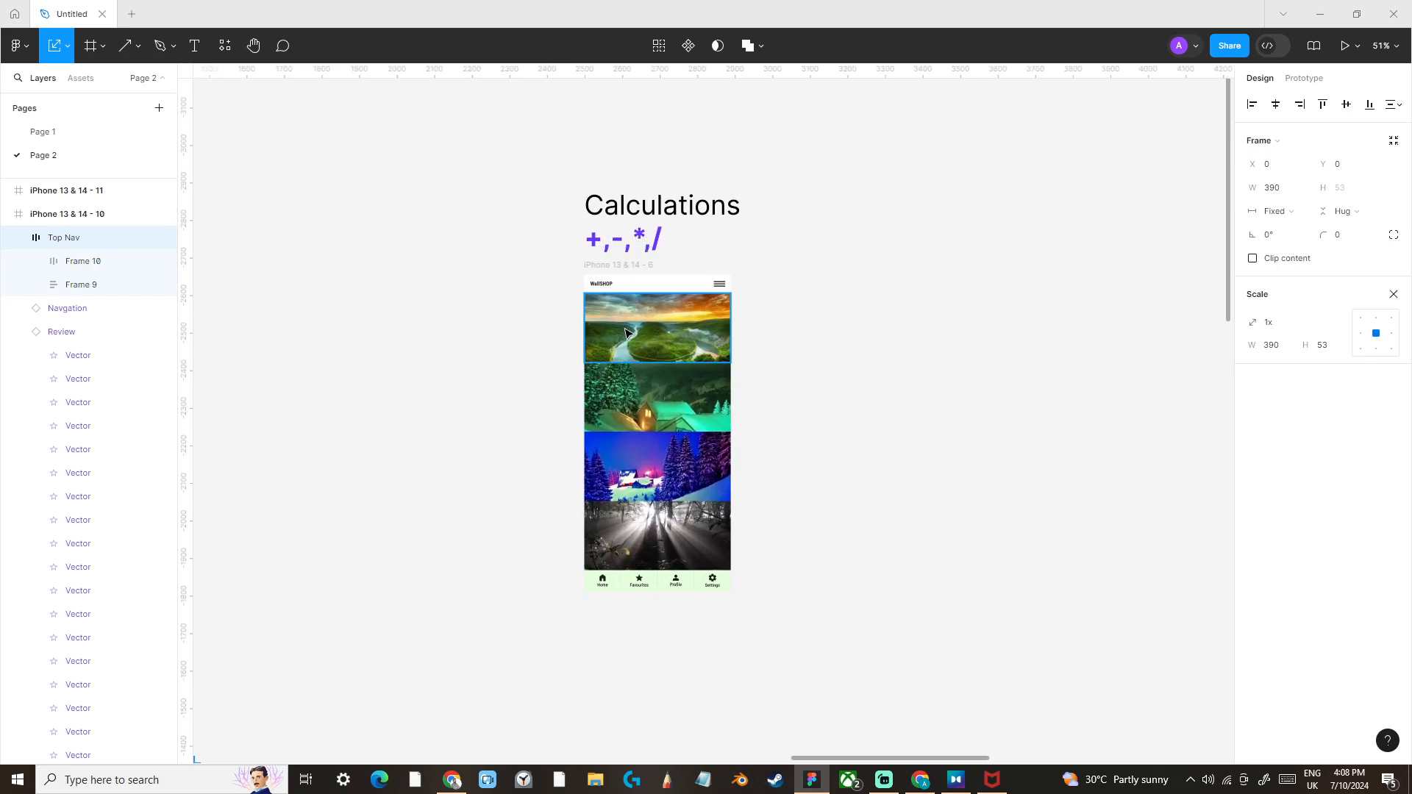
pyautogui.keyDown('ctrl'); pyautogui.scroll(2, 728, 372); pyautogui.keyUp('ctrl')
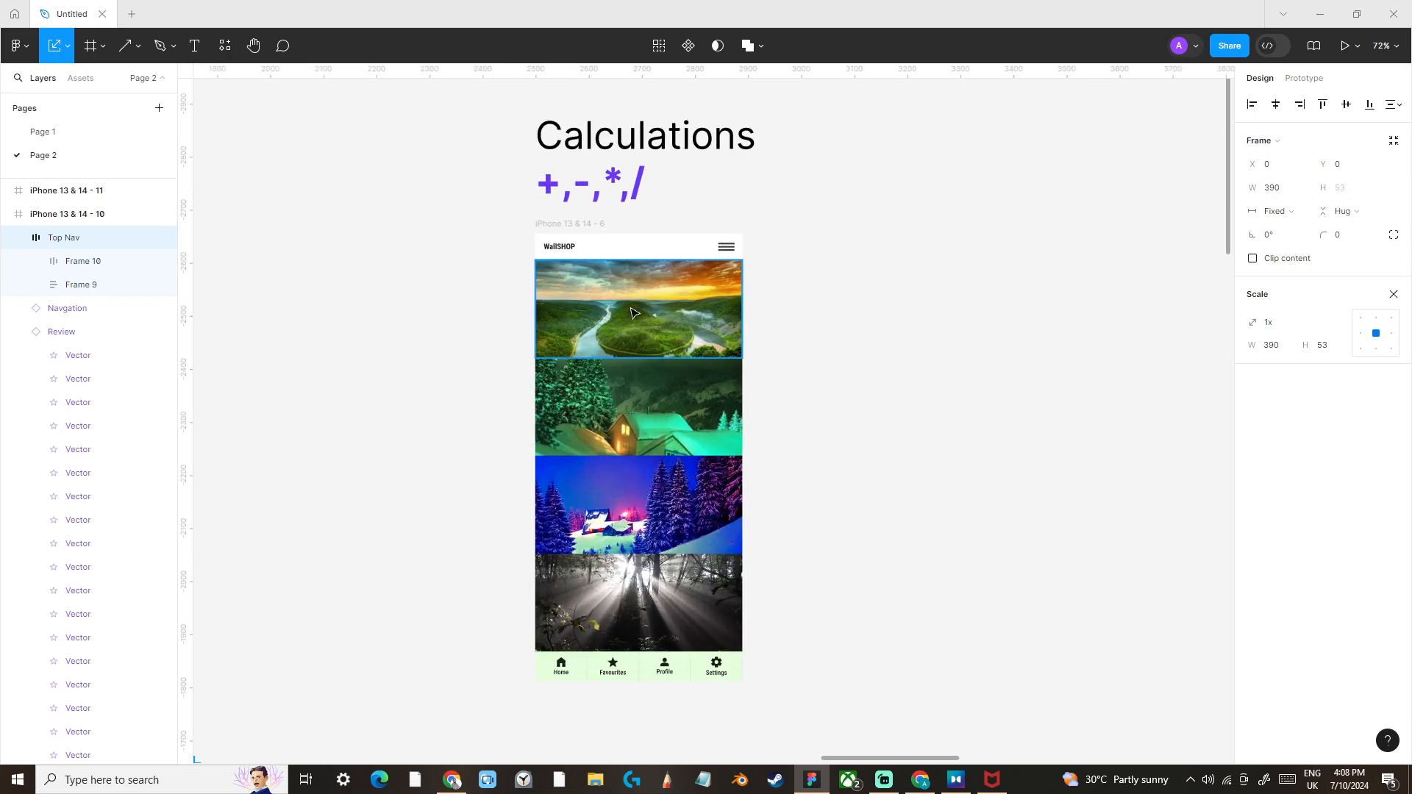
pyautogui.click(637, 409)
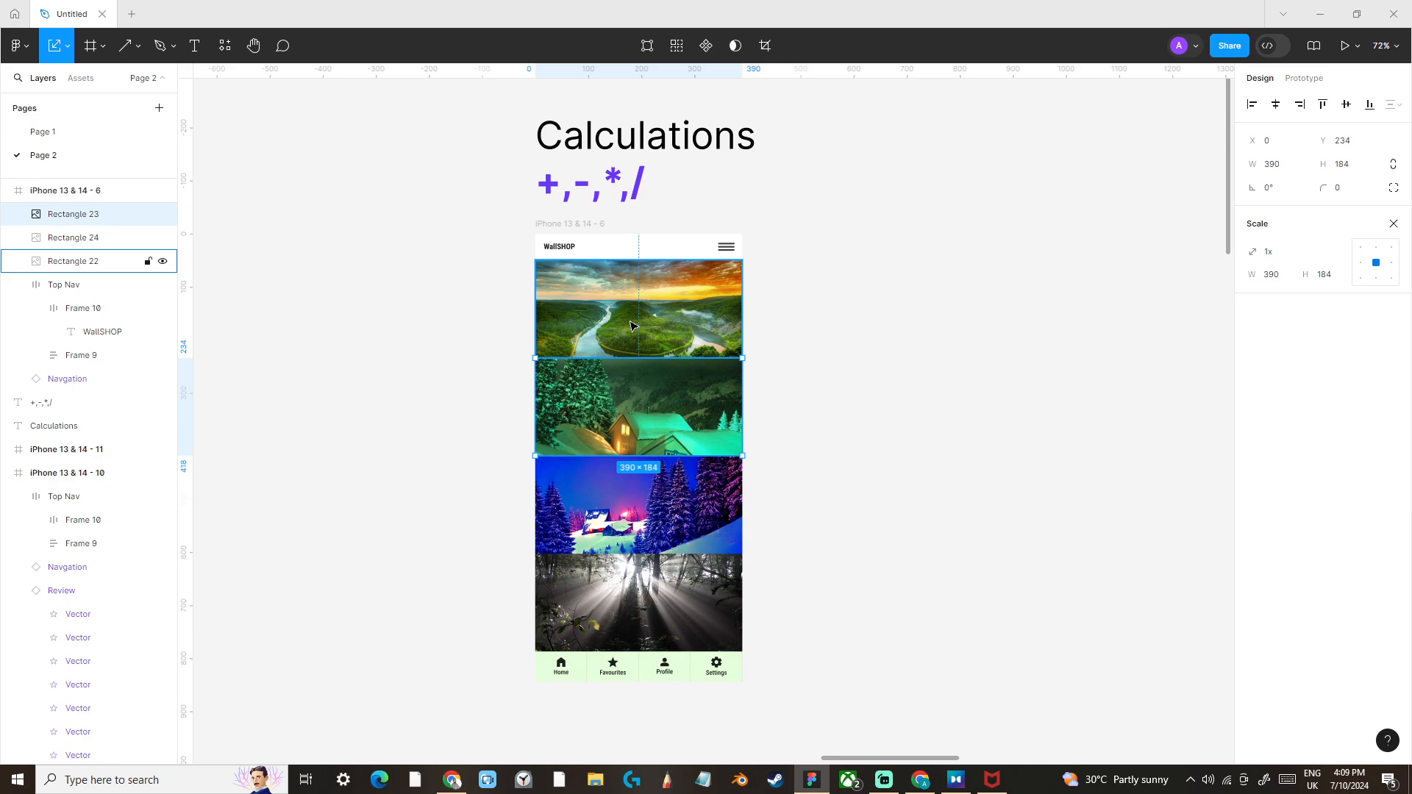
pyautogui.keyDown('shift'); pyautogui.click(633, 326); pyautogui.keyUp('shift')
pyautogui.keyDown('shift'); pyautogui.click(623, 519); pyautogui.keyUp('shift')
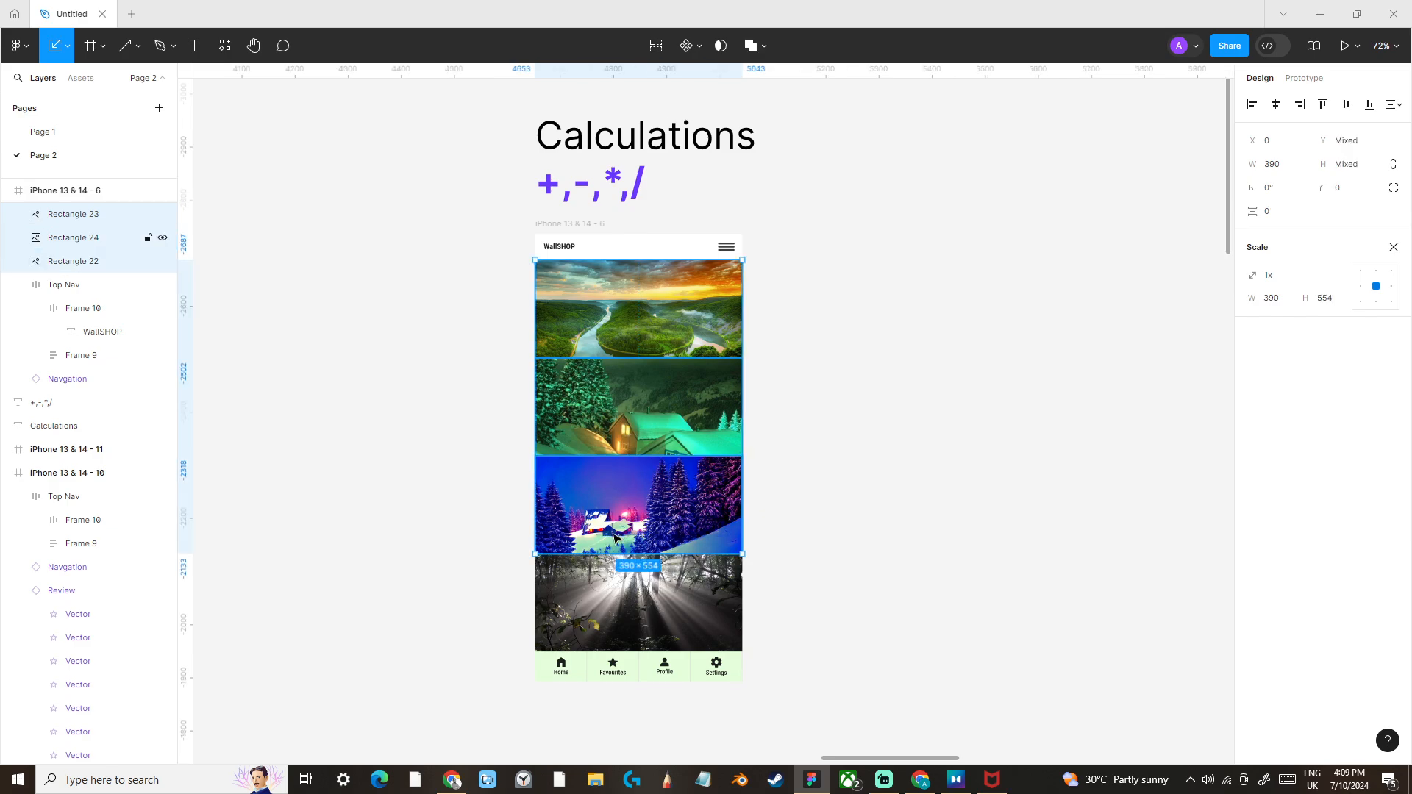
pyautogui.keyDown('shift'); pyautogui.click(626, 566); pyautogui.keyUp('shift')
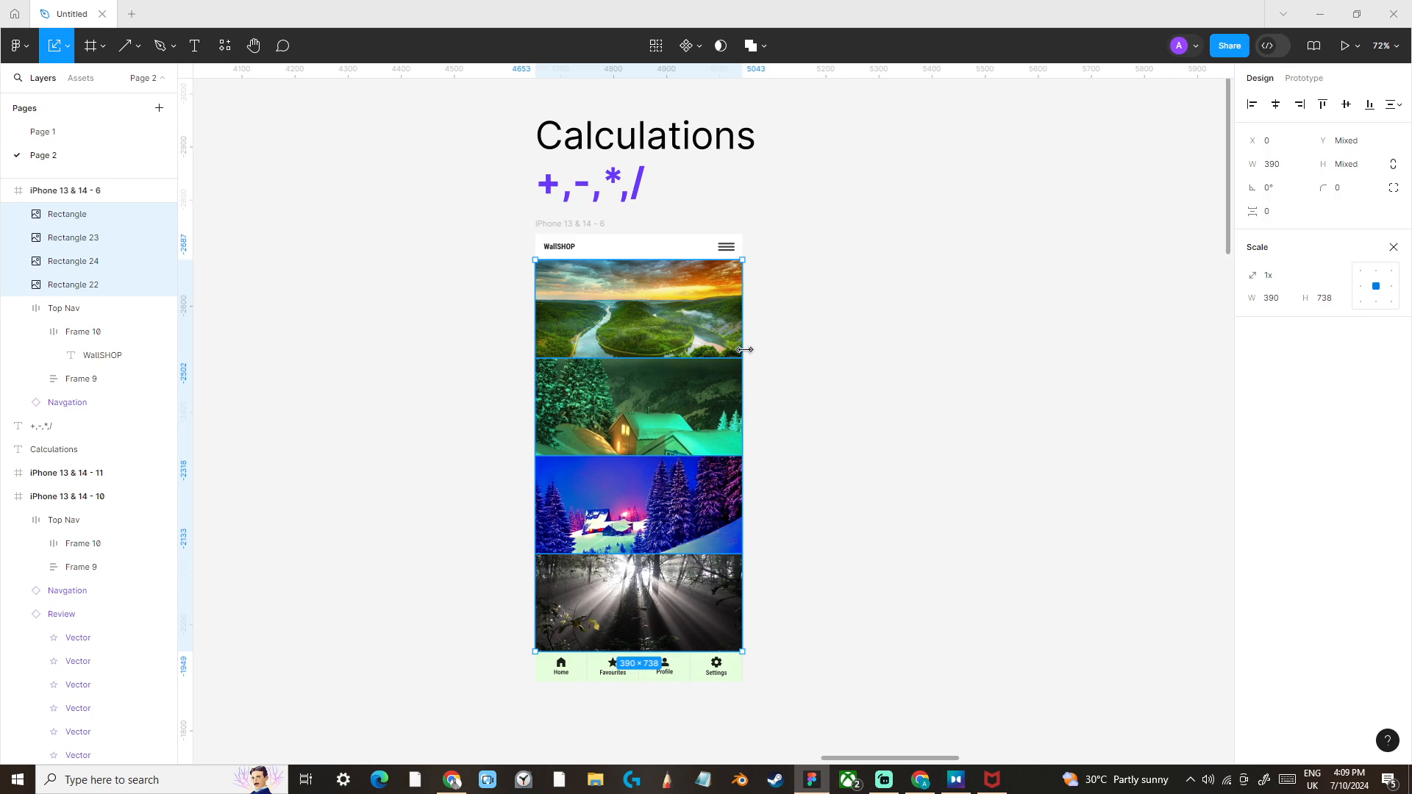
pyautogui.moveTo(744, 350); pyautogui.dragTo(639, 350)
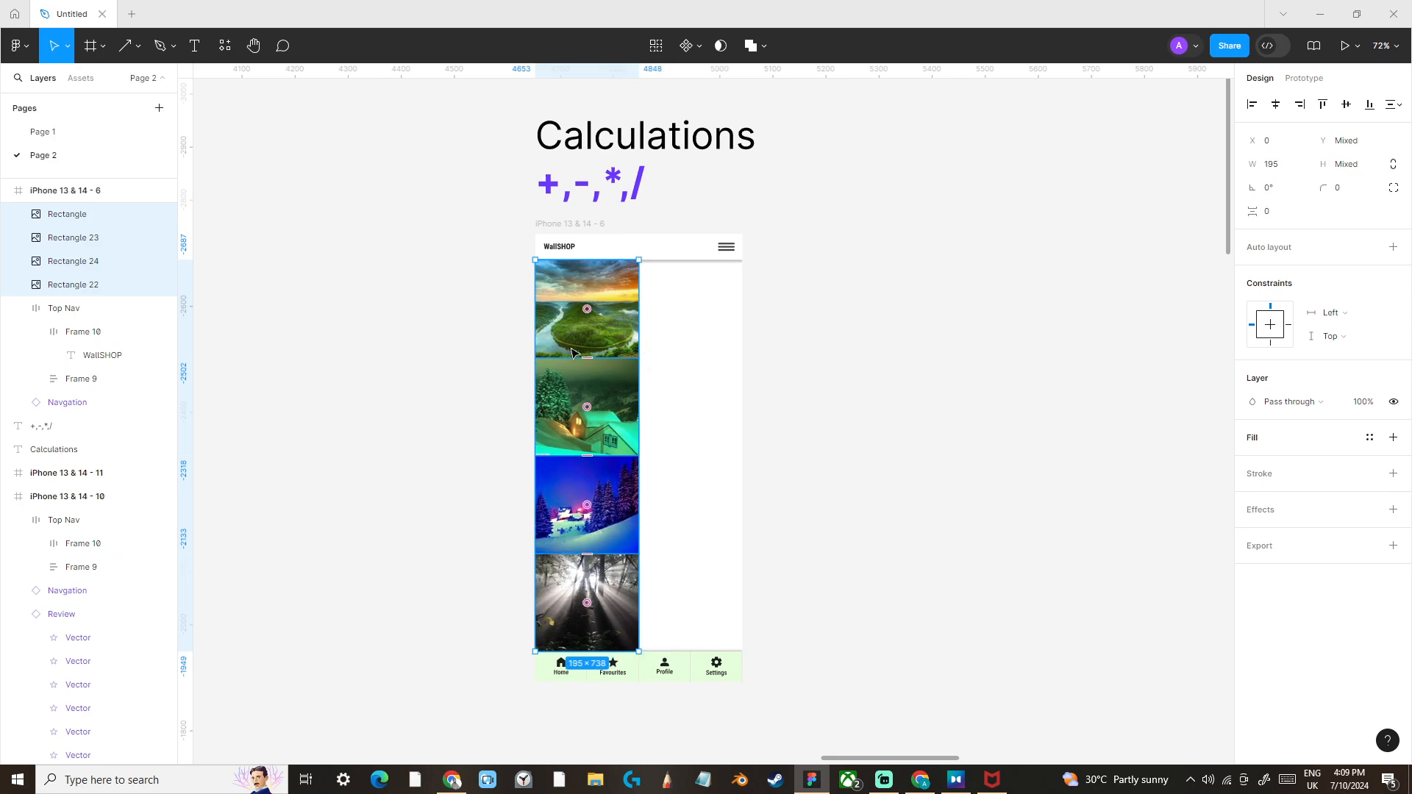
pyautogui.hotkey('ctrl', 'z')
pyautogui.click(842, 328)
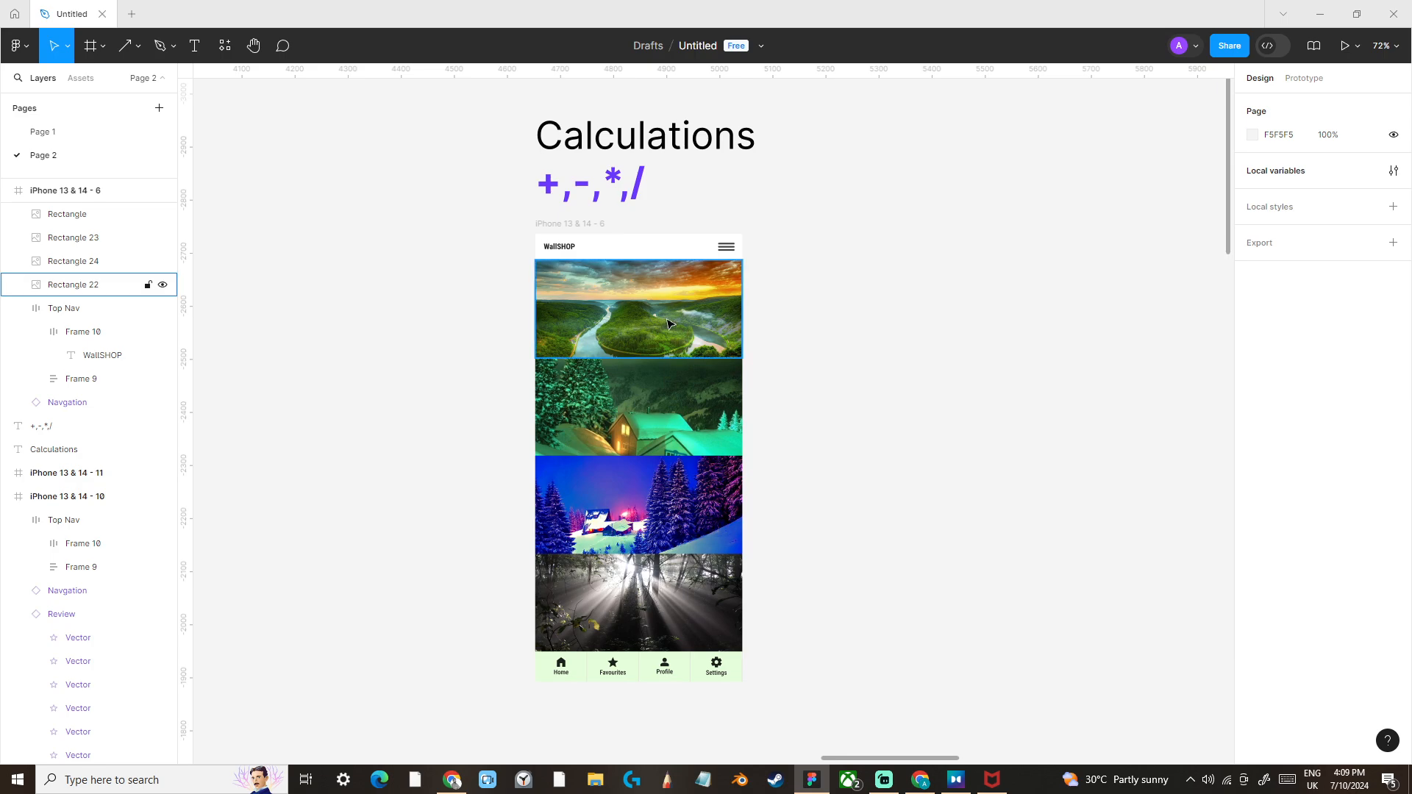
# Select the four landscape images and halve their width by calculation to 195 px.
pyautogui.click(728, 342)
pyautogui.keyDown('shift'); pyautogui.click(663, 401); pyautogui.keyUp('shift')
pyautogui.keyDown('shift'); pyautogui.click(659, 500); pyautogui.keyUp('shift')
pyautogui.keyDown('shift'); pyautogui.click(656, 594); pyautogui.keyUp('shift')
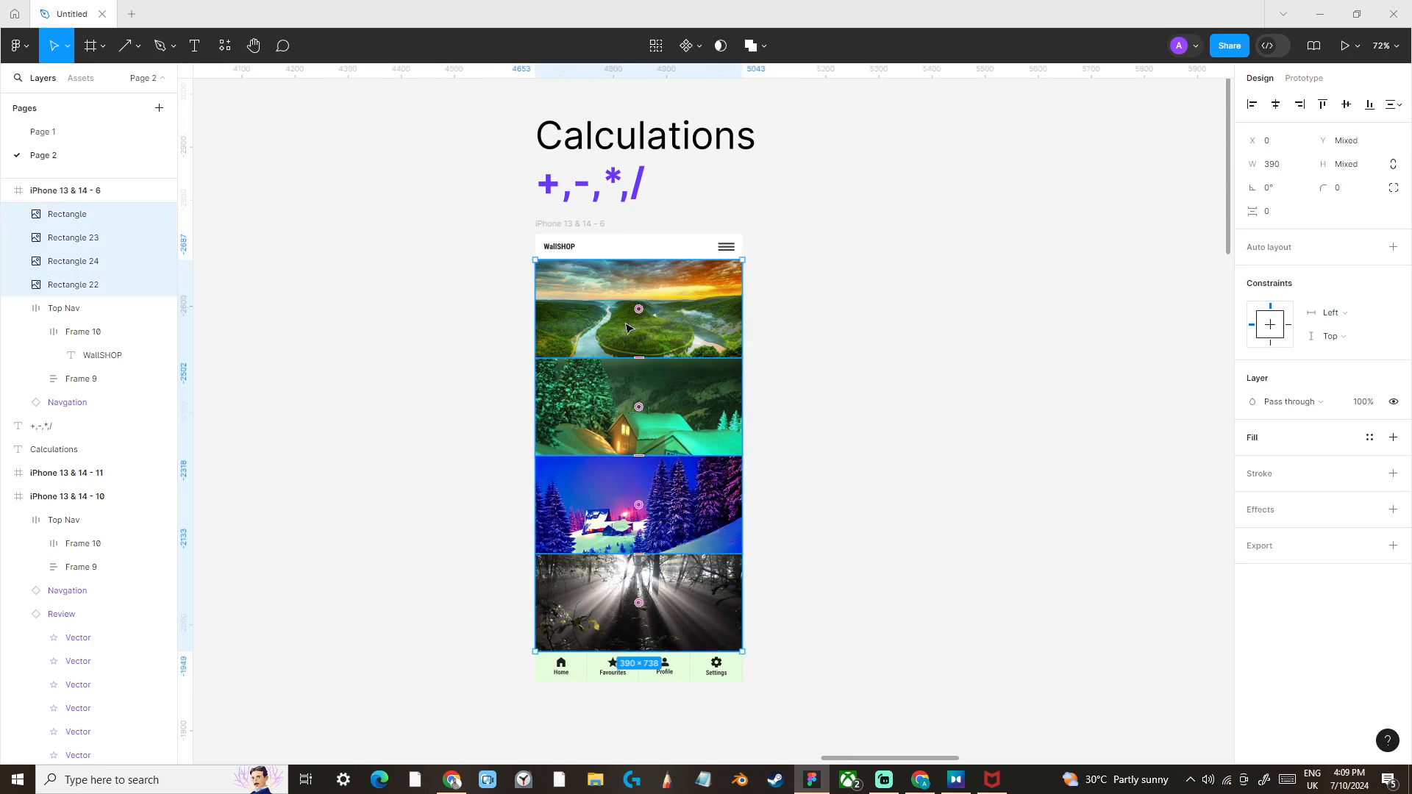
pyautogui.click(1287, 171)
pyautogui.press('Return')
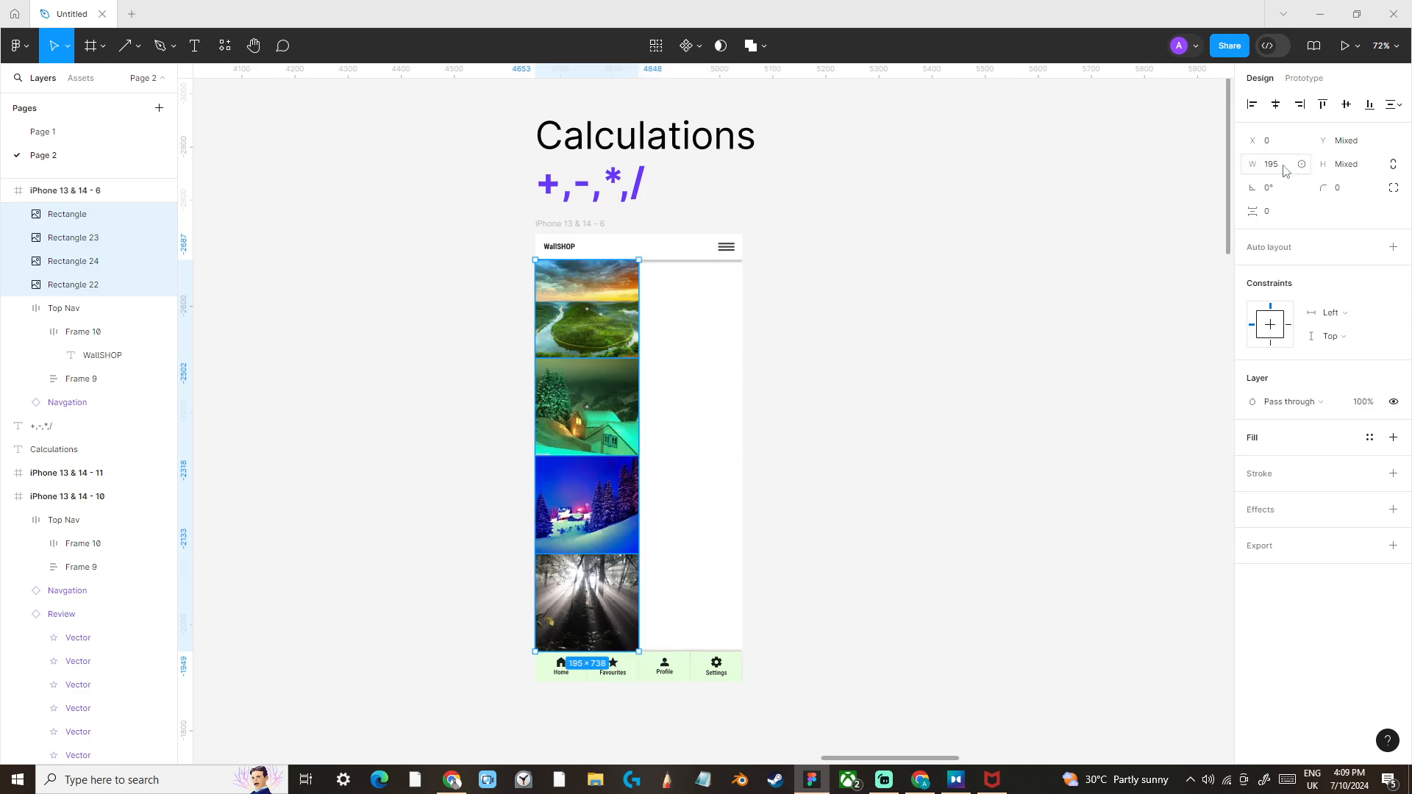
# Move the green cabin image beside the first landscape image at X 195, Y 49, and undo the move.
pyautogui.click(766, 312)
pyautogui.moveTo(613, 395); pyautogui.dragTo(690, 304)
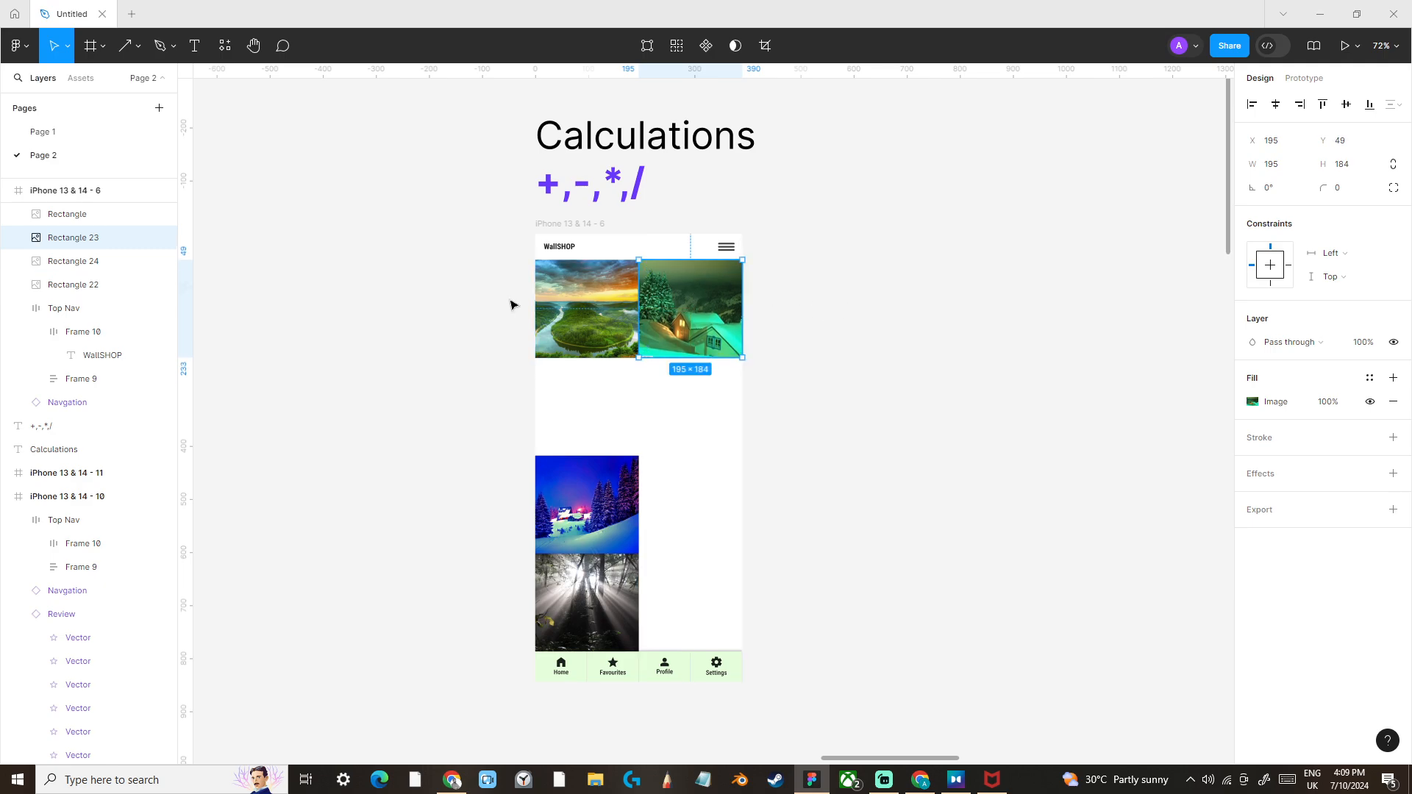
pyautogui.click(923, 328)
pyautogui.hotkey('ctrl', 'z')
pyautogui.hotkey('ctrl', 'z')
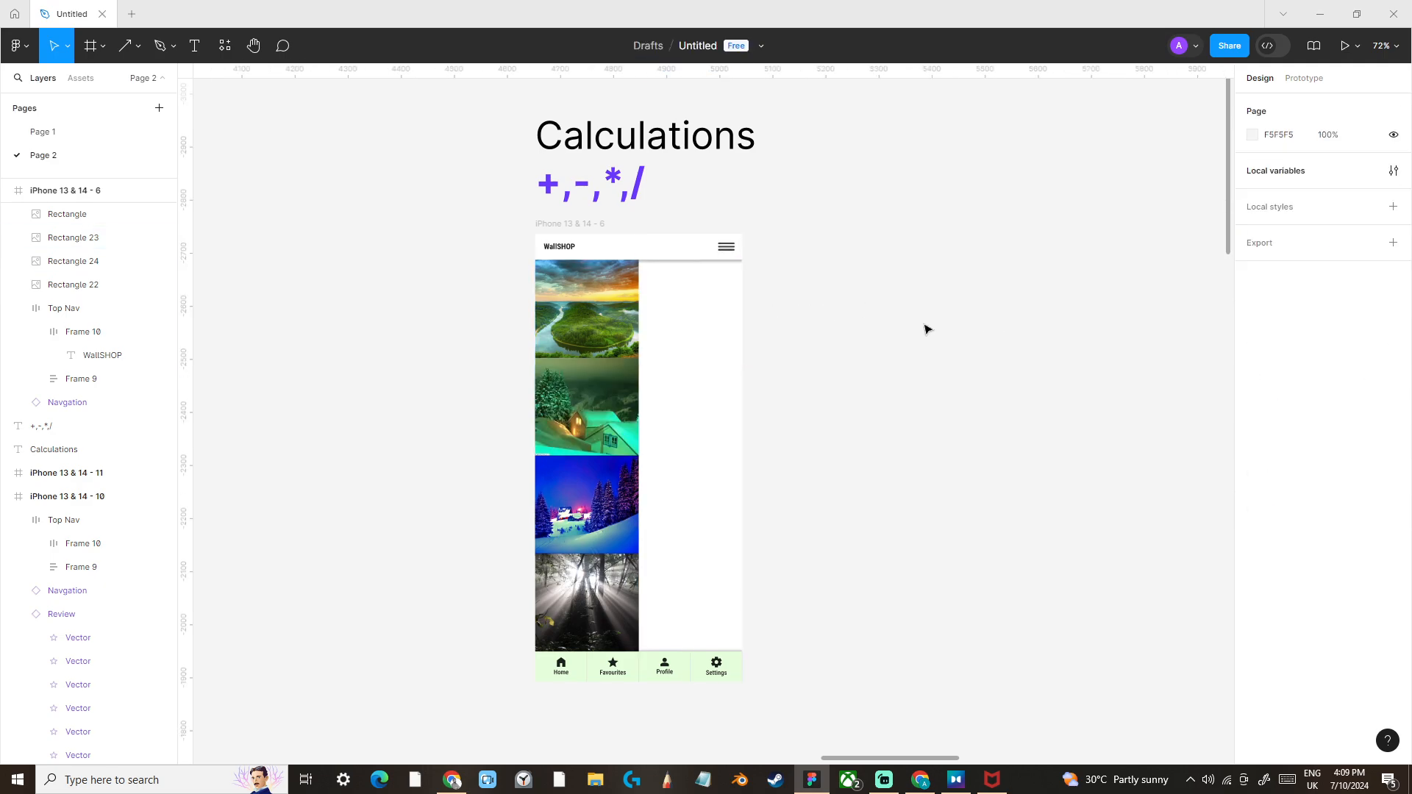
# Divide the width of the four landscape images by calculation to 48.75 px and undo the change.
pyautogui.moveTo(447, 308); pyautogui.dragTo(600, 596)
pyautogui.click(1284, 165)
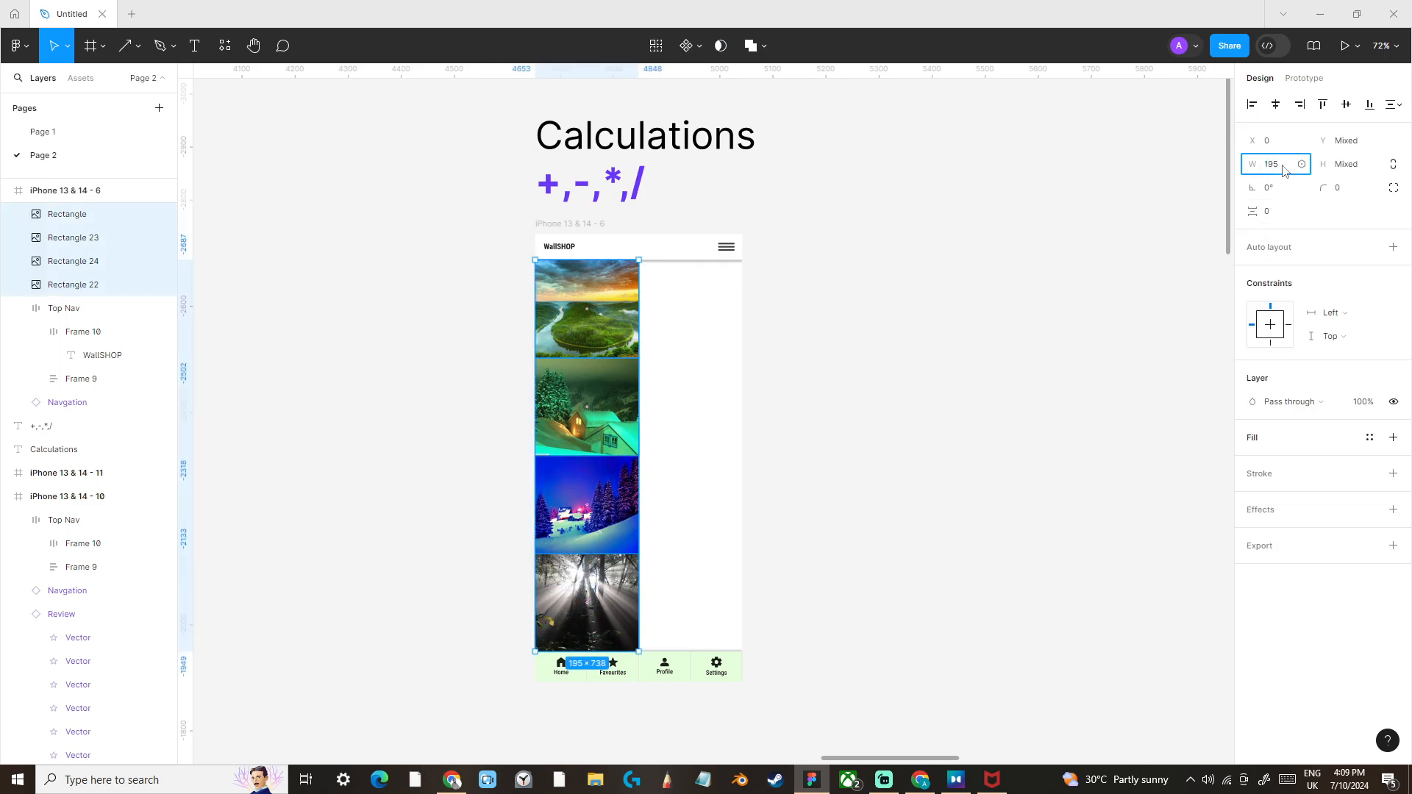
pyautogui.press('Return')
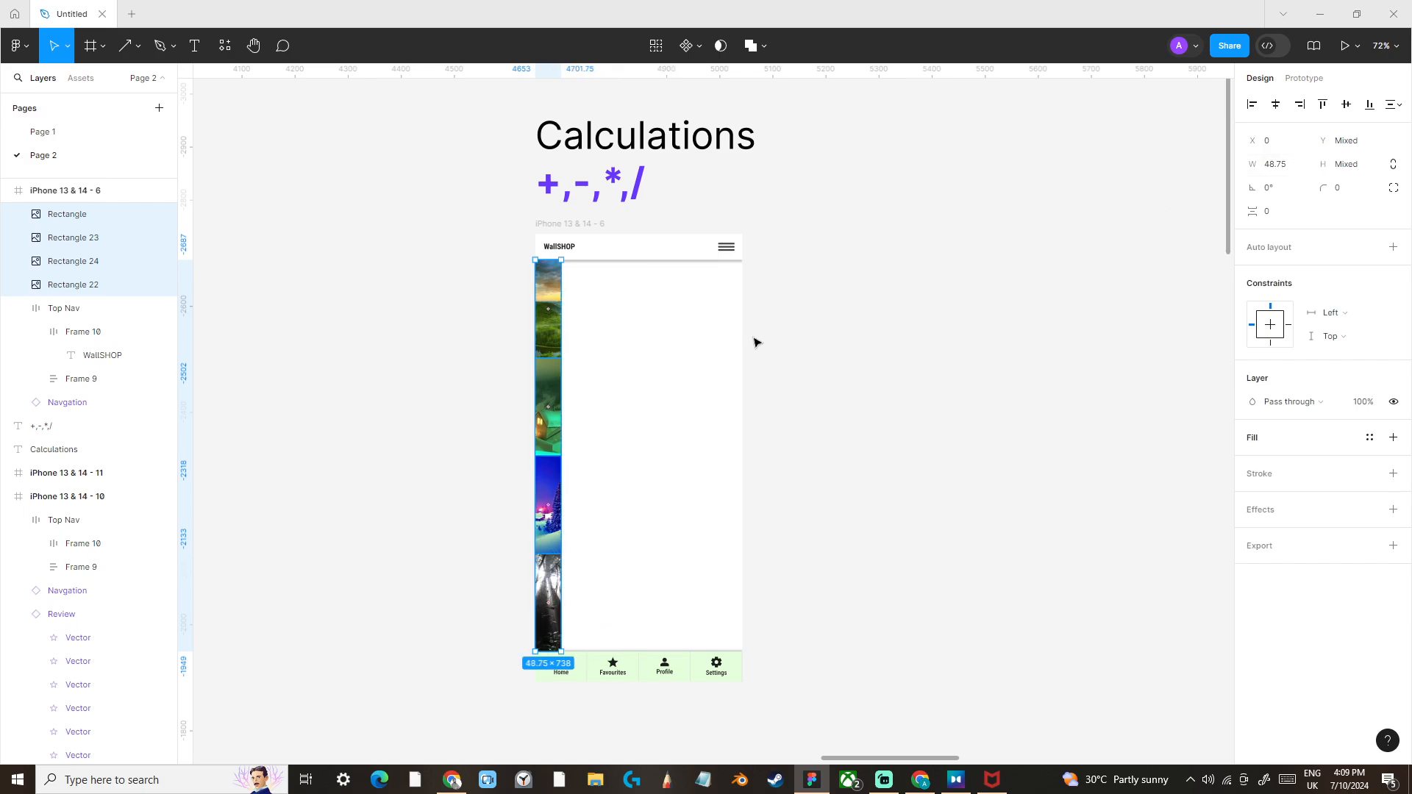
pyautogui.click(851, 357)
pyautogui.hotkey('ctrl', 'z')
pyautogui.hotkey('ctrl', 'z')
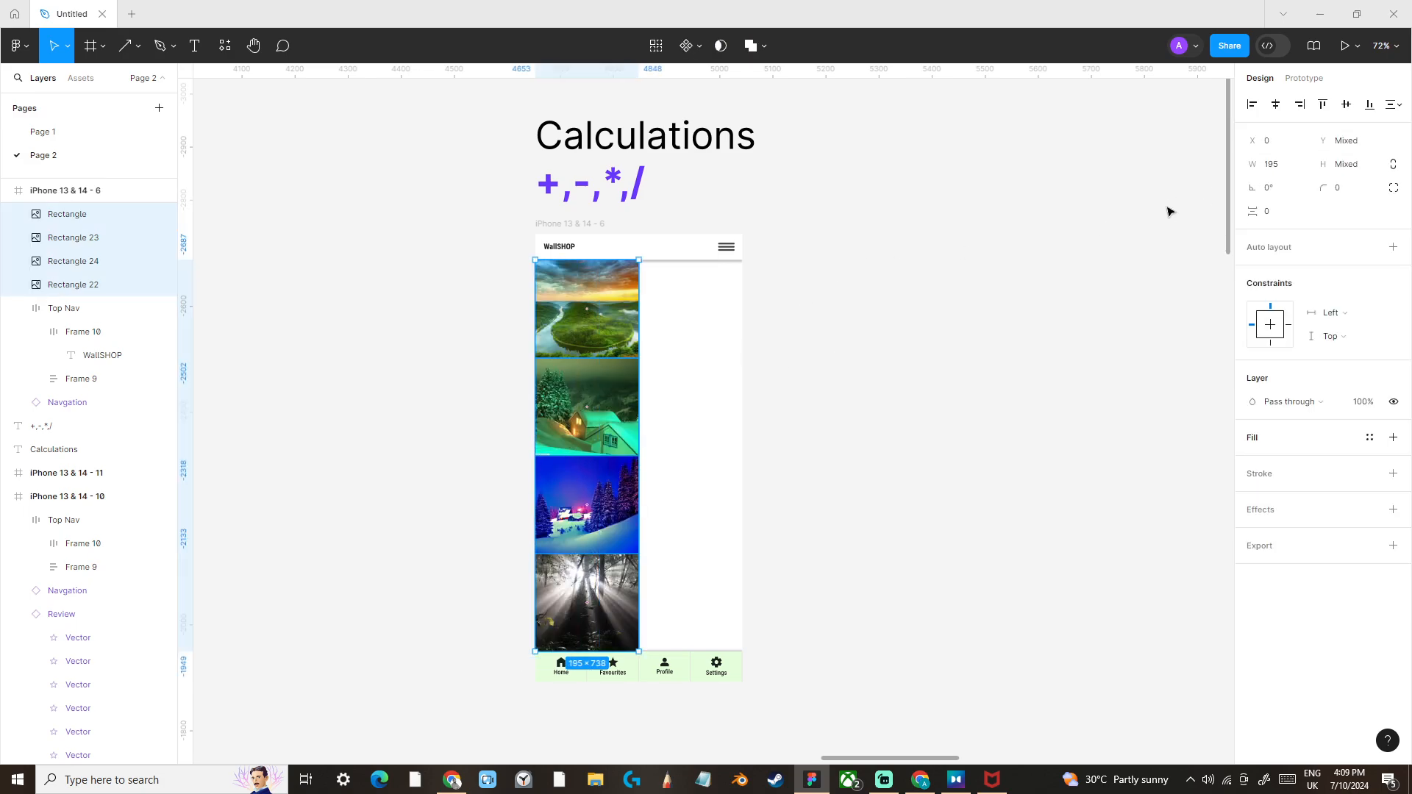
# Undo the halving of the four landscape images' width.
pyautogui.click(968, 252)
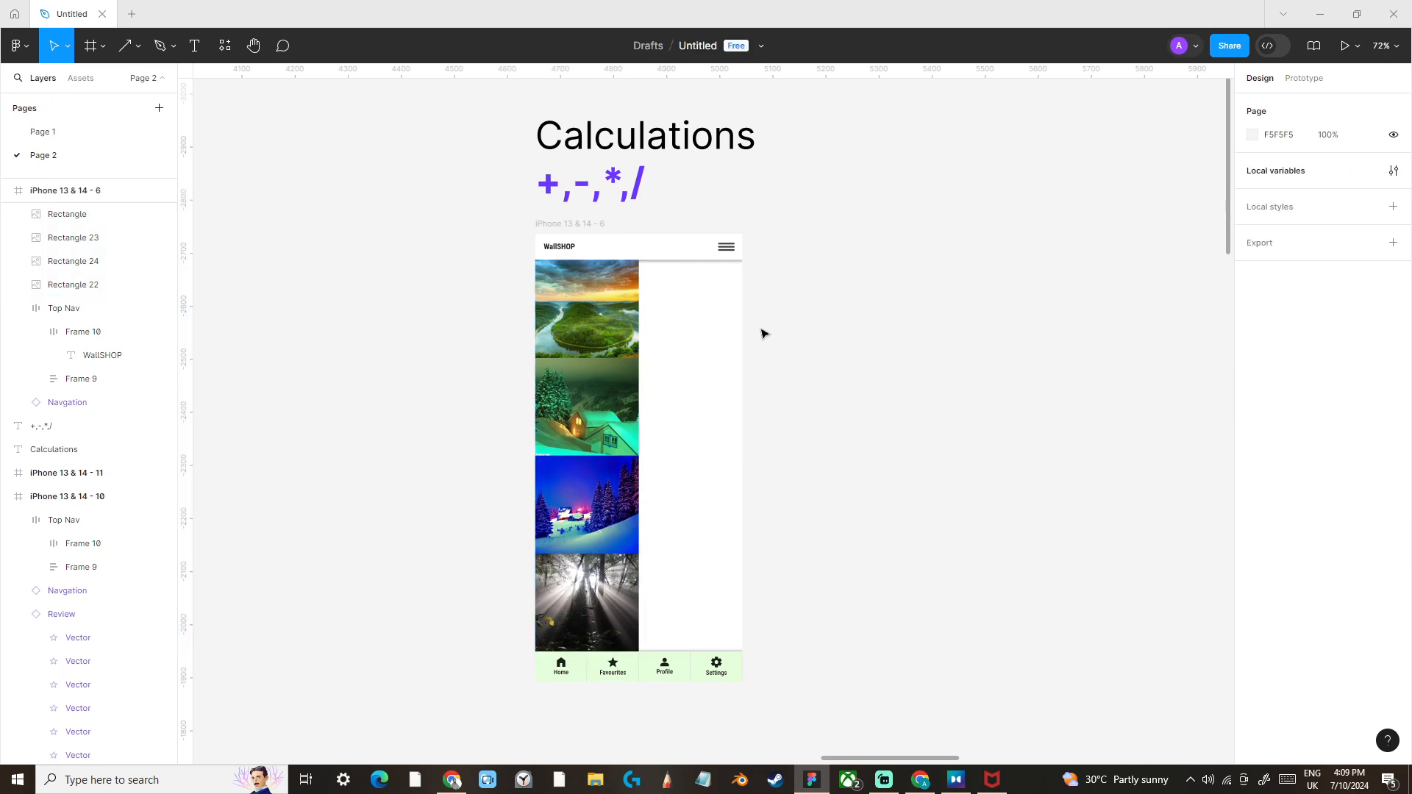
pyautogui.hotkey('ctrl', 'z')
pyautogui.click(835, 420)
pyautogui.hotkey('ctrl', 'z')
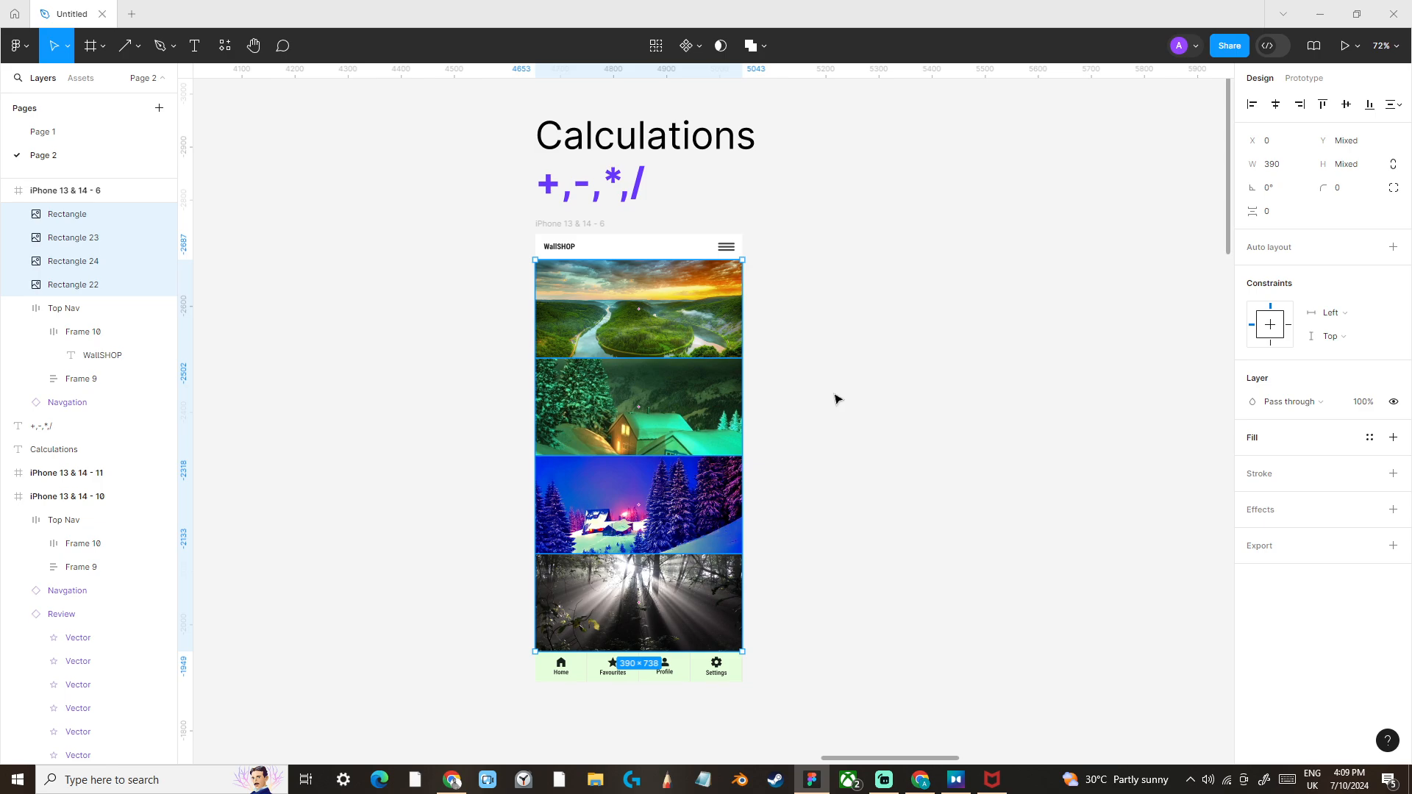
# Divide the four landscape images' width by 4 with "/4" and multiply it back with "*4".
pyautogui.click(1287, 169)
pyautogui.write('/4')
pyautogui.press('Return')
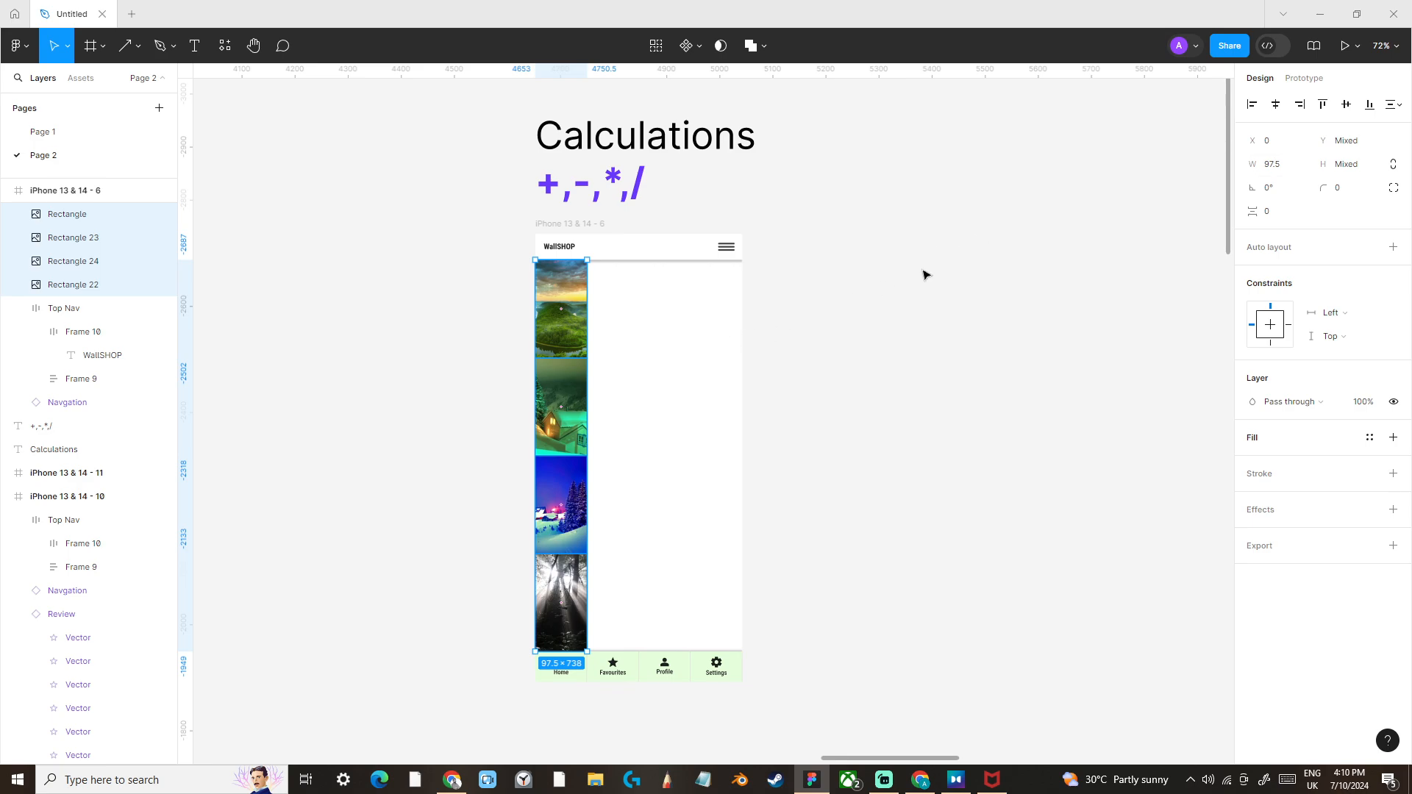
pyautogui.click(1287, 170)
pyautogui.write('*4')
pyautogui.press('Return')
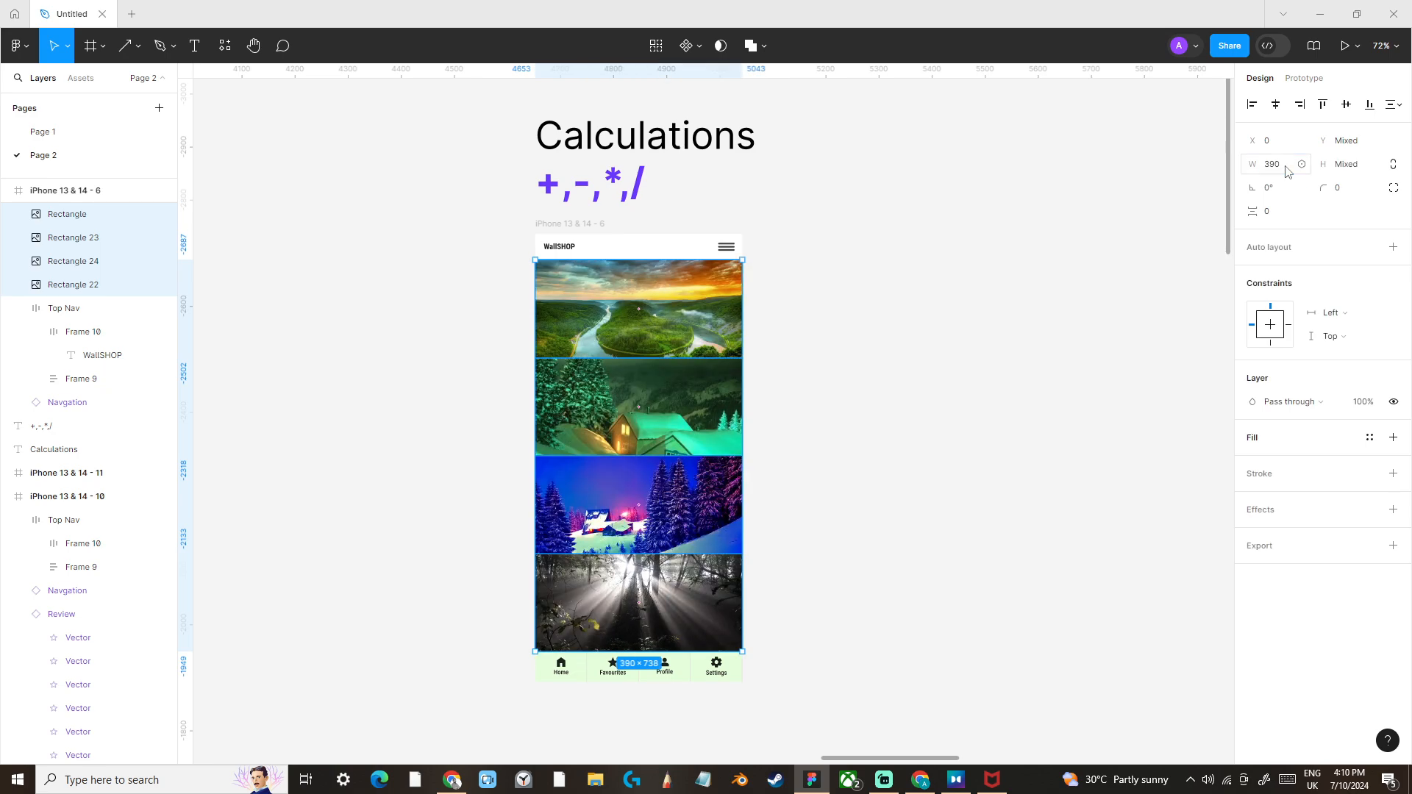
# Reduce the four landscape images' width to 326 px and centre them horizontally in the frame at X 32.
pyautogui.click(1287, 170)
pyautogui.press('Return')
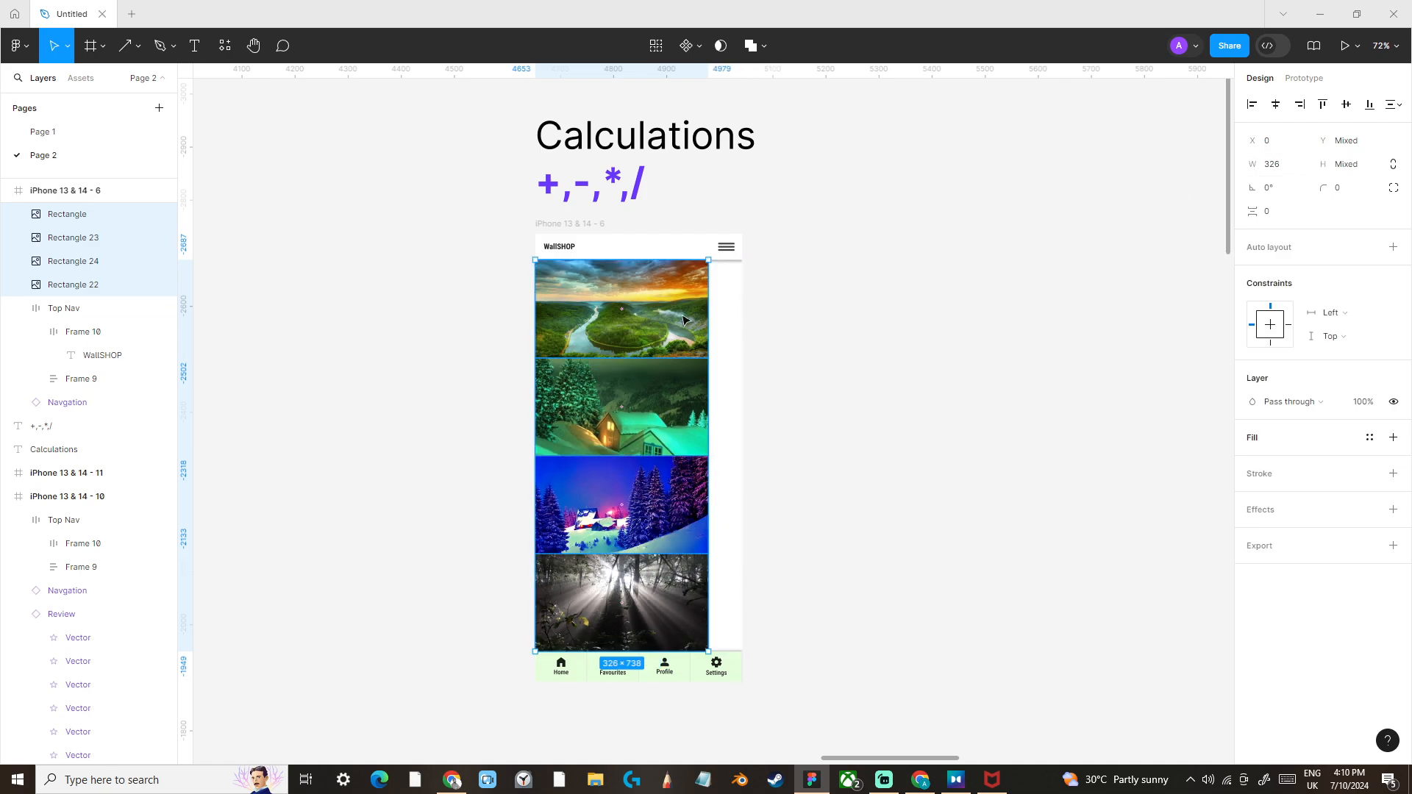
pyautogui.moveTo(607, 328); pyautogui.dragTo(622, 328)
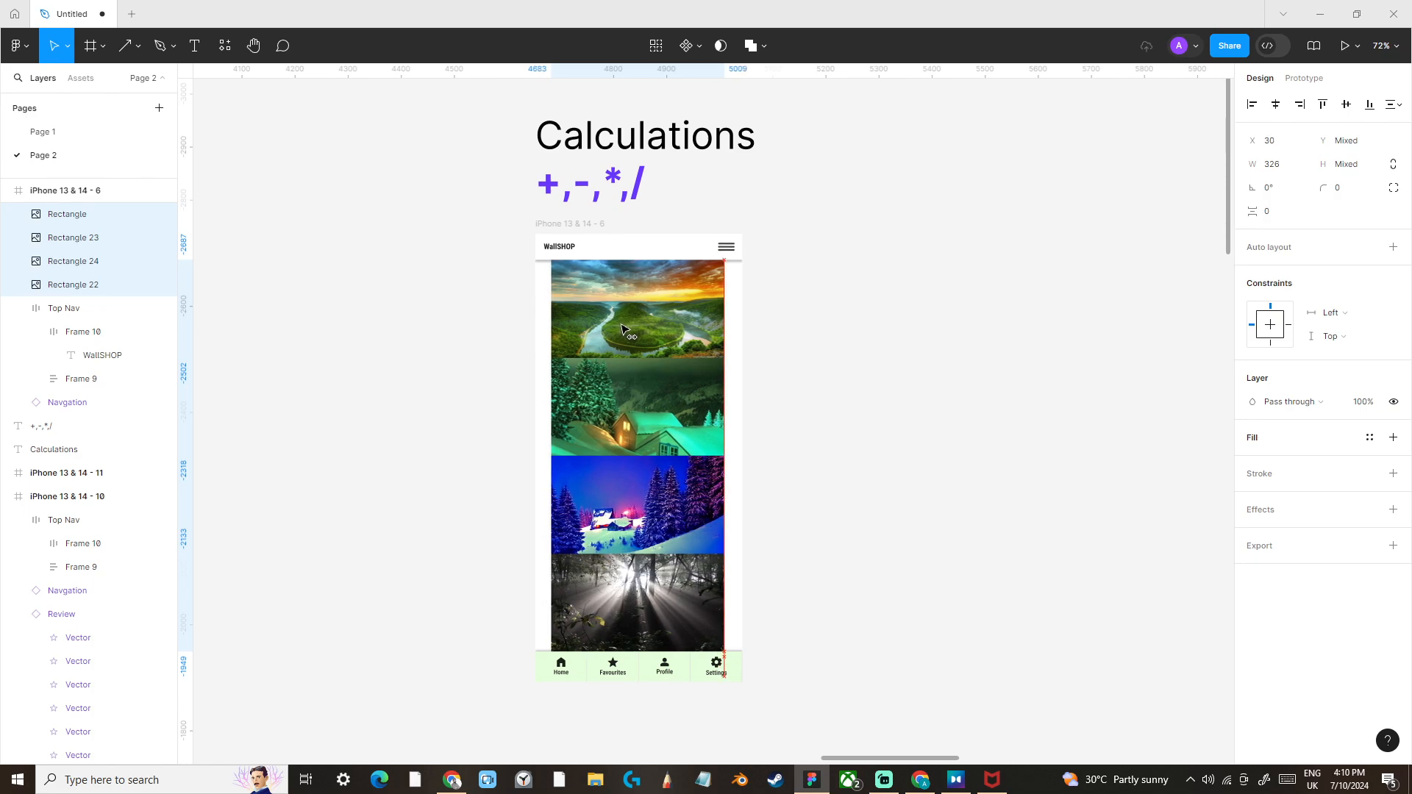
pyautogui.moveTo(622, 329); pyautogui.dragTo(623, 330)
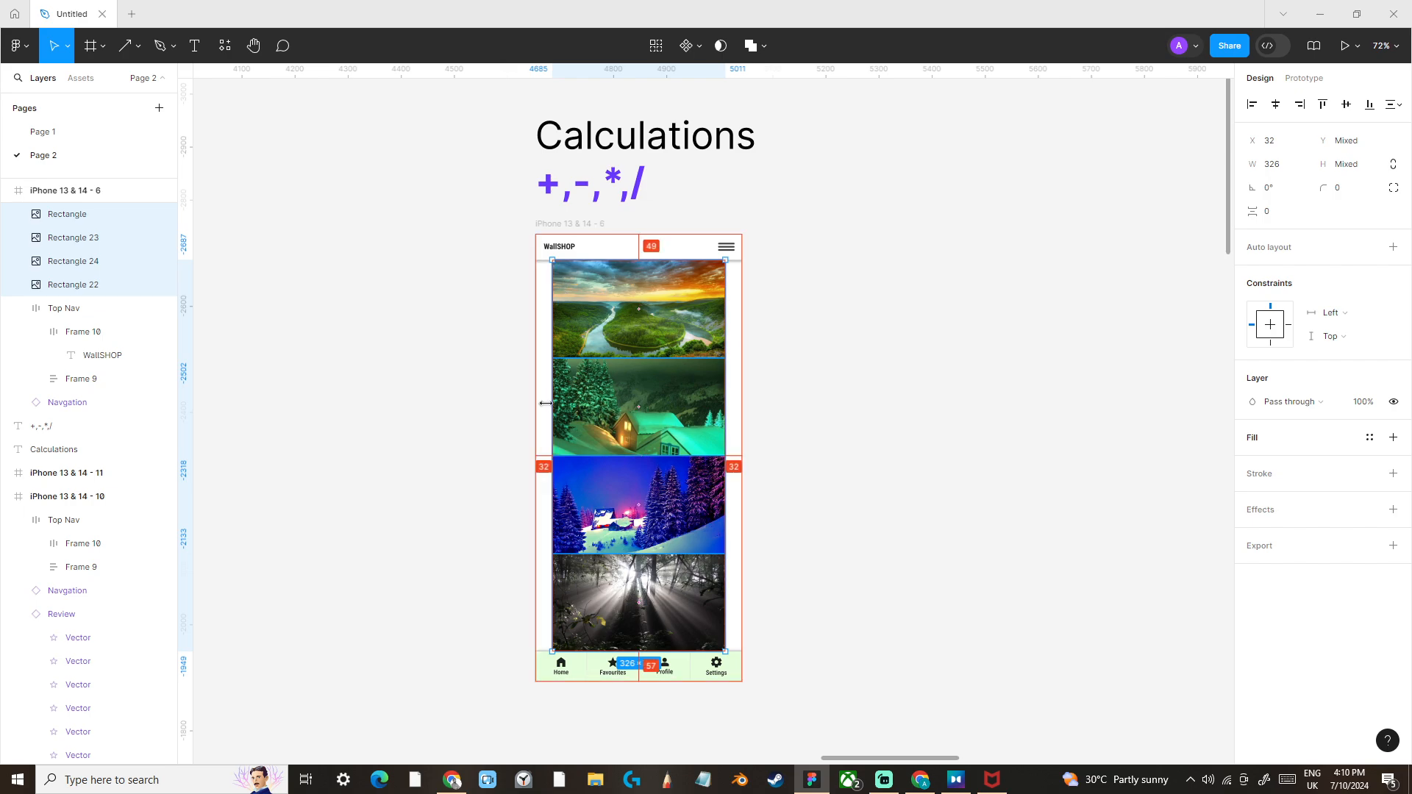
pyautogui.scroll(1, 689, 313)
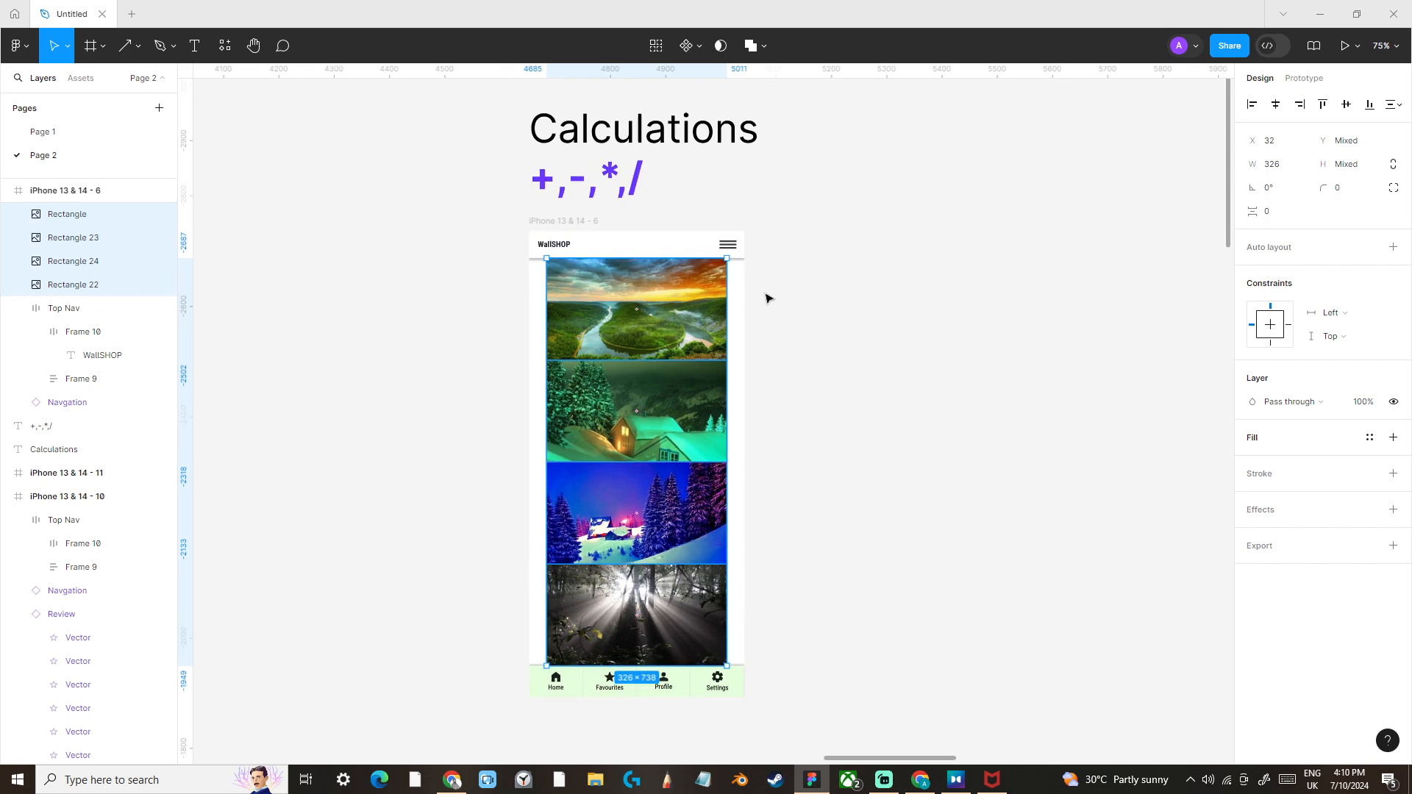
pyautogui.click(828, 346)
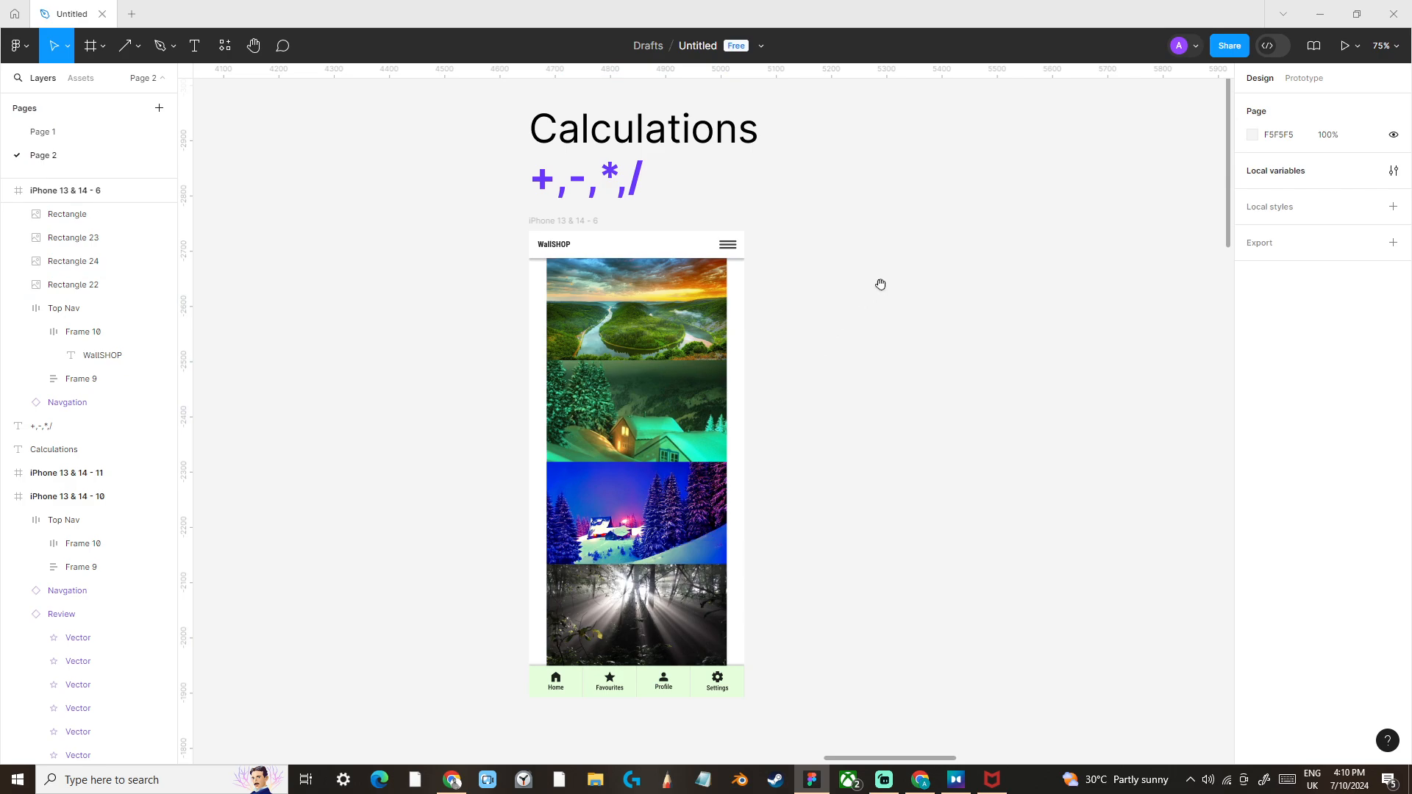
pyautogui.moveTo(890, 365); pyautogui.dragTo(850, 392)
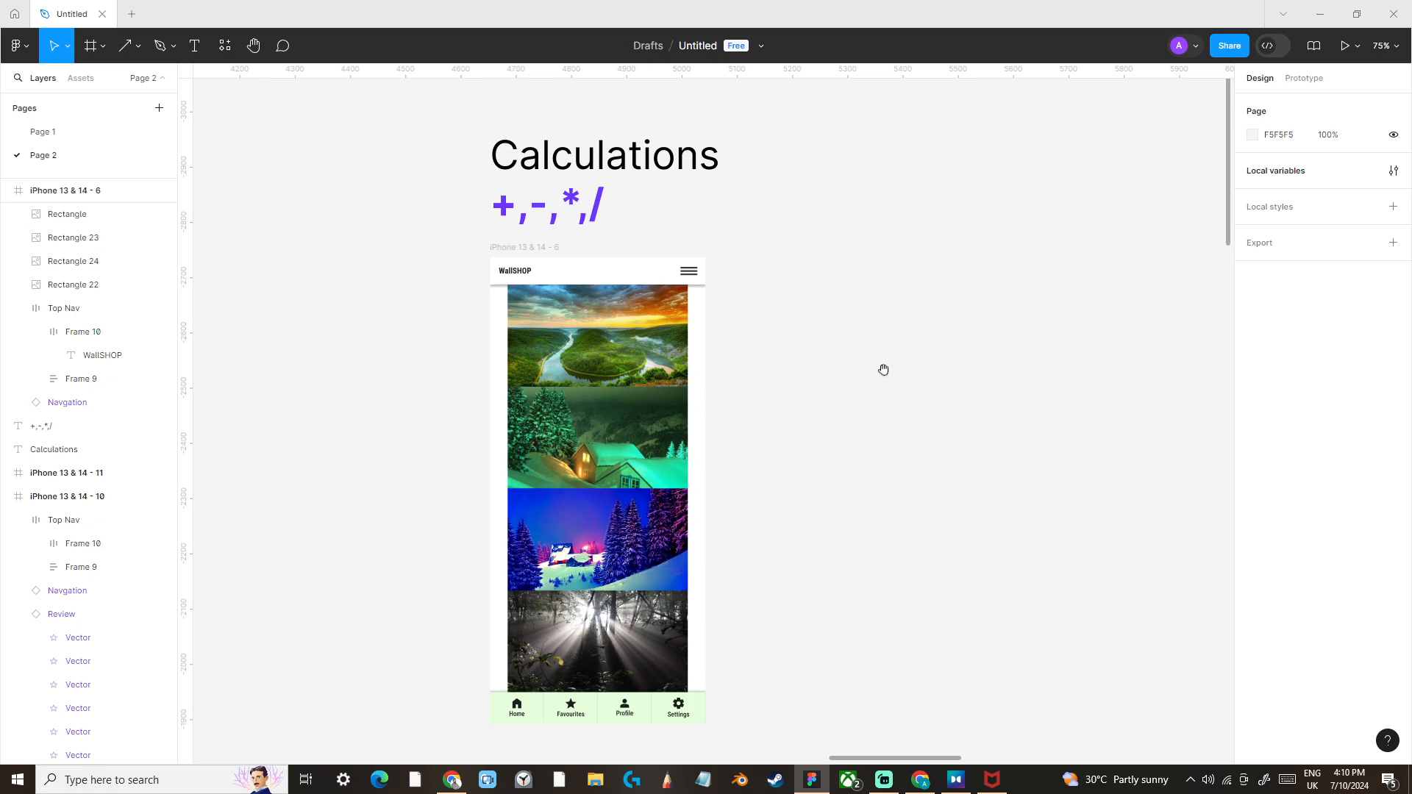
# Enlarge the "Small Text" label in the Scale section's card proportionally to about twice its size with the Scale tool.
pyautogui.moveTo(880, 370); pyautogui.dragTo(788, 397)
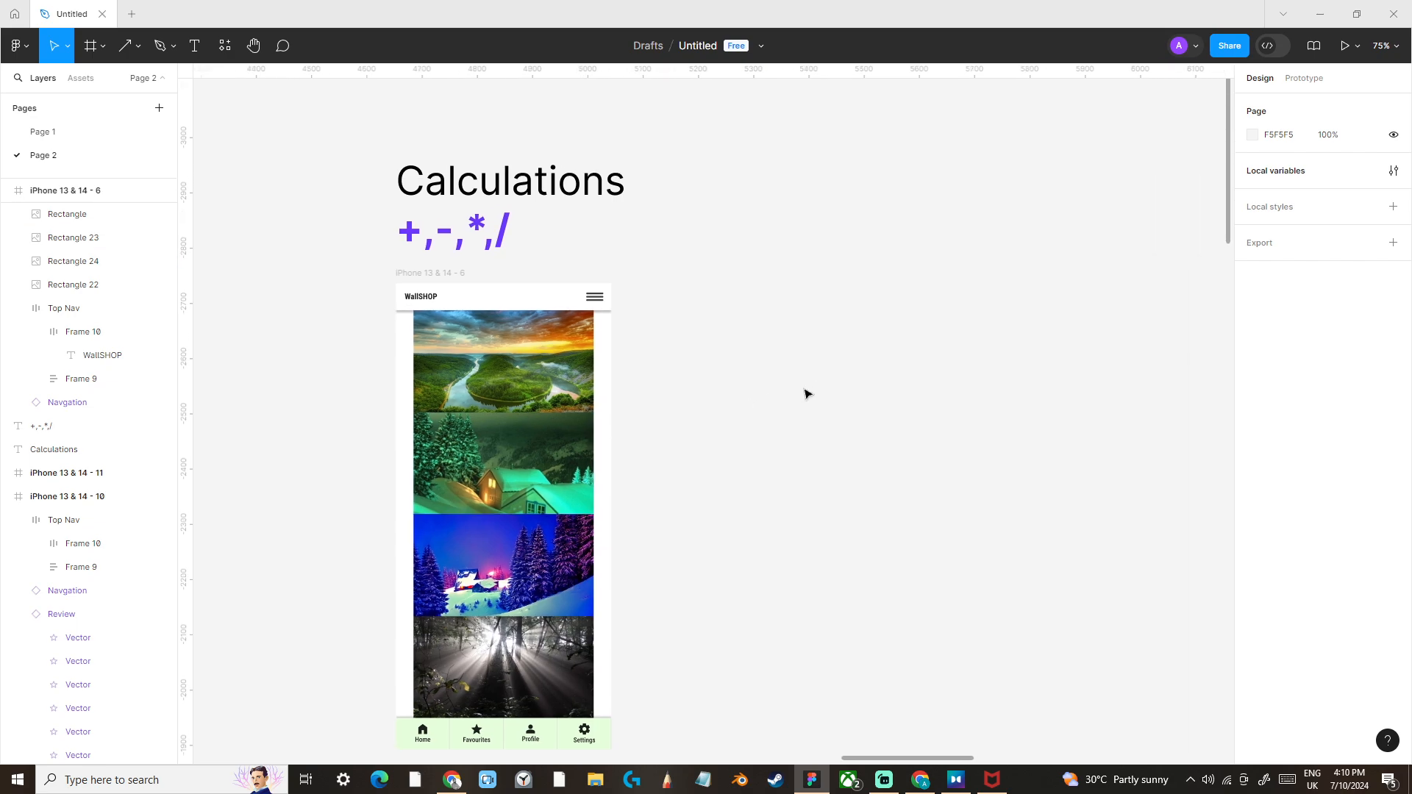
pyautogui.moveTo(1014, 381); pyautogui.dragTo(539, 398)
pyautogui.moveTo(822, 400); pyautogui.dragTo(534, 402)
pyautogui.moveTo(970, 406); pyautogui.dragTo(398, 409)
pyautogui.moveTo(579, 420); pyautogui.dragTo(583, 416)
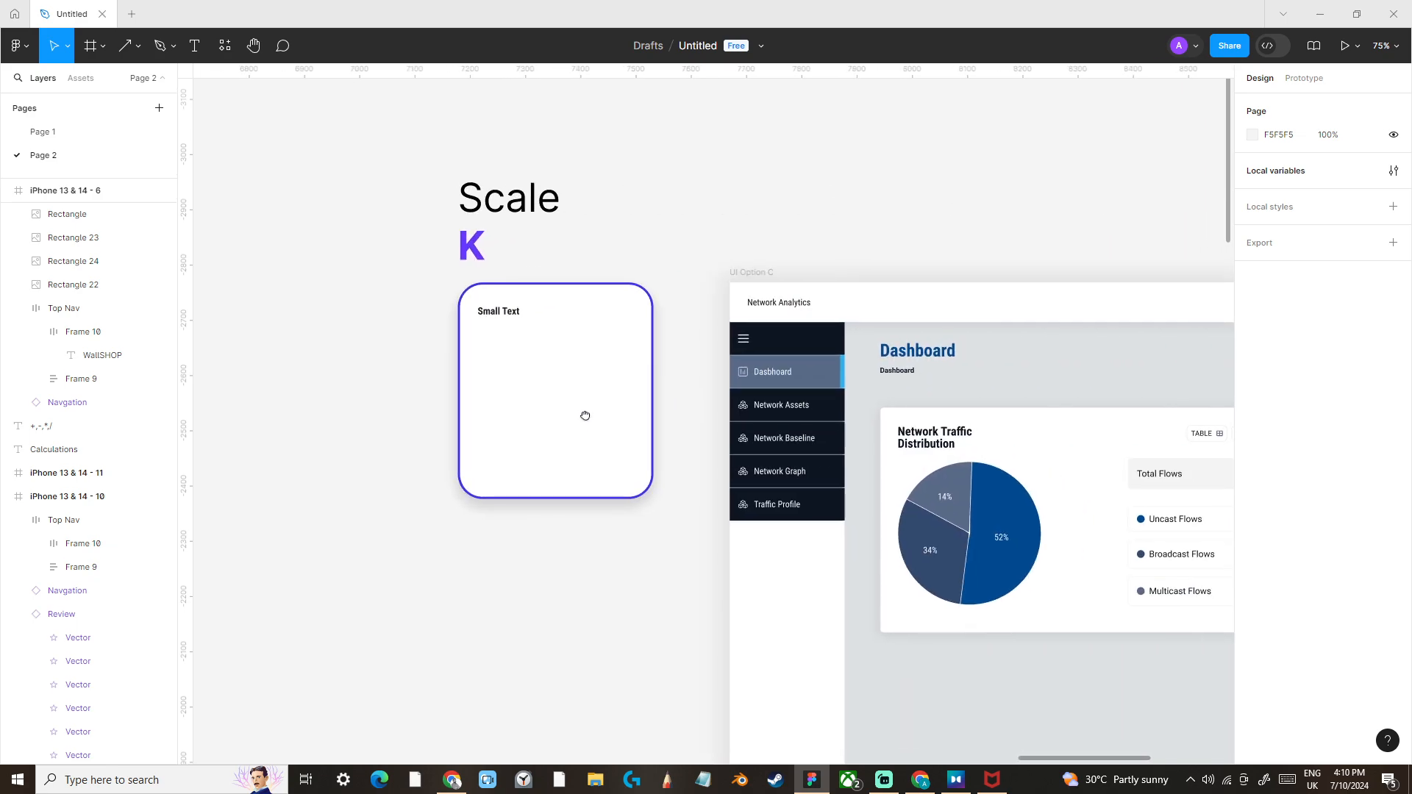
pyautogui.click(503, 314)
pyautogui.scroll(3, 515, 349)
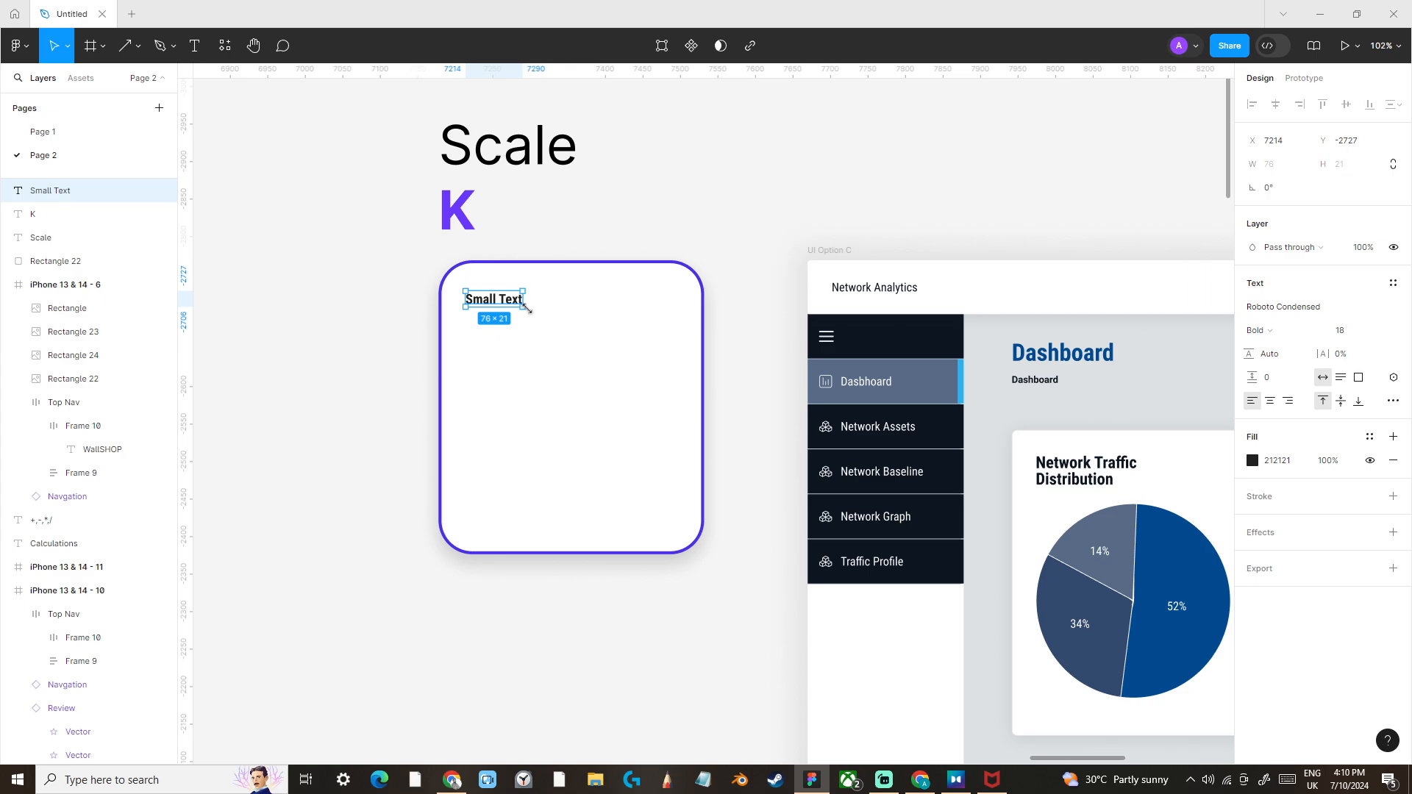
pyautogui.press('k')
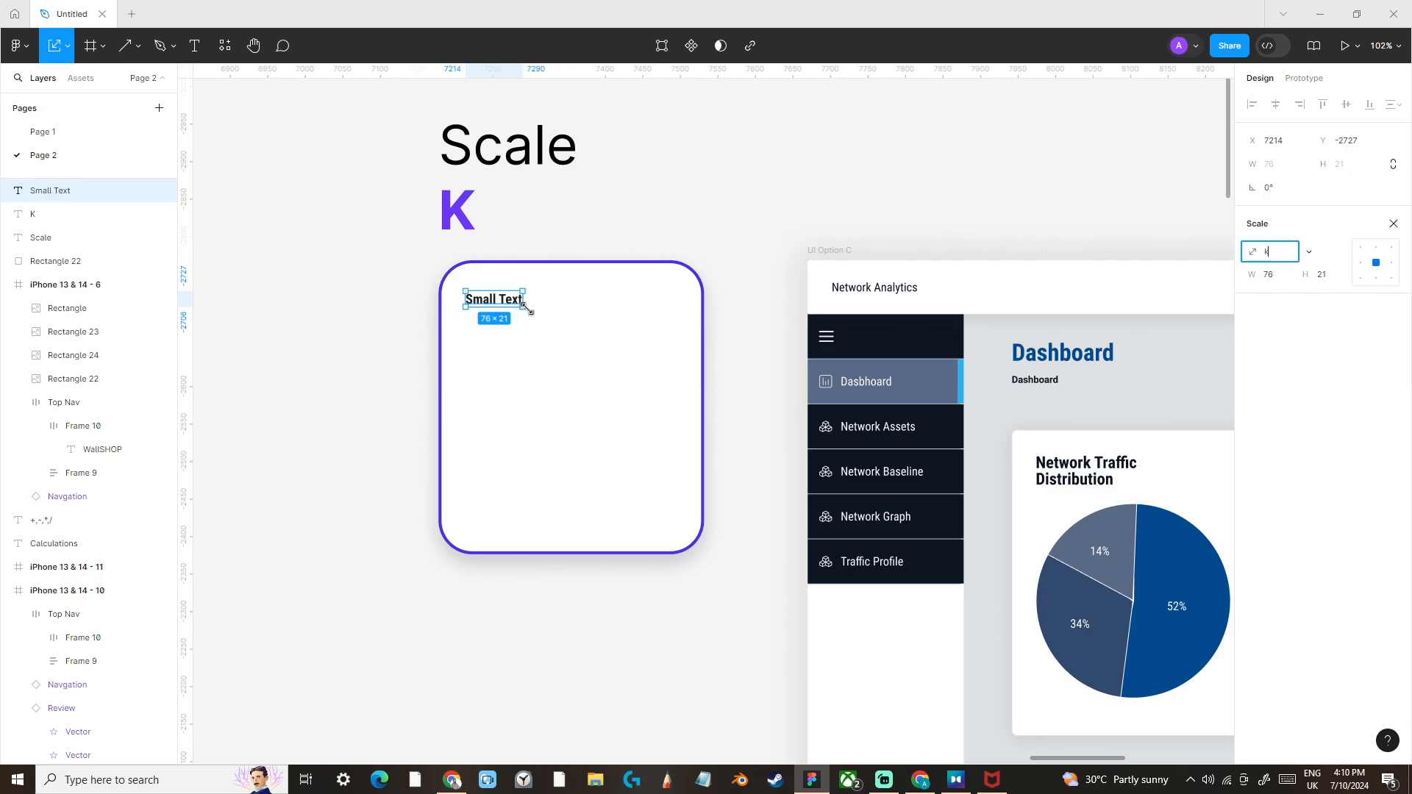
pyautogui.press('Escape')
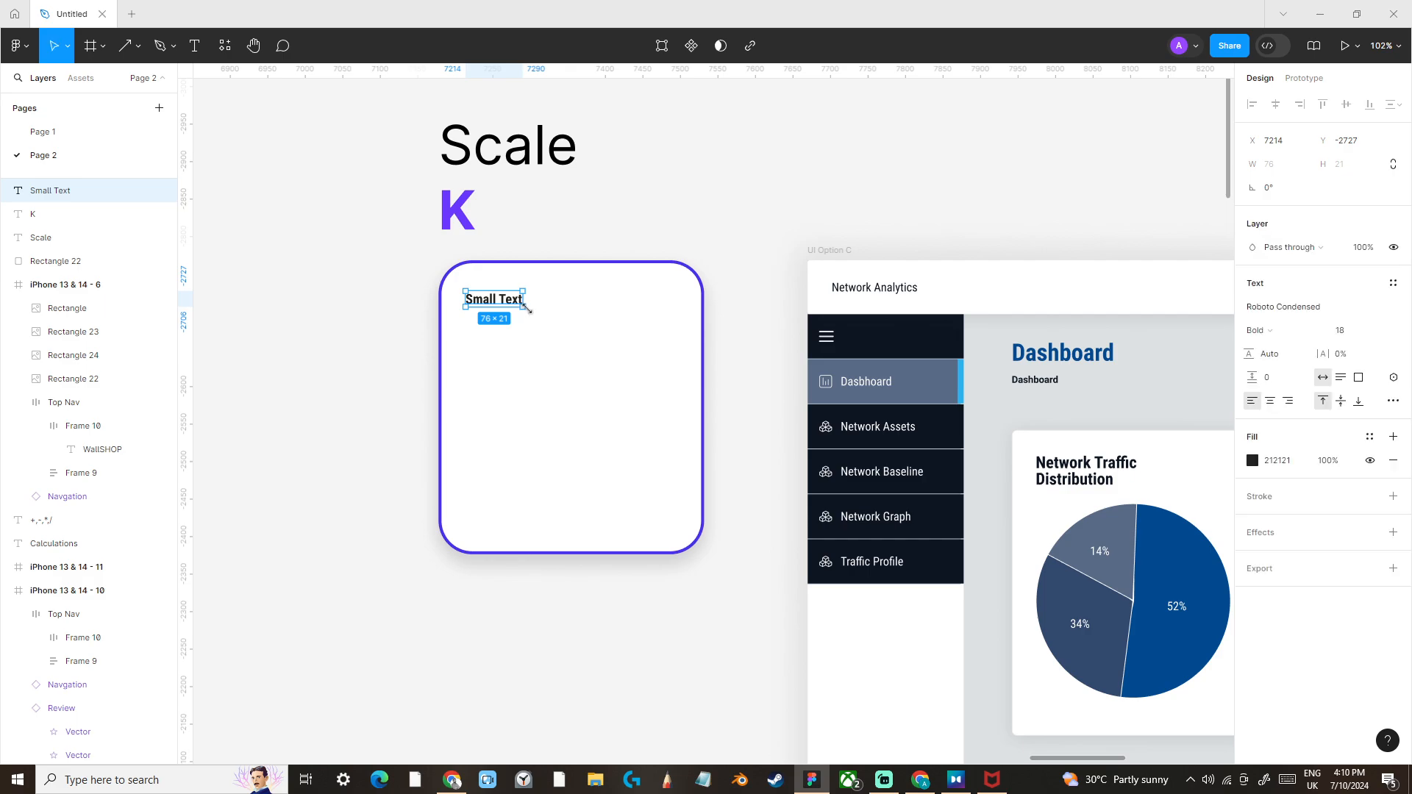
pyautogui.press('k')
pyautogui.moveTo(528, 310); pyautogui.dragTo(560, 322)
pyautogui.scroll(-2, 636, 312)
pyautogui.click(400, 318)
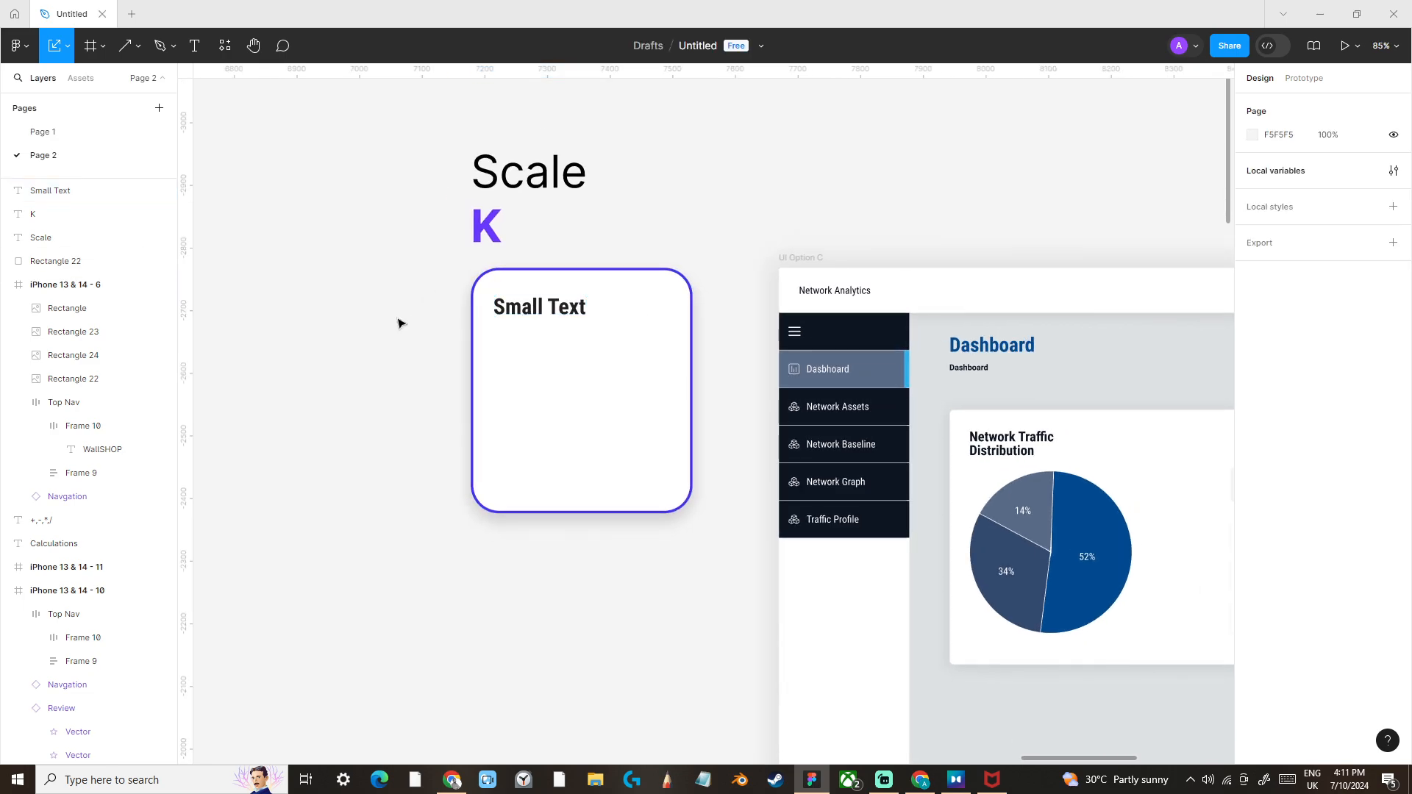
# Scale the rounded card and its "Small Text" label together proportionally to about 768 × 850 px, keeping the upper-right corner fixed.
pyautogui.click(531, 310)
pyautogui.keyDown('shift'); pyautogui.click(637, 284); pyautogui.keyUp('shift')
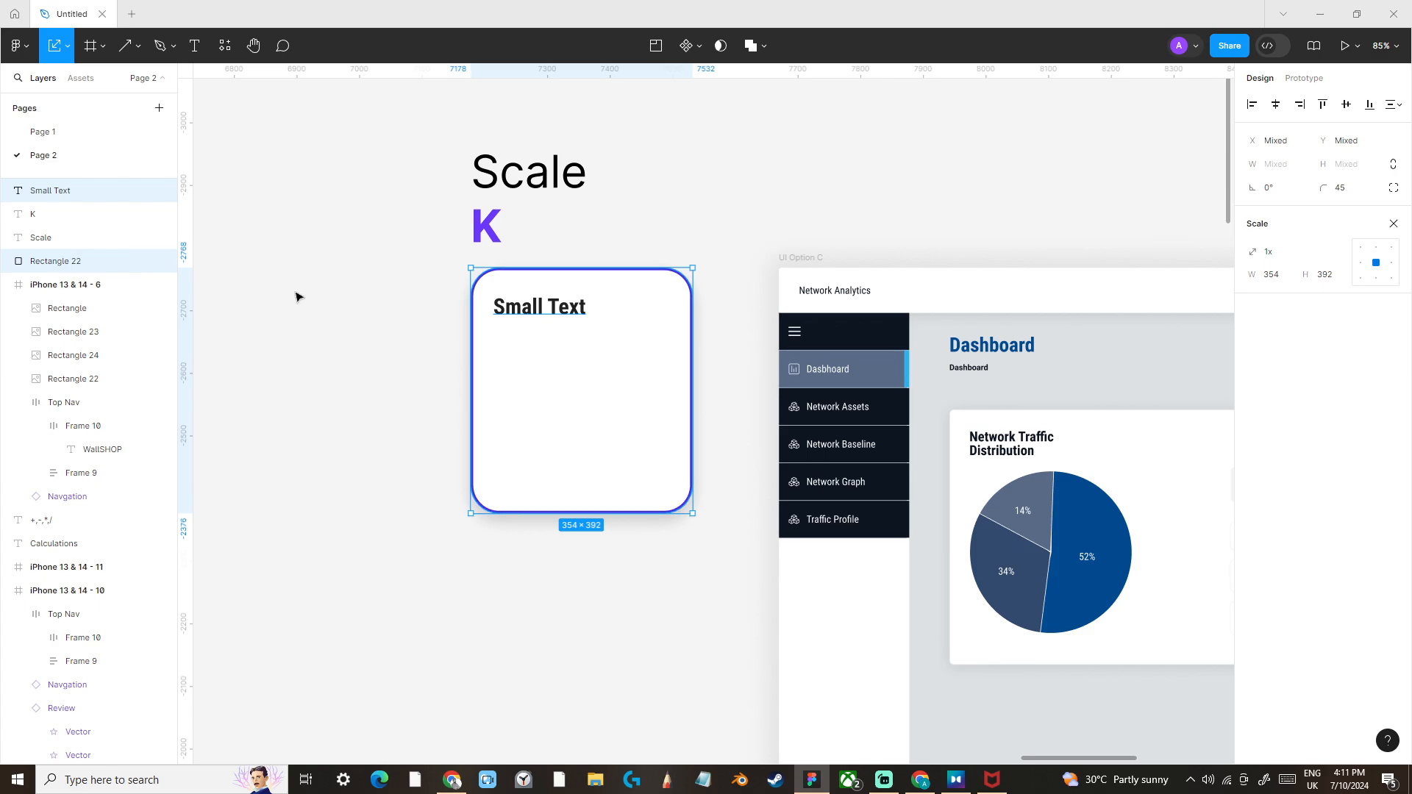
pyautogui.scroll(-3, 640, 353)
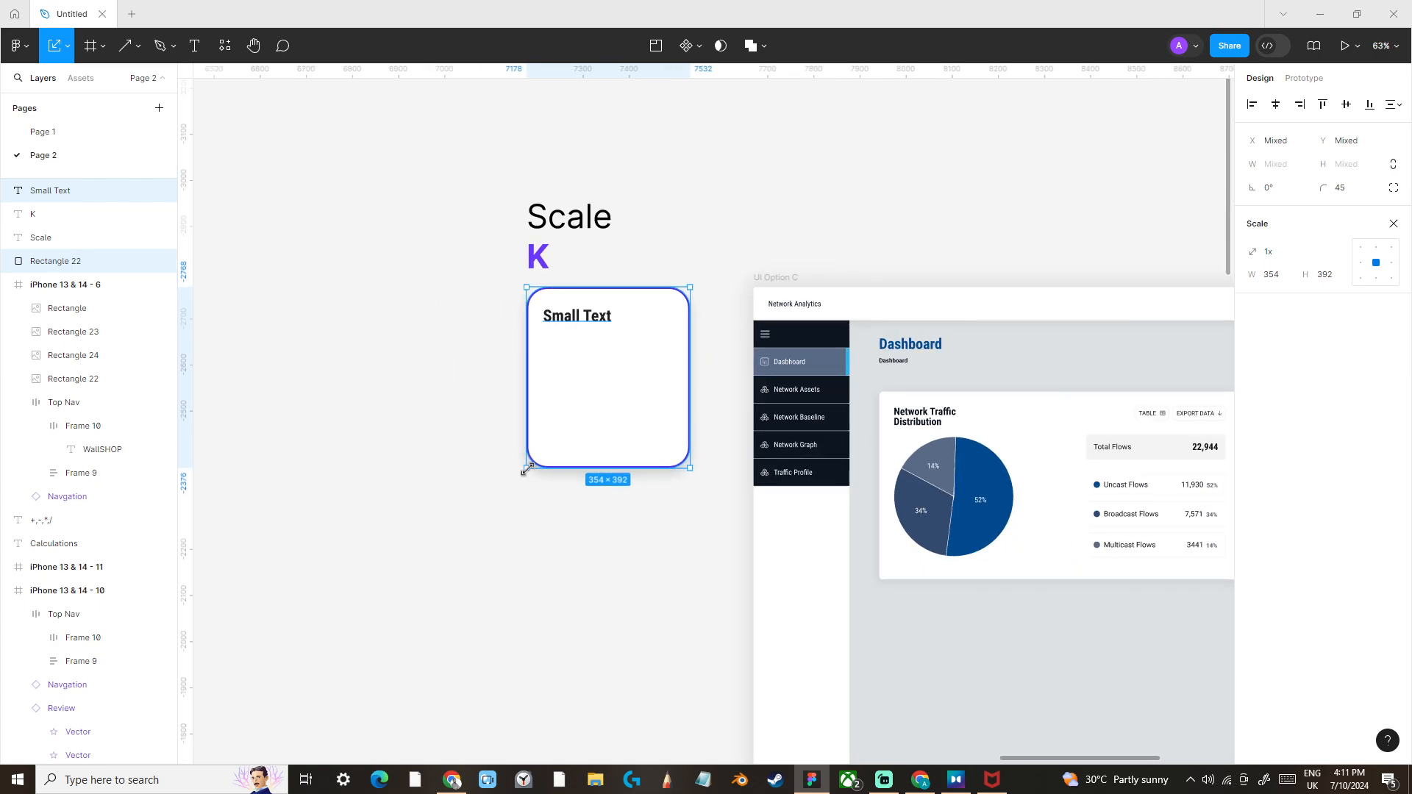
pyautogui.moveTo(522, 468); pyautogui.dragTo(334, 536)
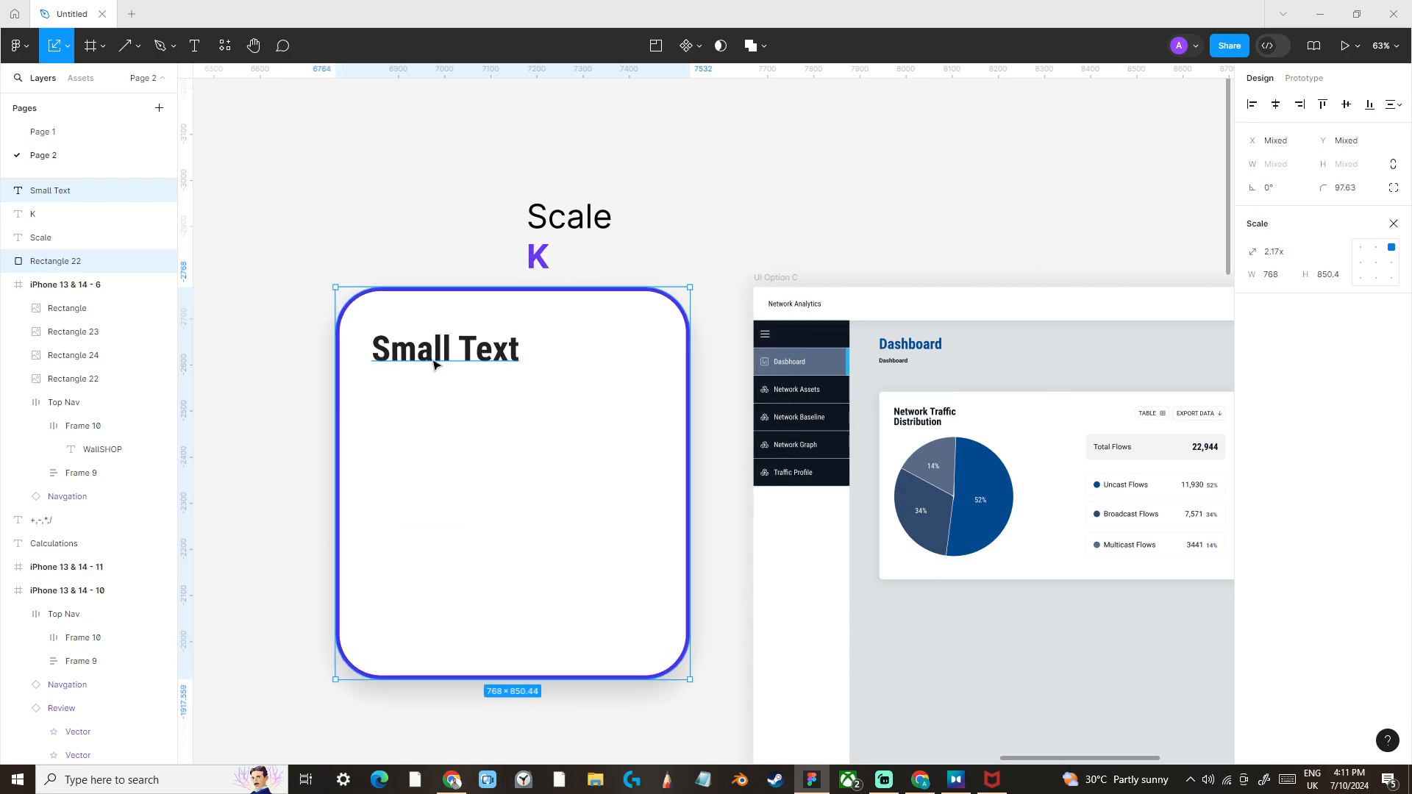
pyautogui.click(822, 207)
# Scale the Network Availability card proportionally to a height of 408 px and narrow its width to 784 px.
pyautogui.moveTo(961, 209); pyautogui.dragTo(577, 142)
pyautogui.moveTo(728, 203); pyautogui.dragTo(552, 126)
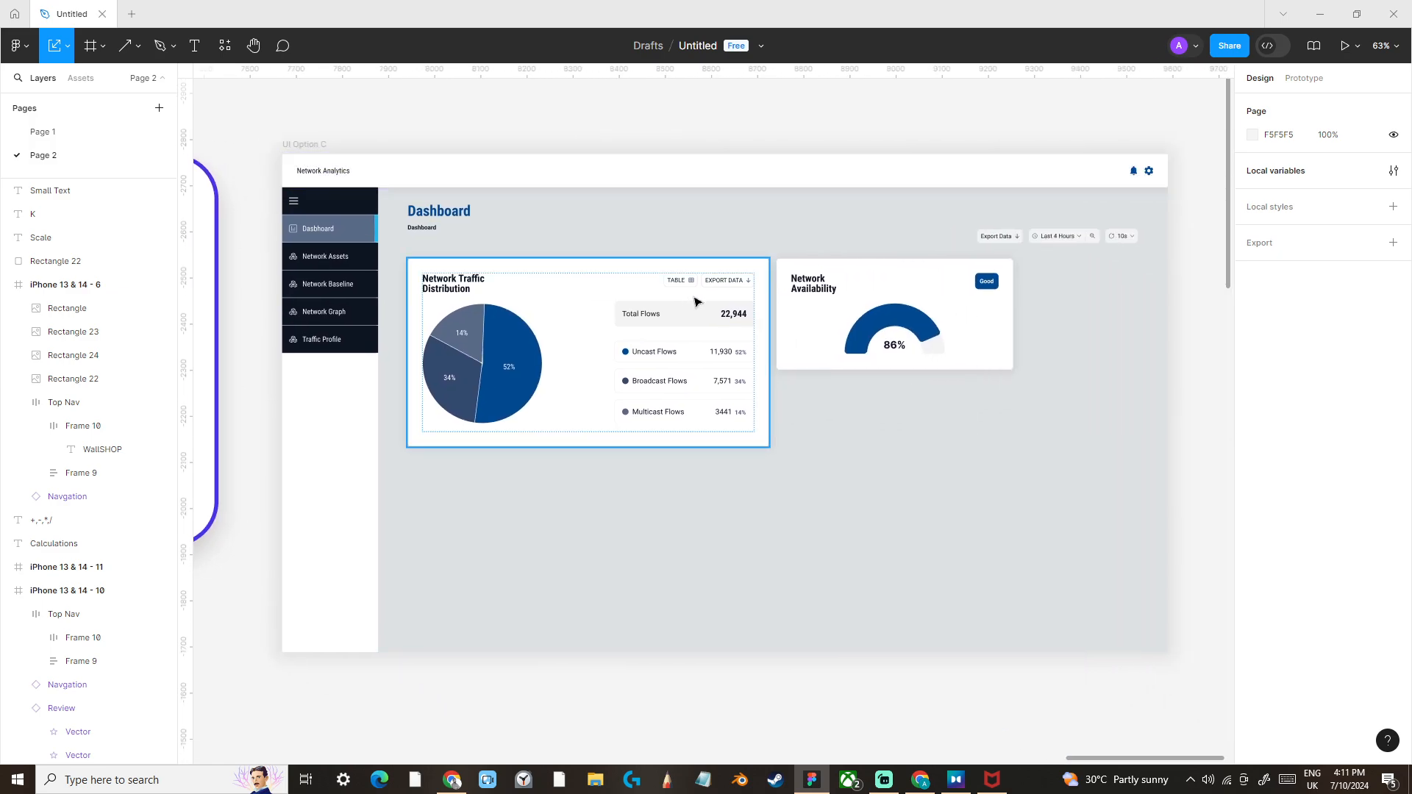
pyautogui.click(612, 294)
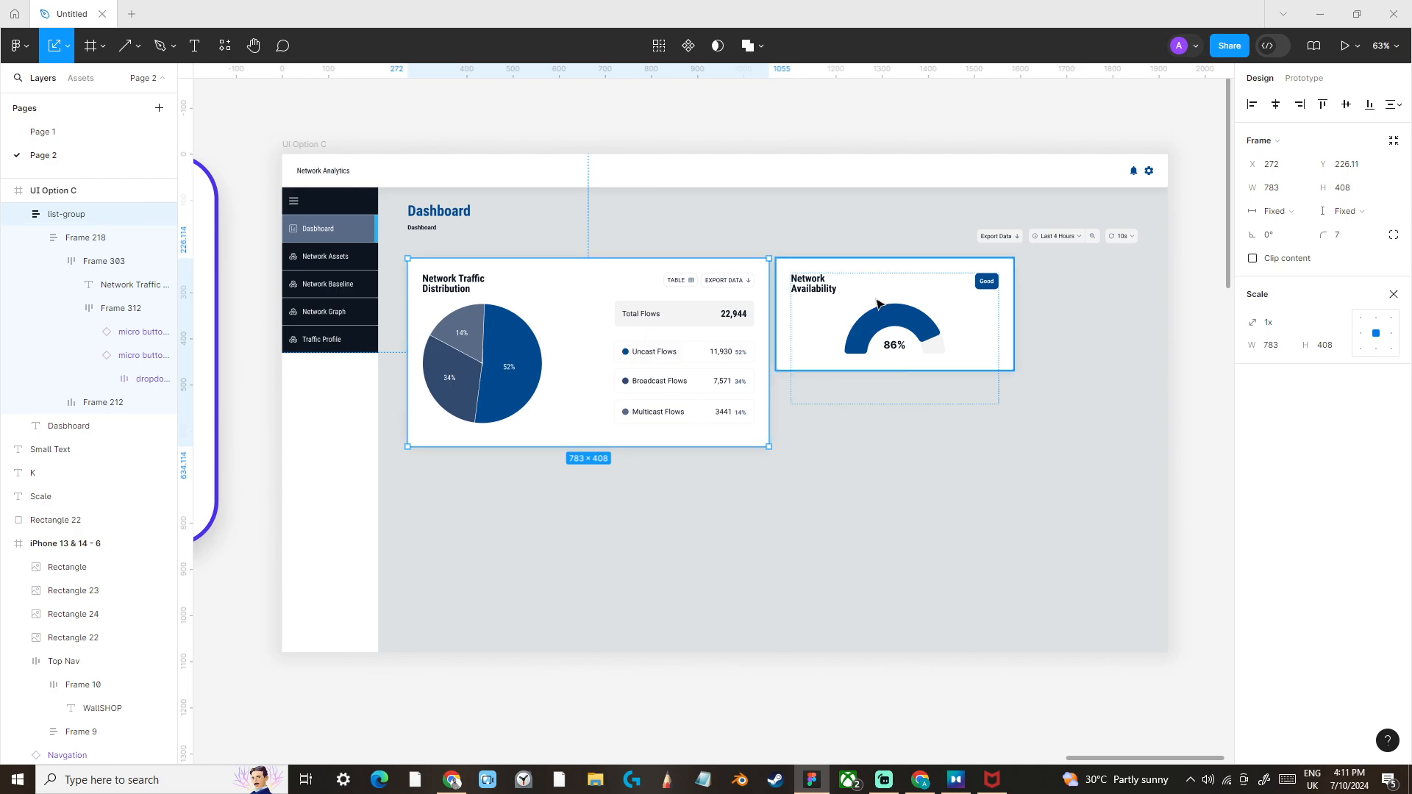
pyautogui.moveTo(947, 298); pyautogui.dragTo(923, 292)
pyautogui.click(838, 289)
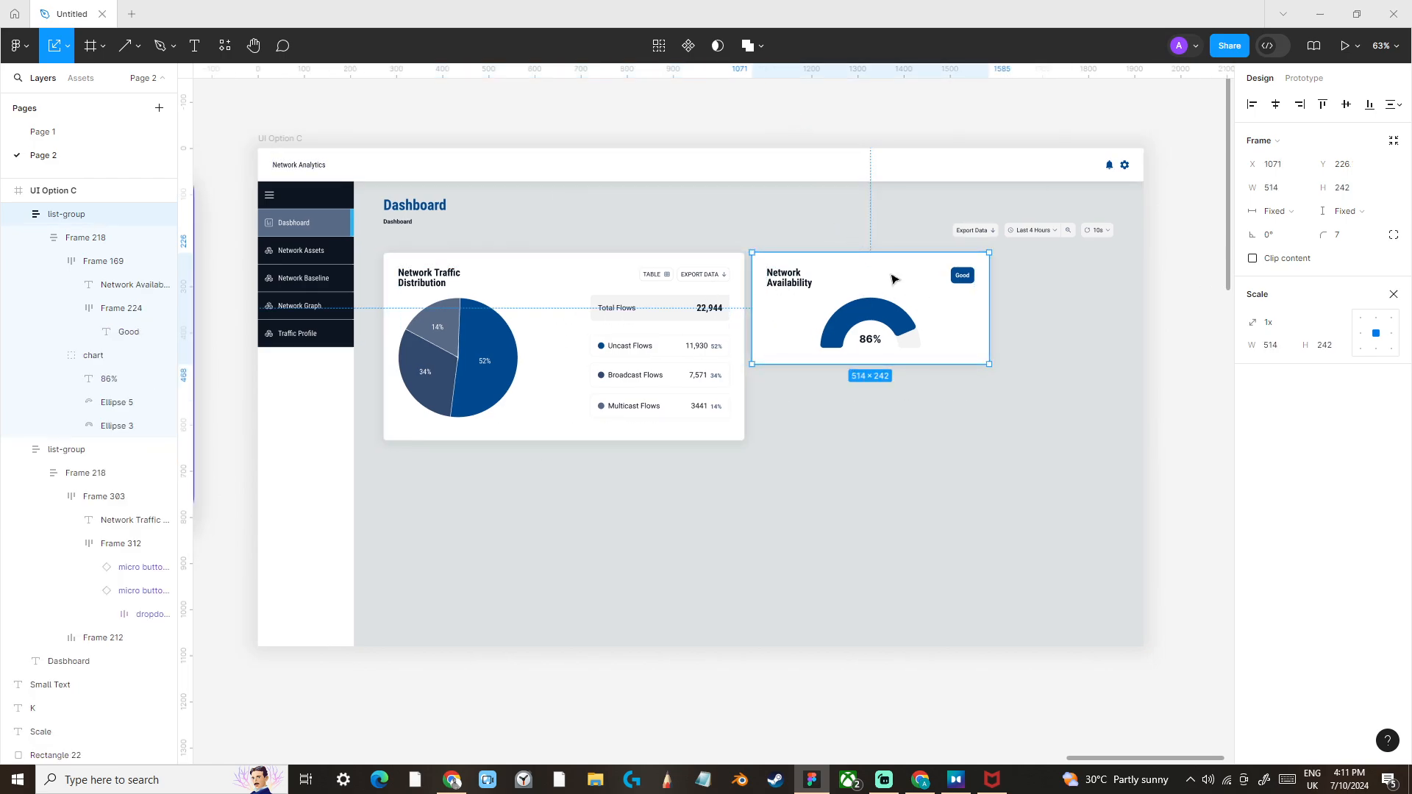
pyautogui.moveTo(967, 351); pyautogui.dragTo(933, 347)
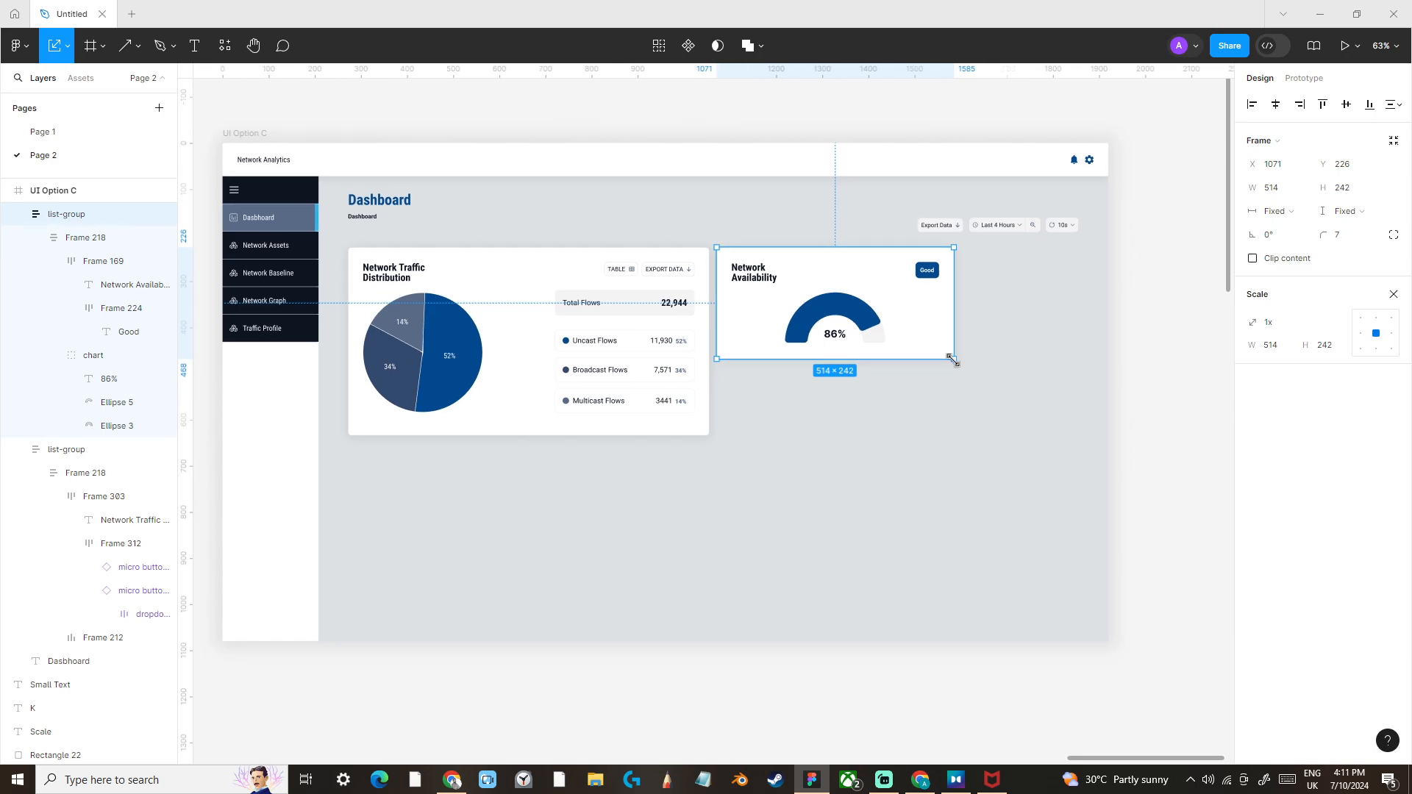
pyautogui.moveTo(952, 360); pyautogui.dragTo(1015, 437)
pyautogui.click(1135, 344)
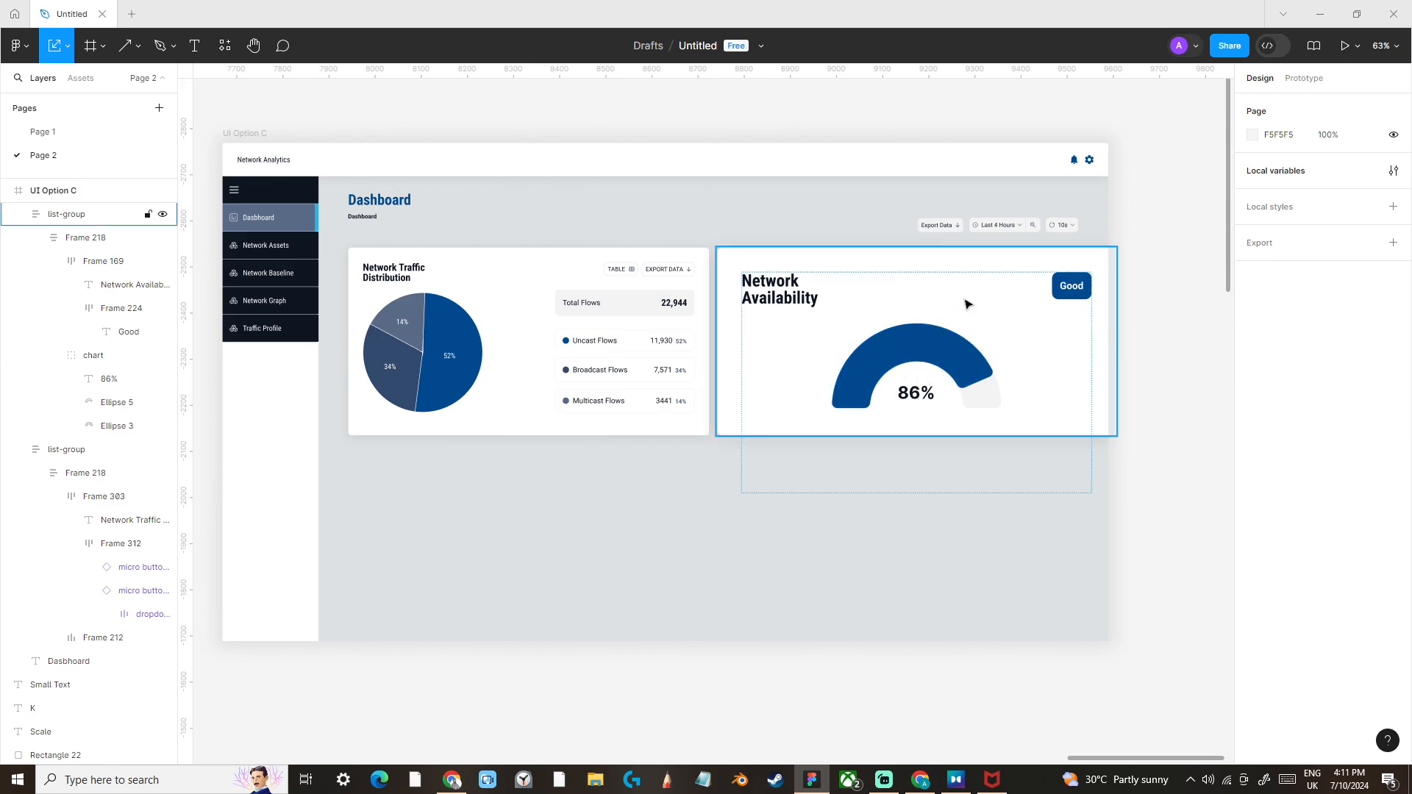
pyautogui.click(1037, 322)
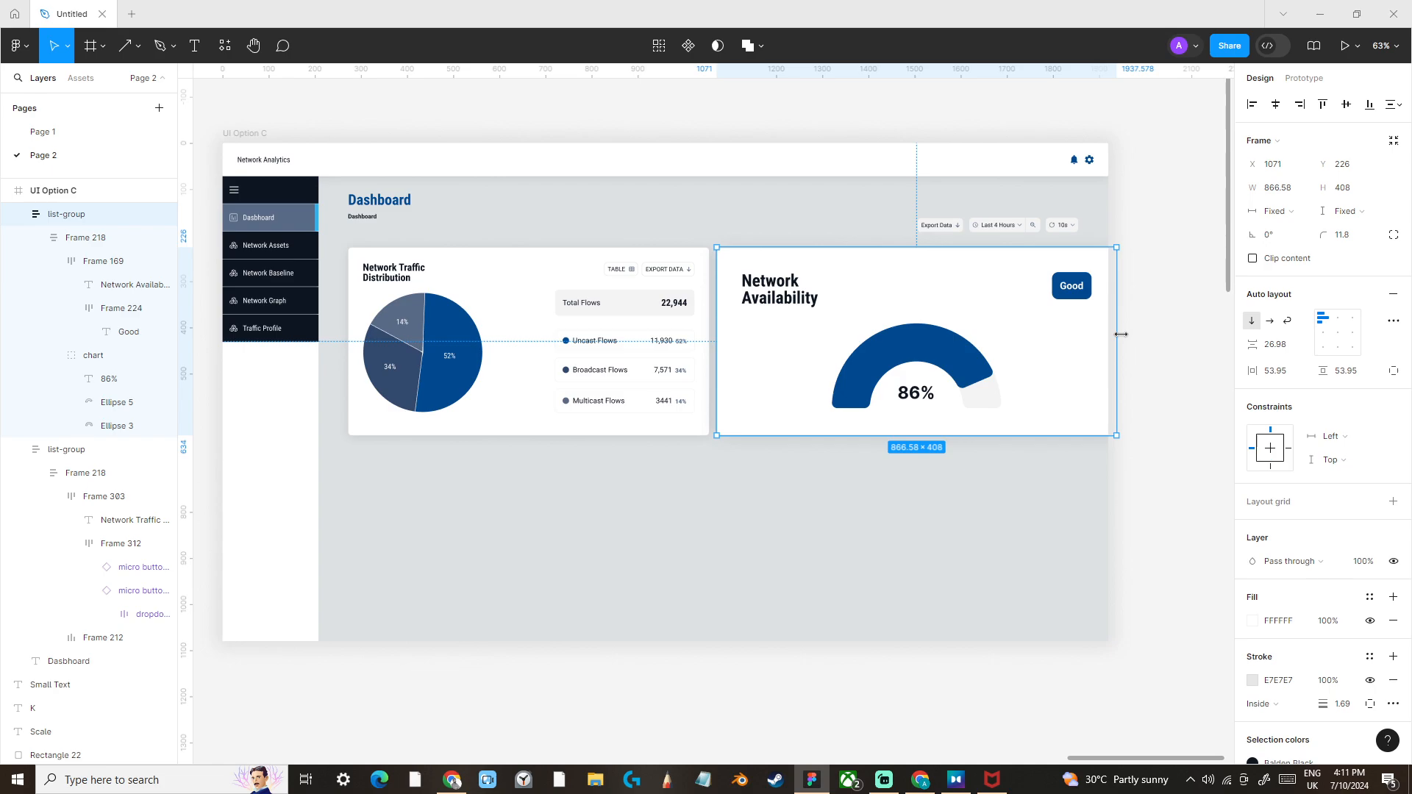
pyautogui.moveTo(1118, 335); pyautogui.dragTo(1079, 342)
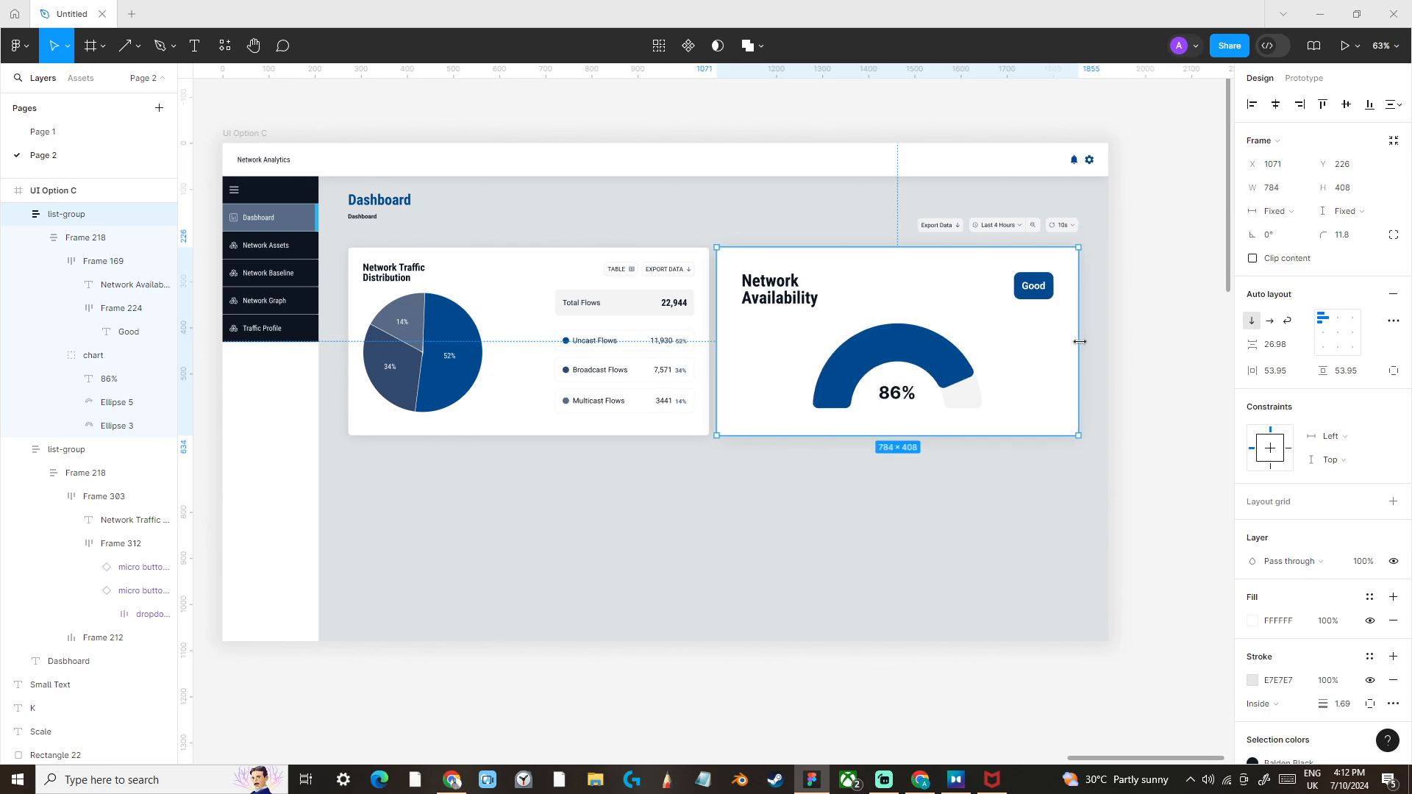
# Match the Network Availability title's text to the Network Traffic Distribution title, with font size 22.
pyautogui.keyDown('ctrl'); pyautogui.click(410, 277); pyautogui.keyUp('ctrl')
pyautogui.click(778, 287)
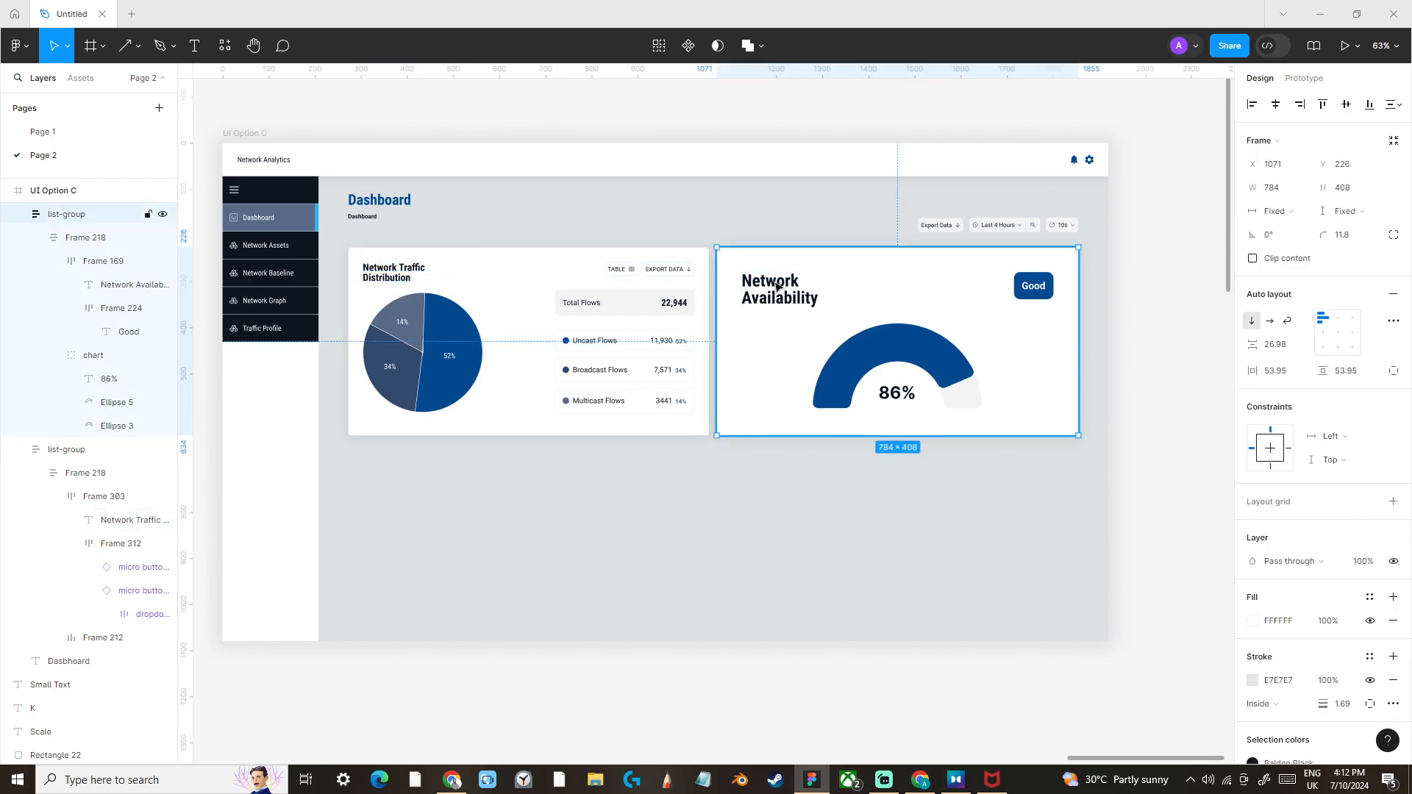
pyautogui.keyDown('ctrl'); pyautogui.click(403, 275); pyautogui.keyUp('ctrl')
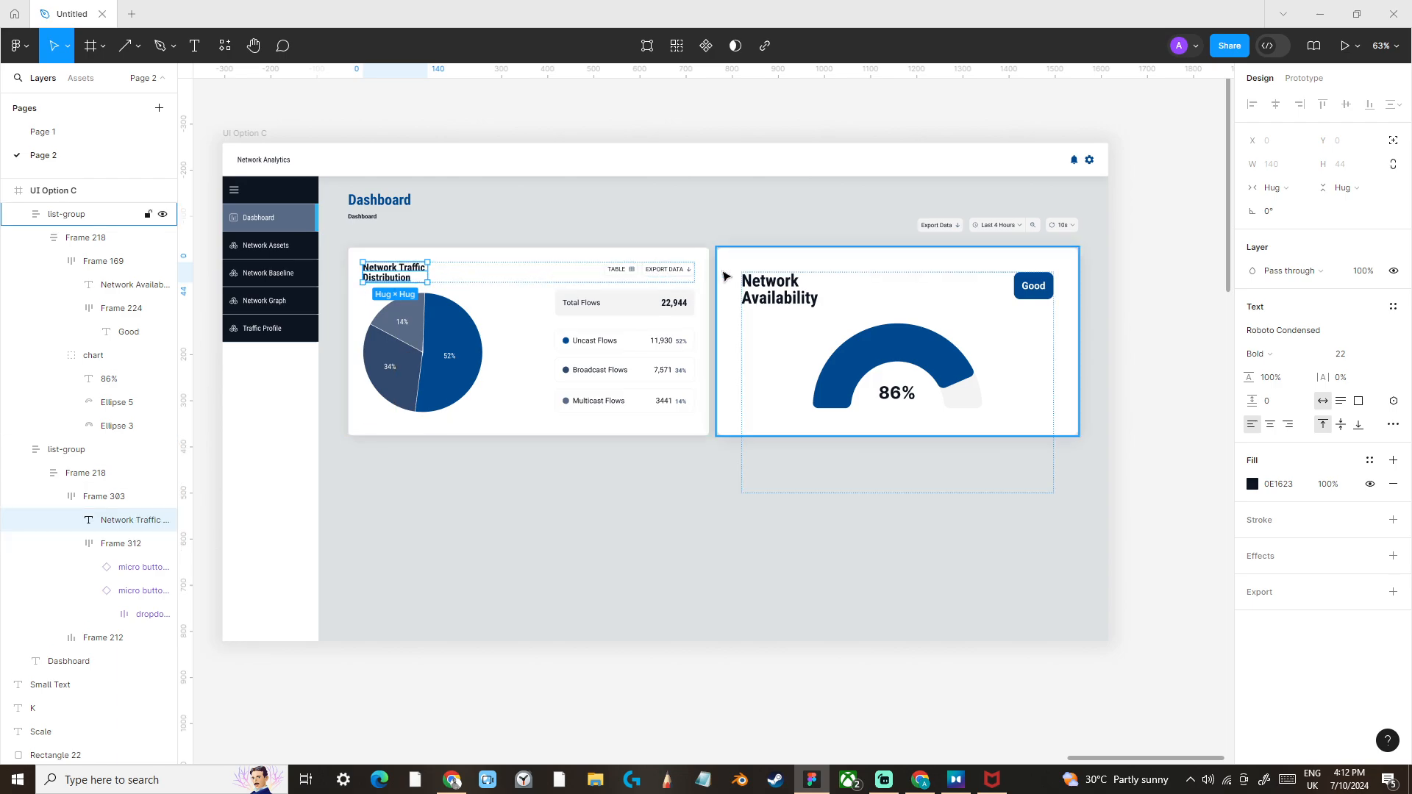
pyautogui.keyDown('ctrl'); pyautogui.click(771, 300); pyautogui.keyUp('ctrl')
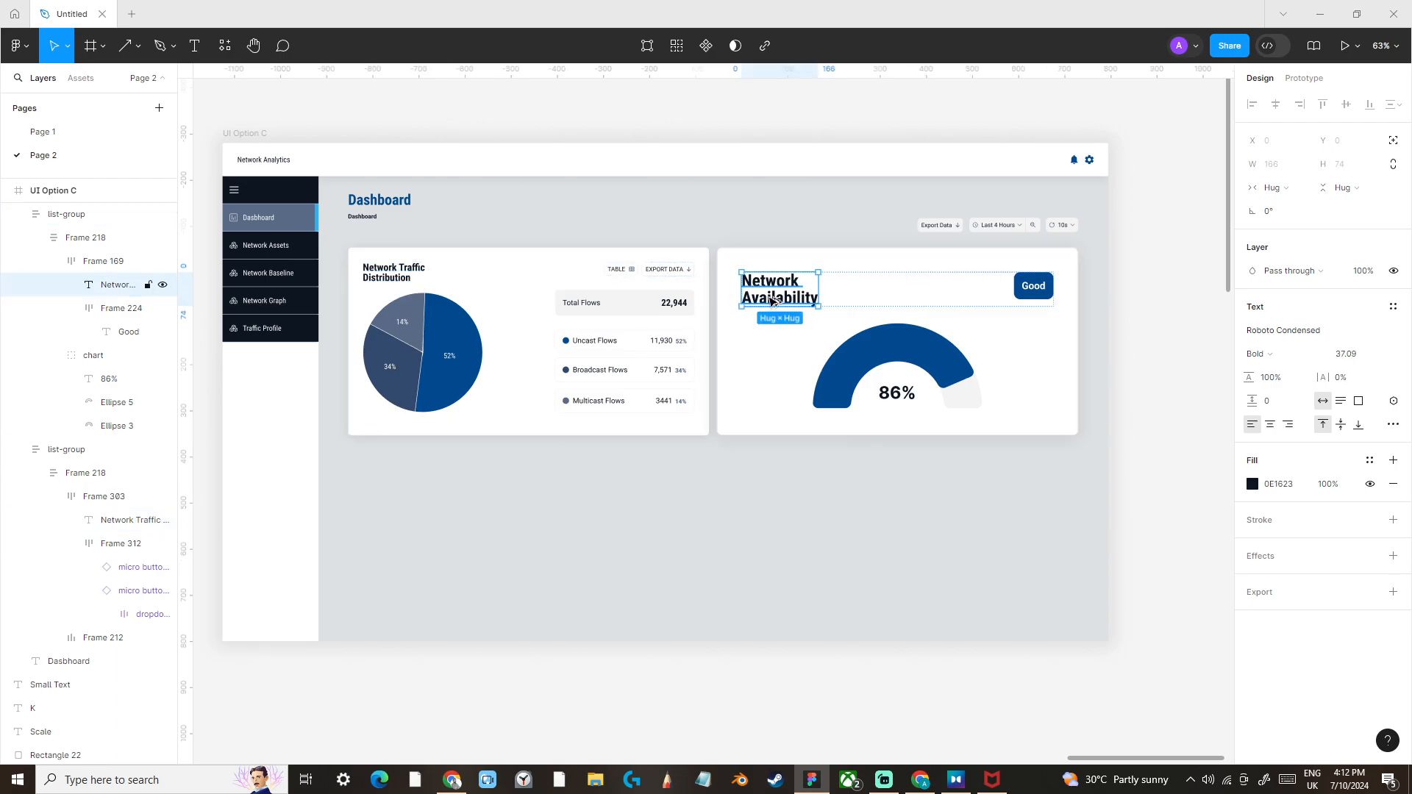
pyautogui.hotkey('ctrl', 'z')
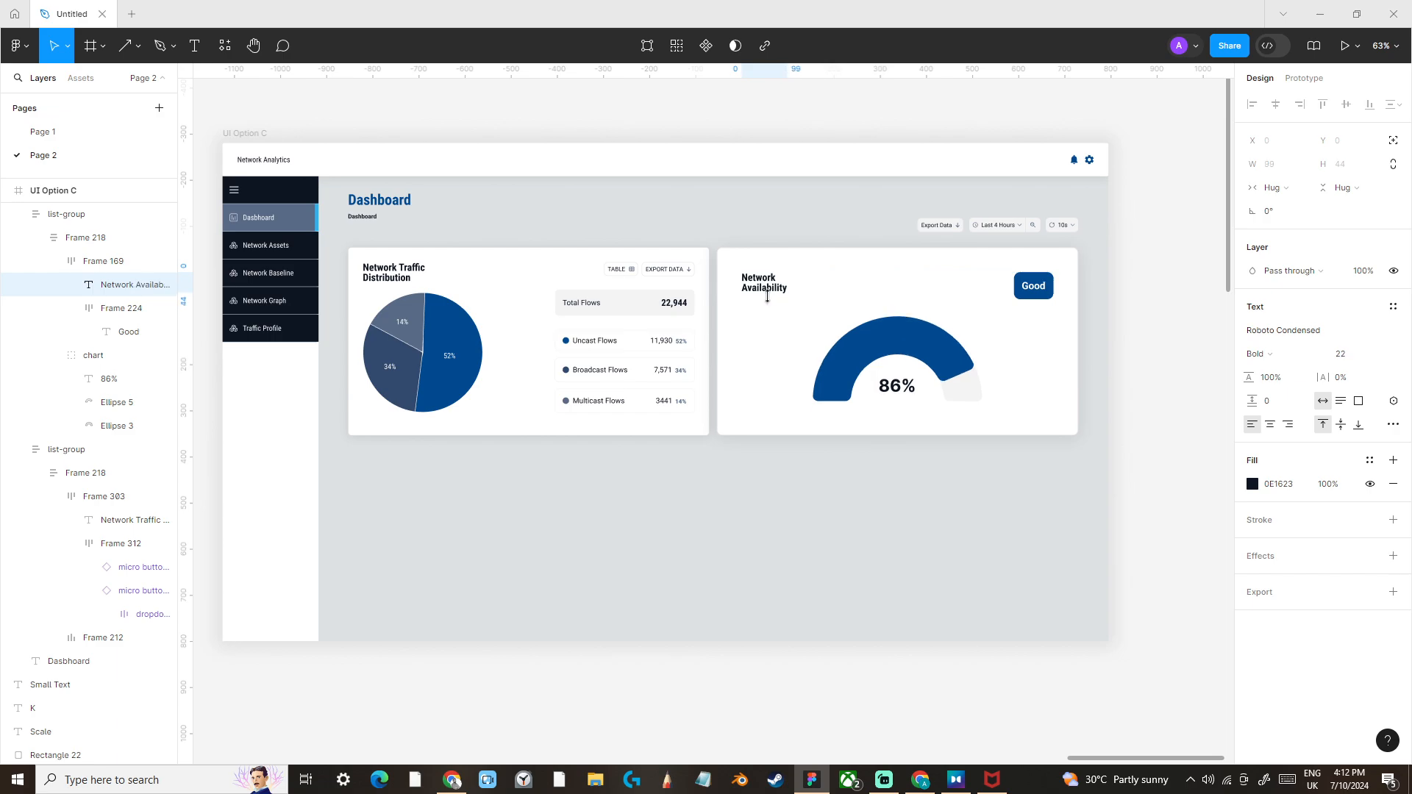
pyautogui.click(784, 126)
# Review the finished dashboard and the five tip sections across the page, from Copy & Replace to Scale.
pyautogui.scroll(1, 765, 279)
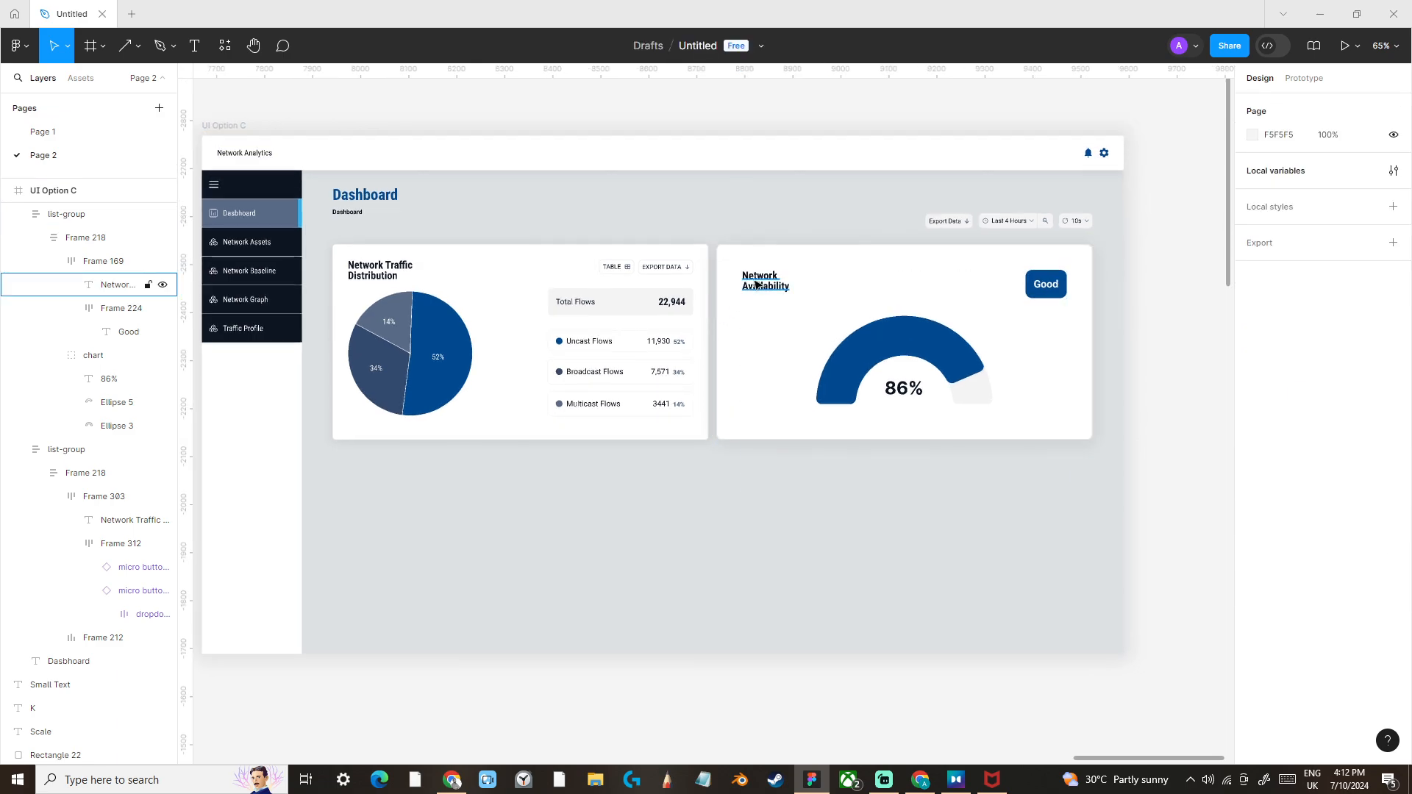
pyautogui.scroll(-3, 768, 287)
pyautogui.scroll(2, 733, 312)
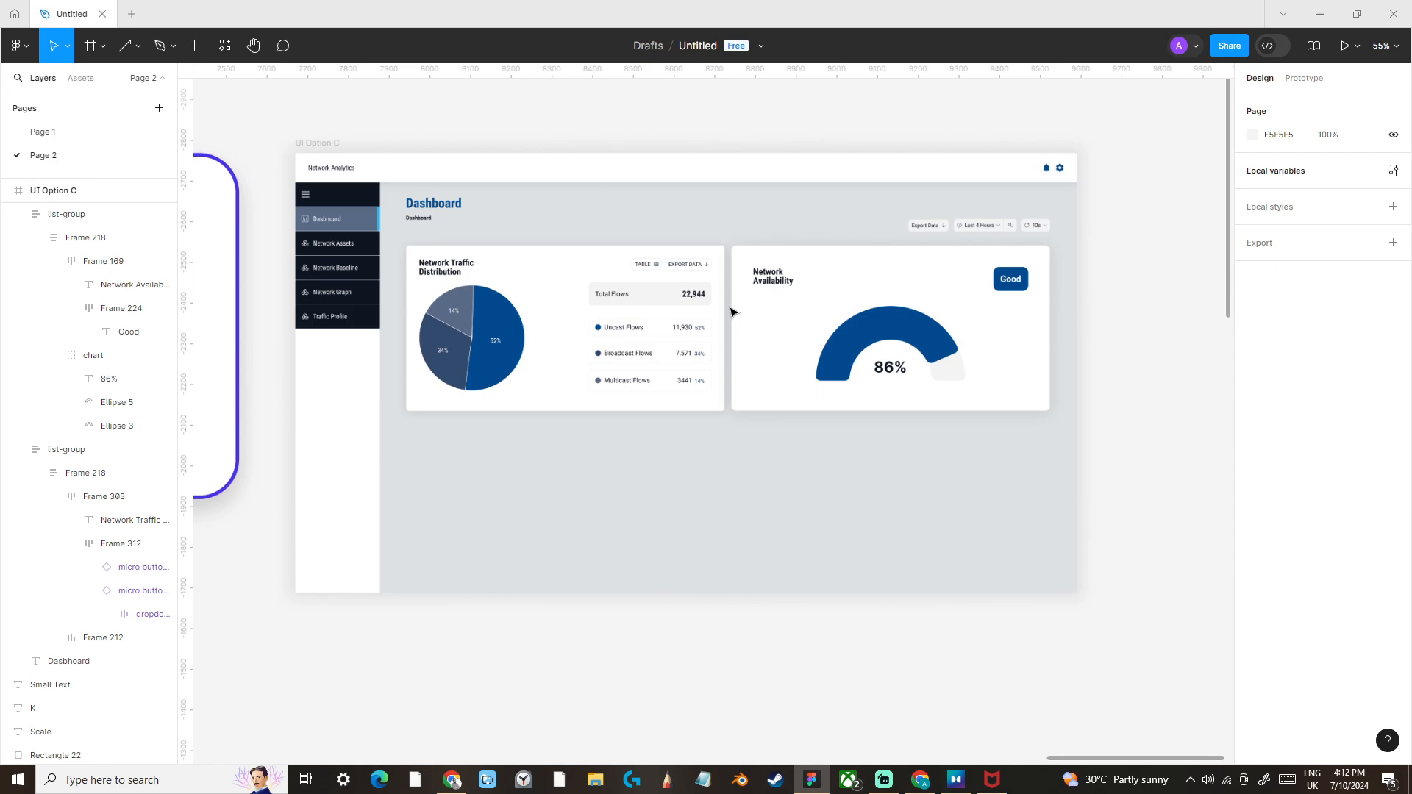
pyautogui.scroll(-5, 1097, 258)
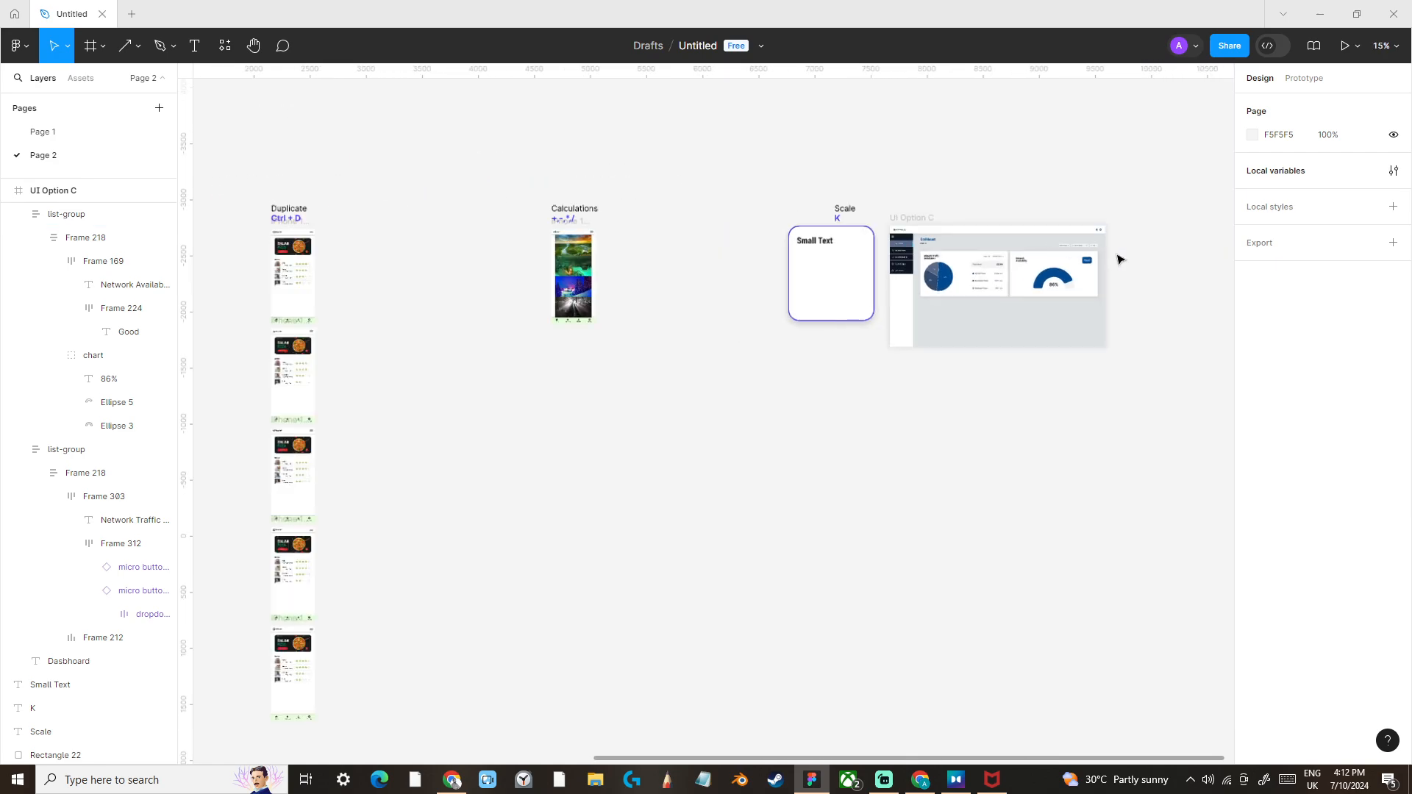
pyautogui.scroll(-2, 1118, 259)
pyautogui.scroll(-1, 905, 272)
pyautogui.moveTo(583, 377); pyautogui.dragTo(850, 397)
pyautogui.scroll(-1, 854, 400)
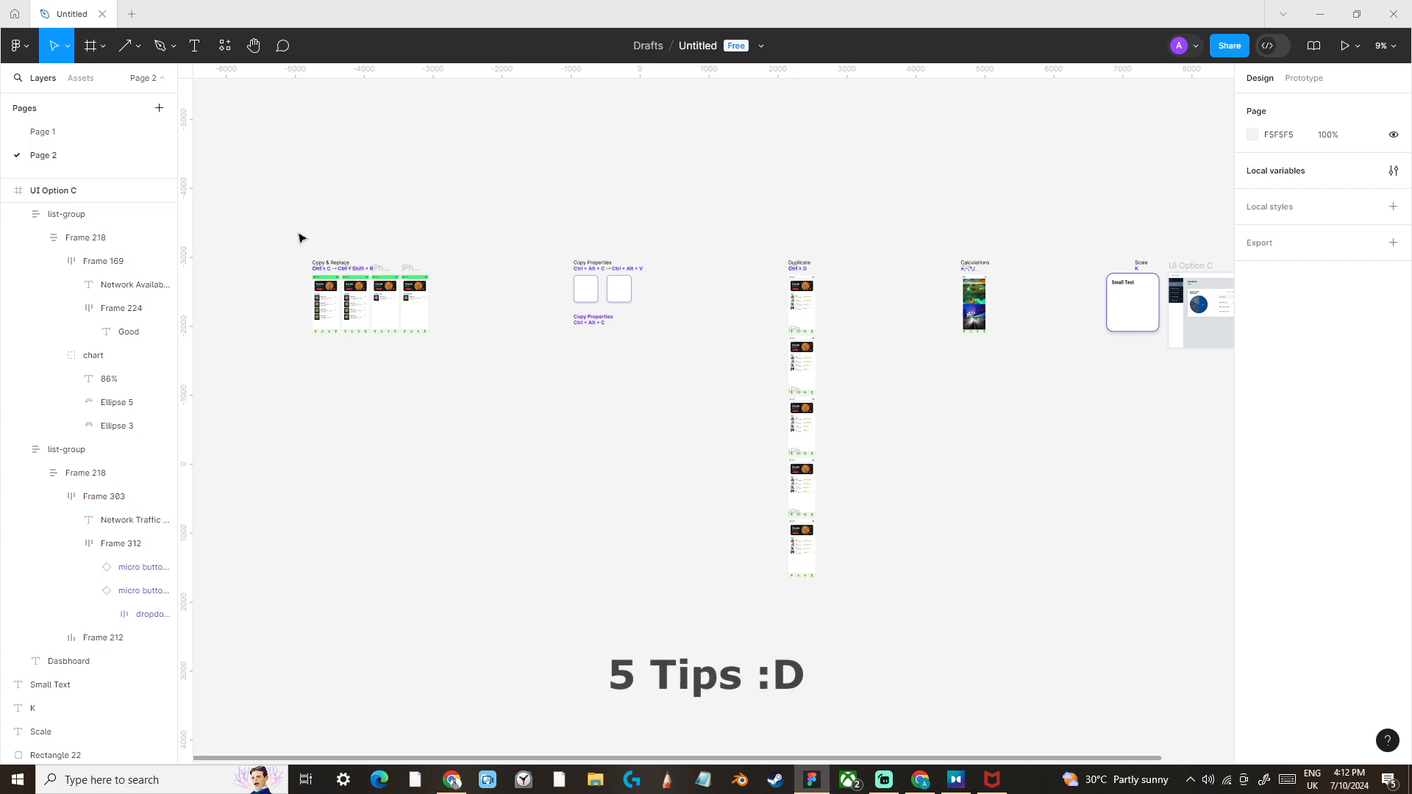
pyautogui.hscroll(6, 833, 384)
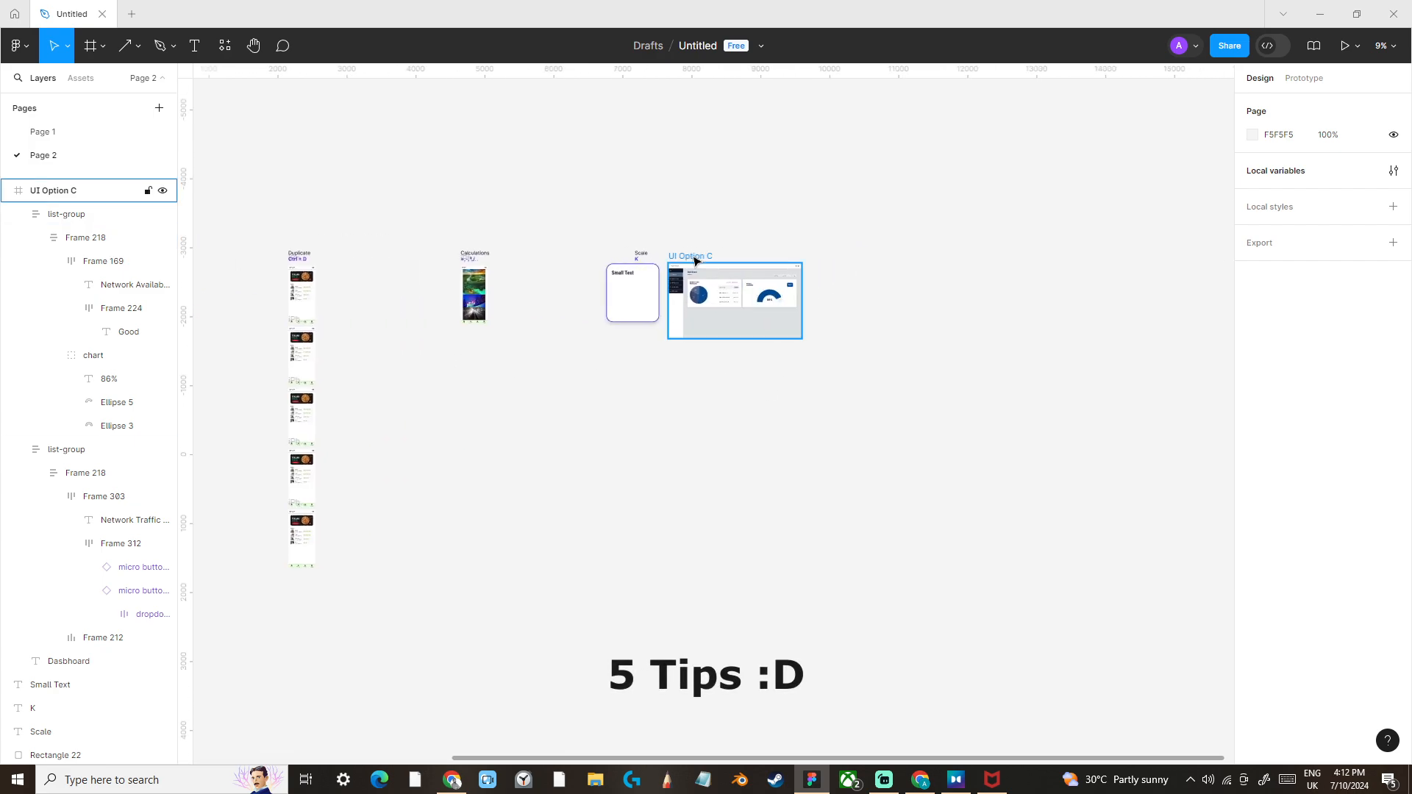
pyautogui.scroll(3, 694, 262)
pyautogui.scroll(2, 695, 262)
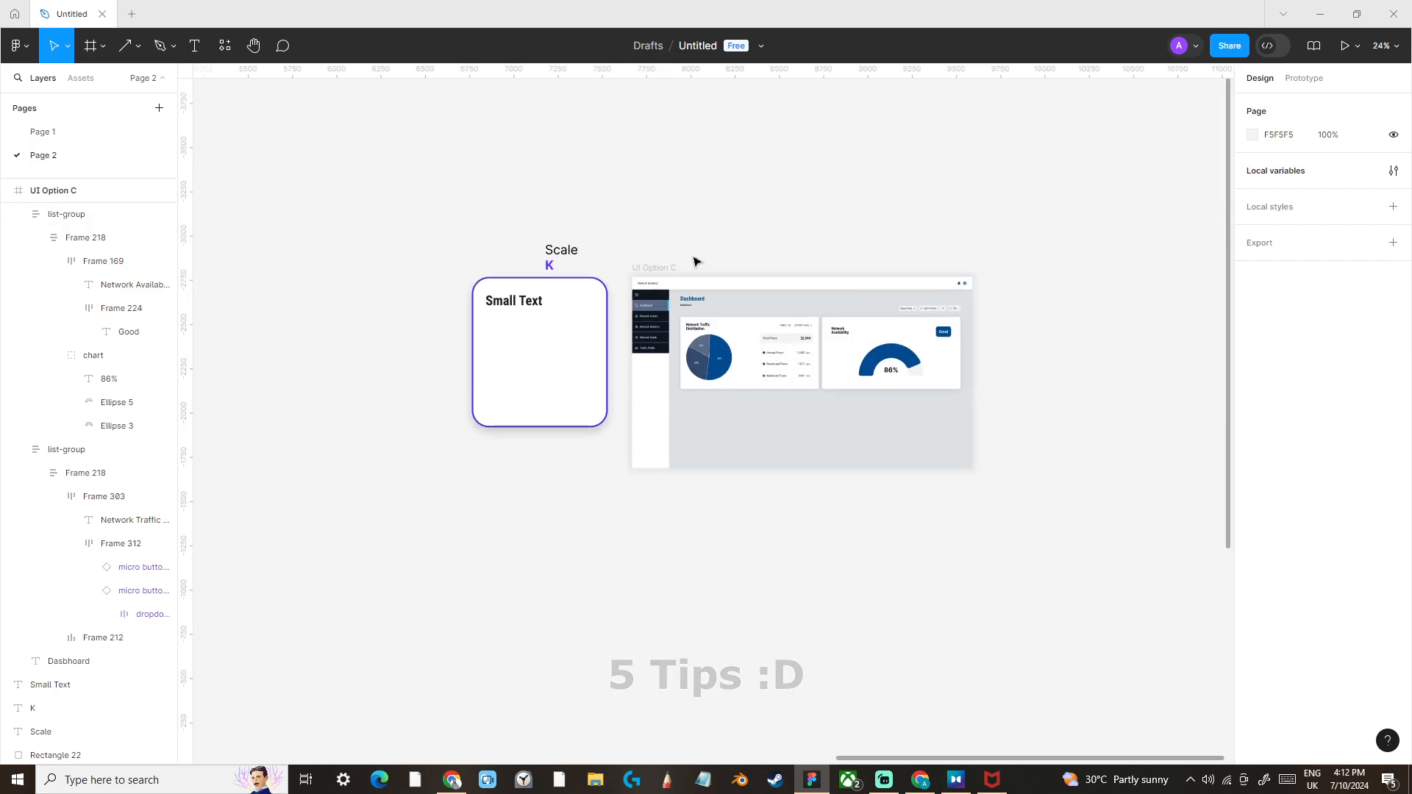
pyautogui.scroll(2, 753, 259)
pyautogui.scroll(1, 715, 234)
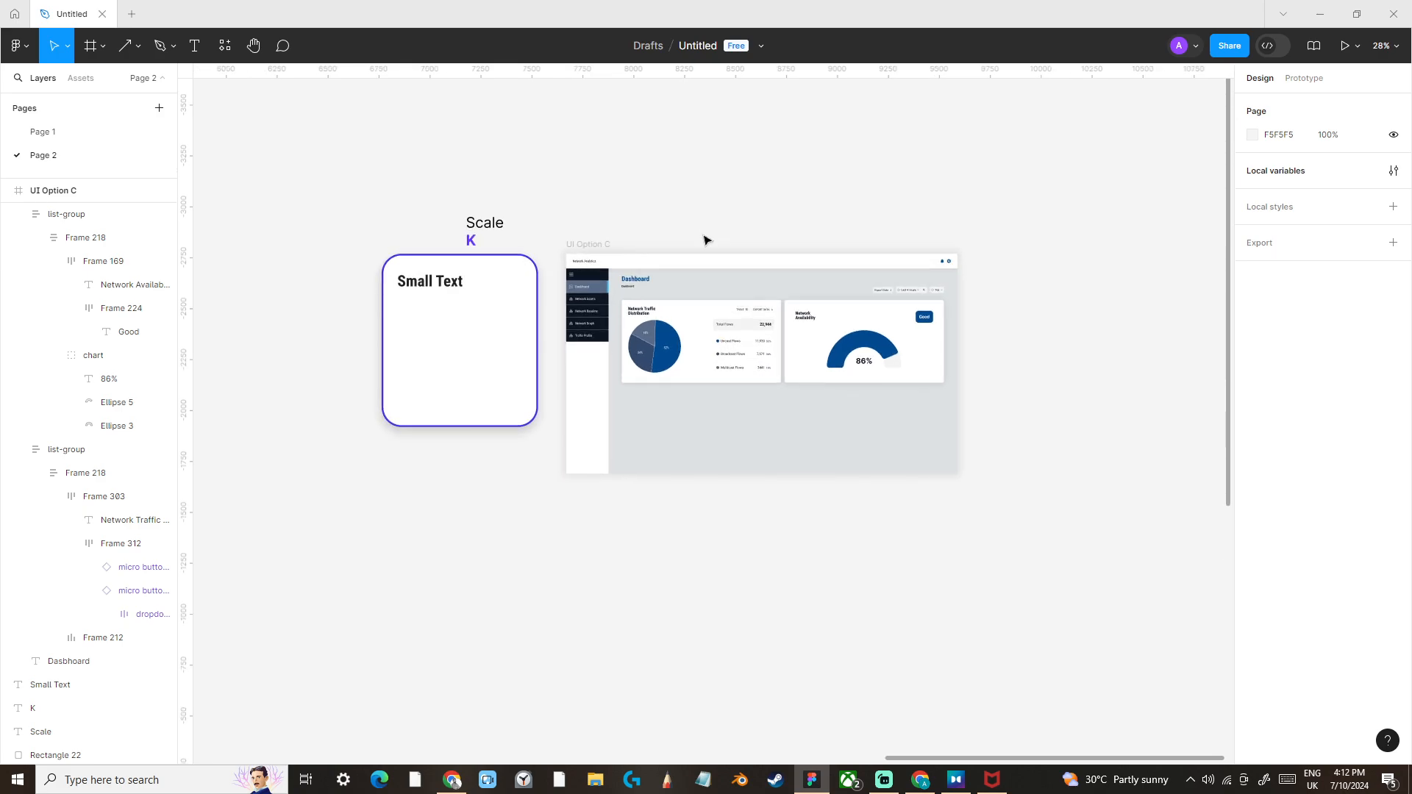
pyautogui.hotkey('alt', 'Tab')
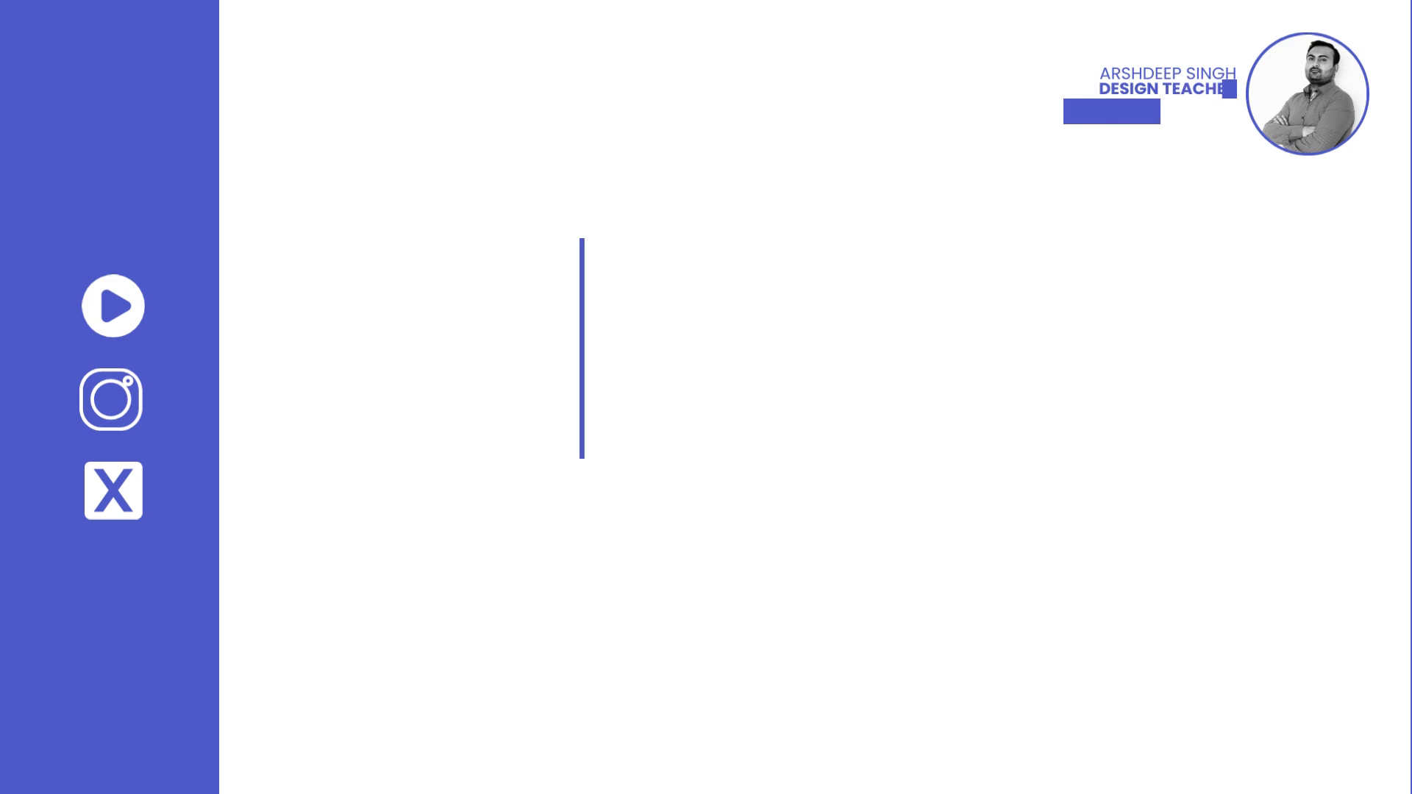